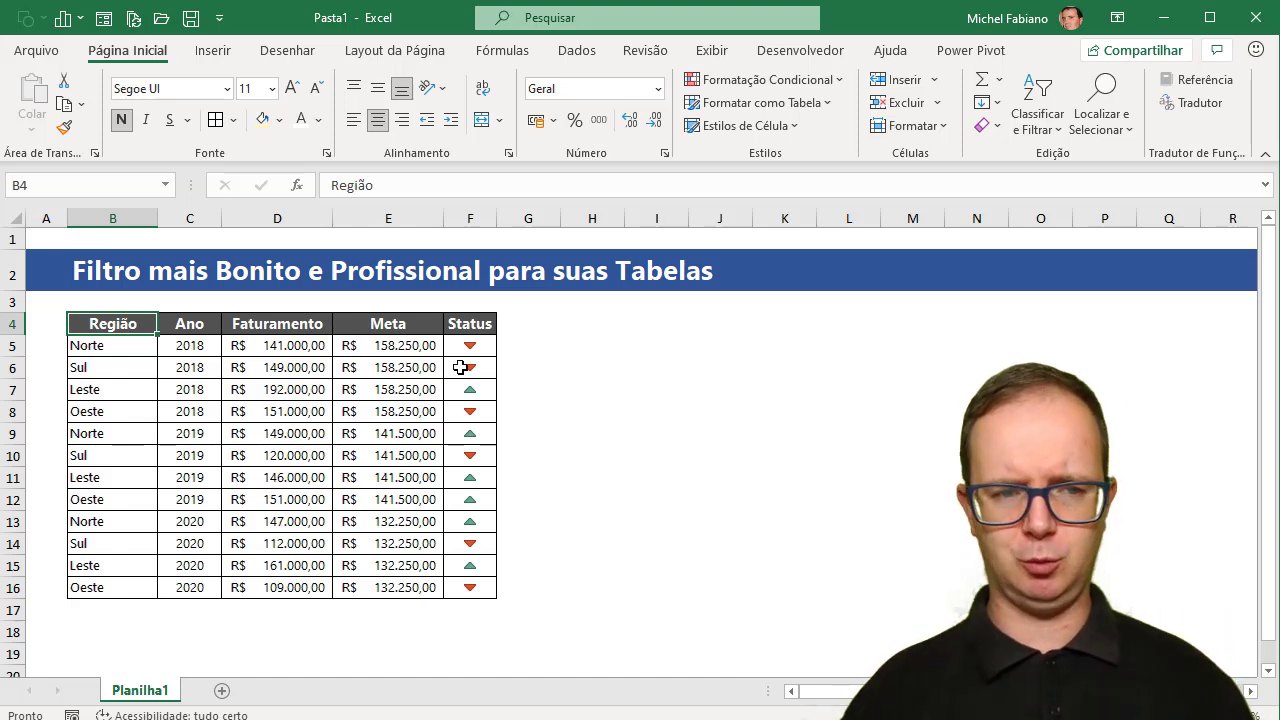
Add header filter arrows to the sales table B4:F16 with Classificar e Filtrar > Filtro.
mouse_move(115, 324)
mouse_down()
mouse_move(428, 486)
mouse_move(463, 592)
mouse_up()
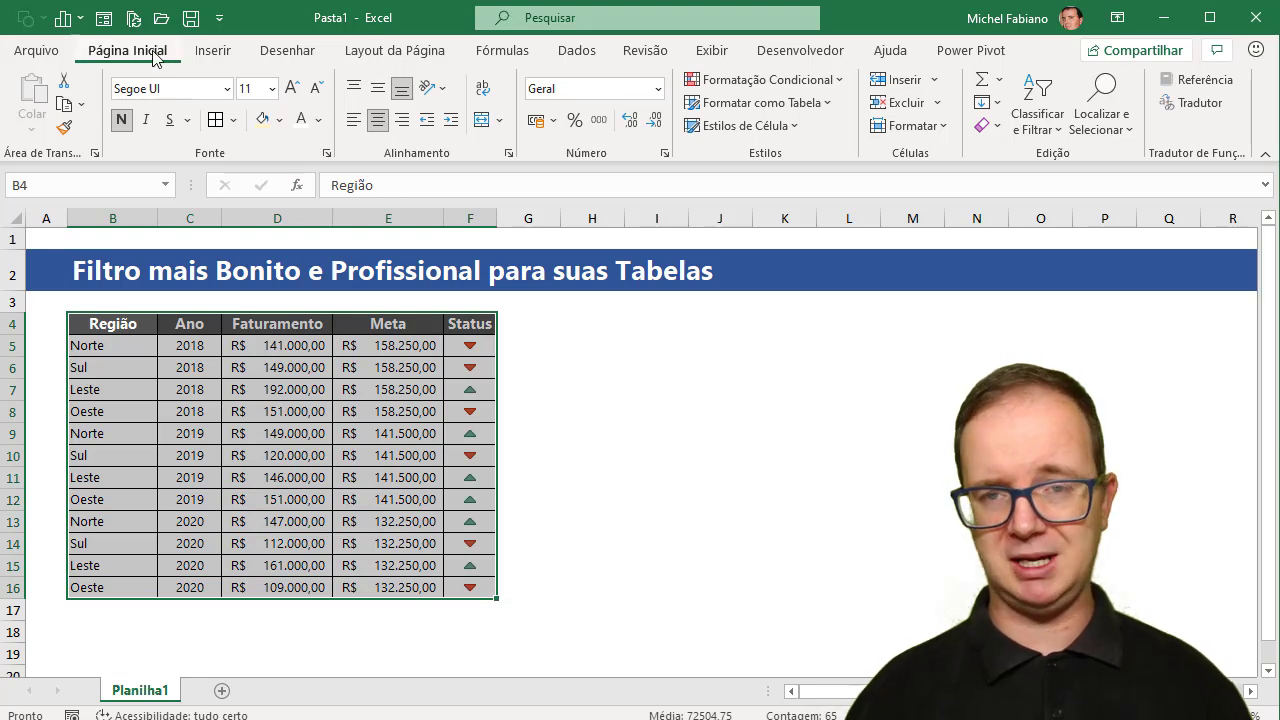
click(1040, 134)
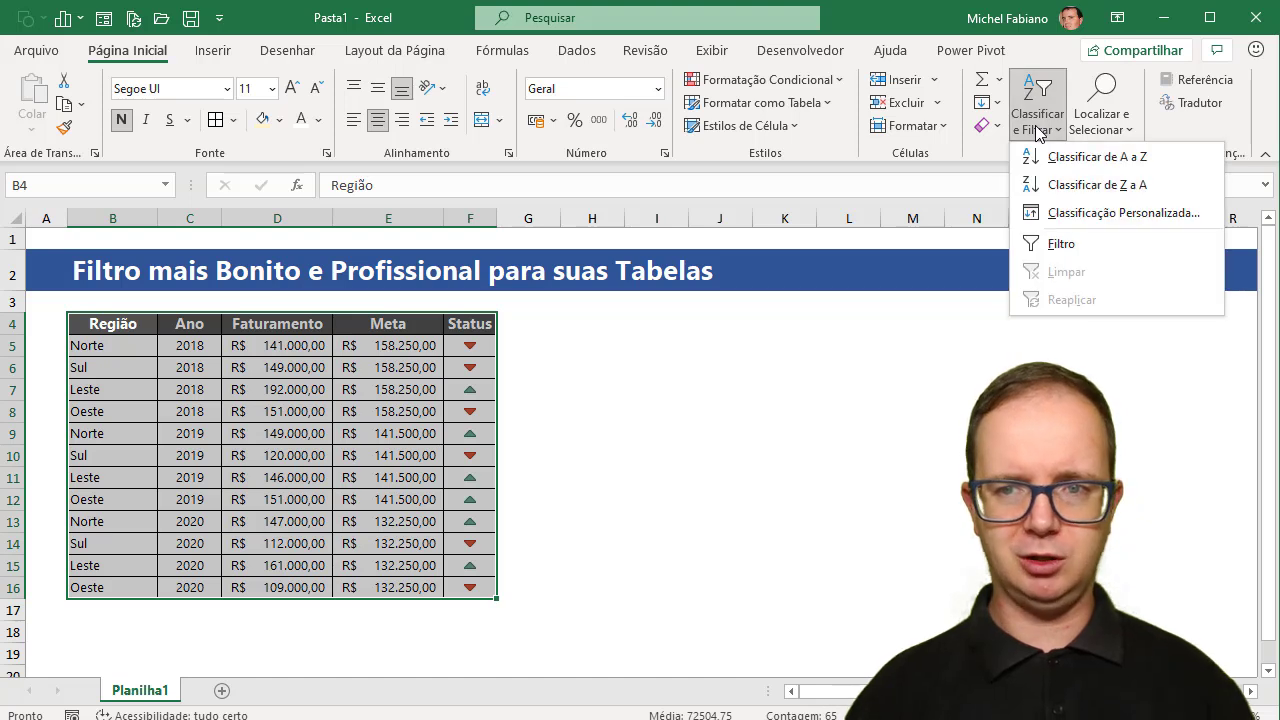
click(1058, 244)
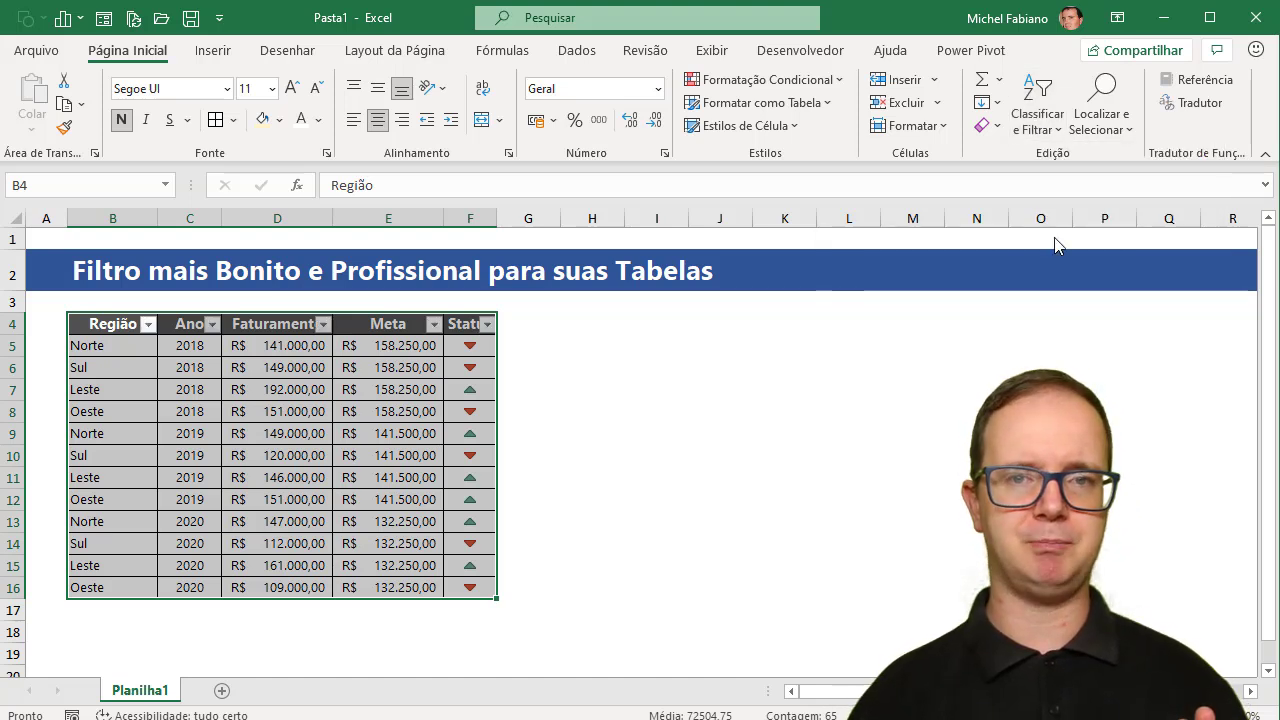
Filter the Região column to show only the Leste rows.
click(149, 325)
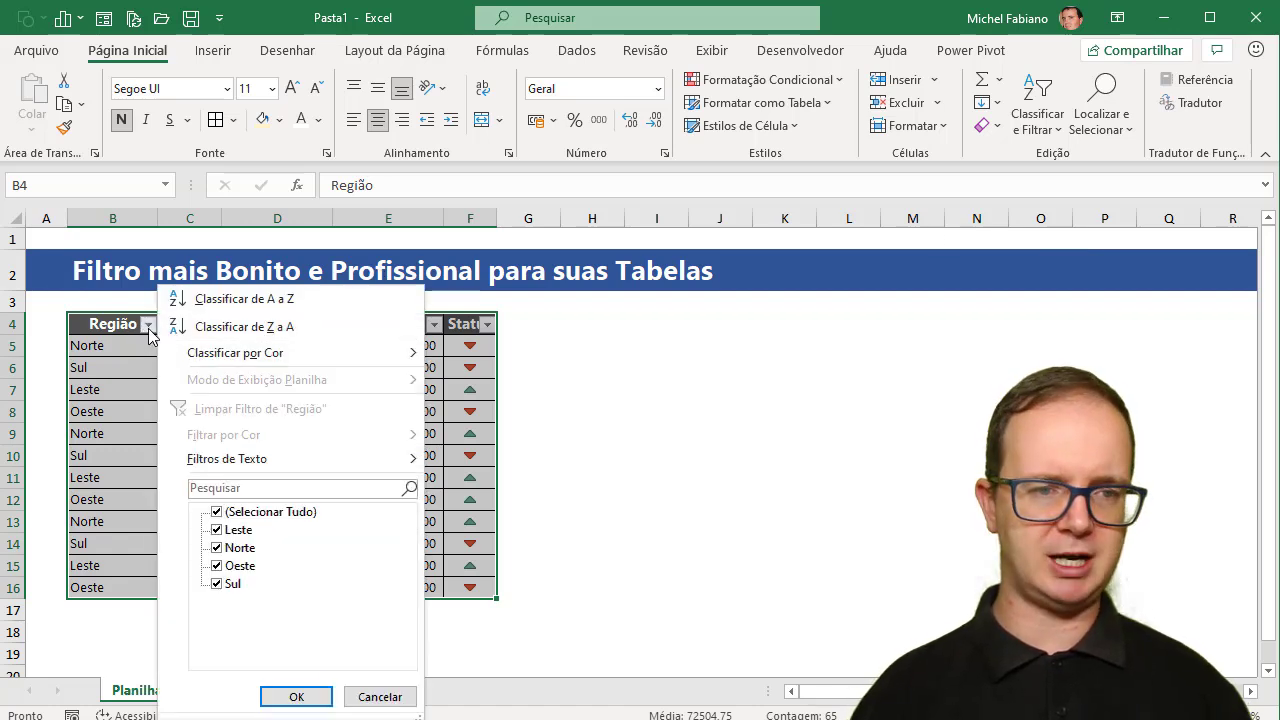
click(149, 330)
click(150, 332)
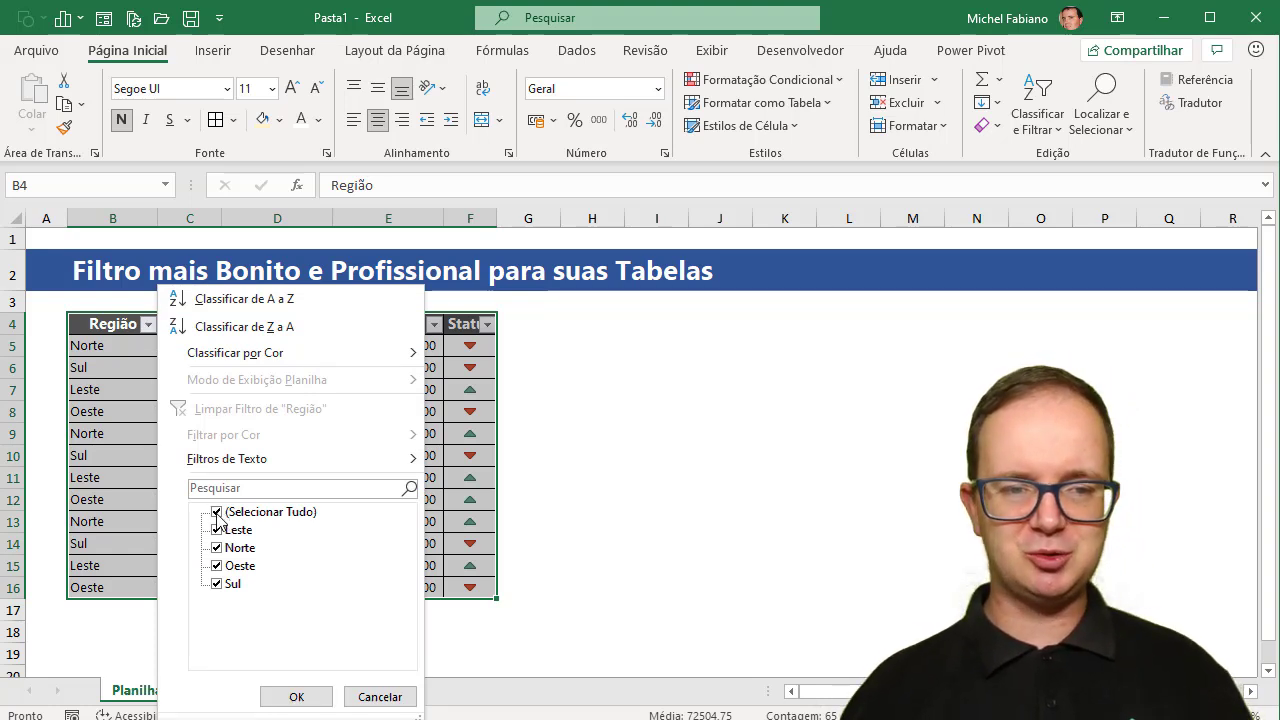
mouse_move(414, 455)
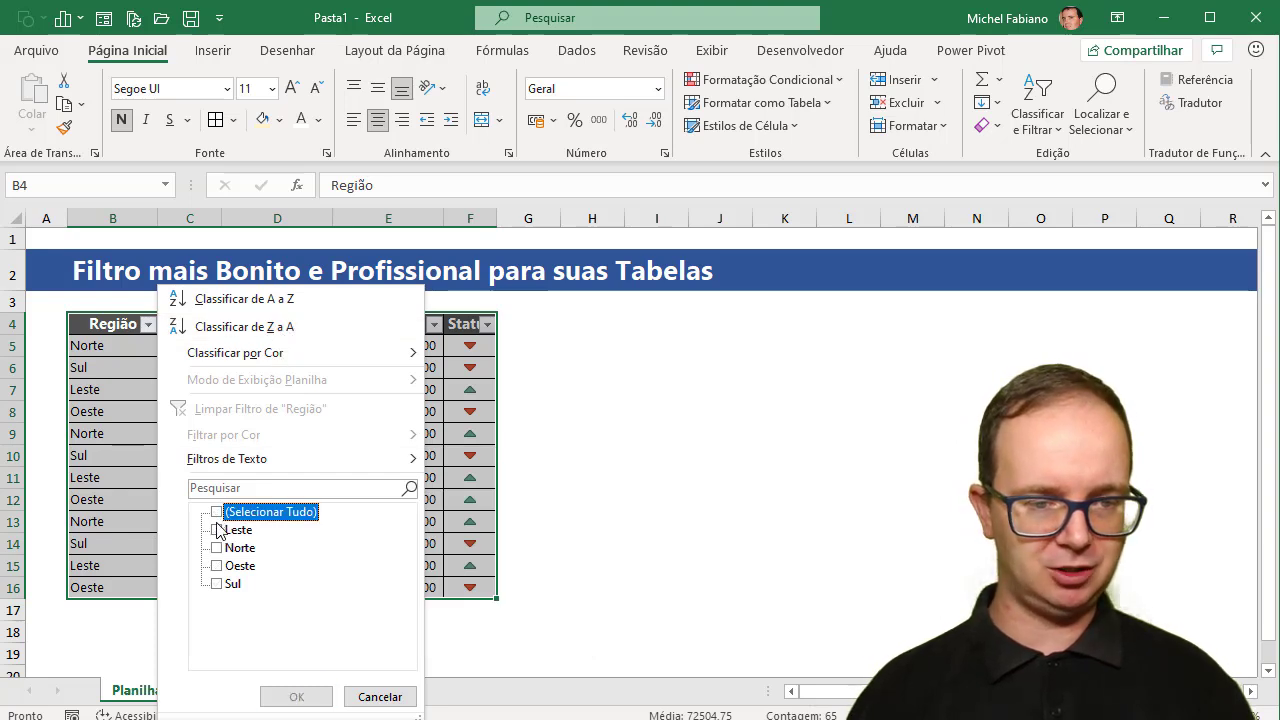
click(284, 698)
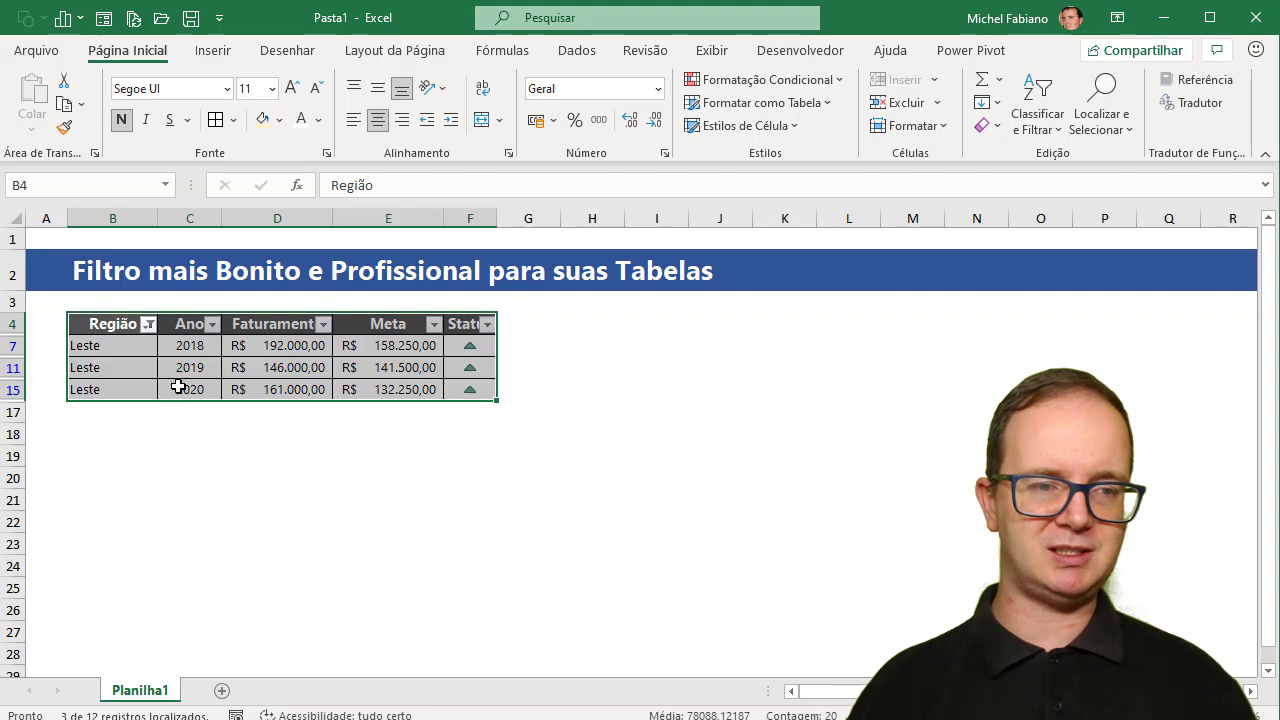
Clear the Região filter so all 12 rows show again.
click(148, 325)
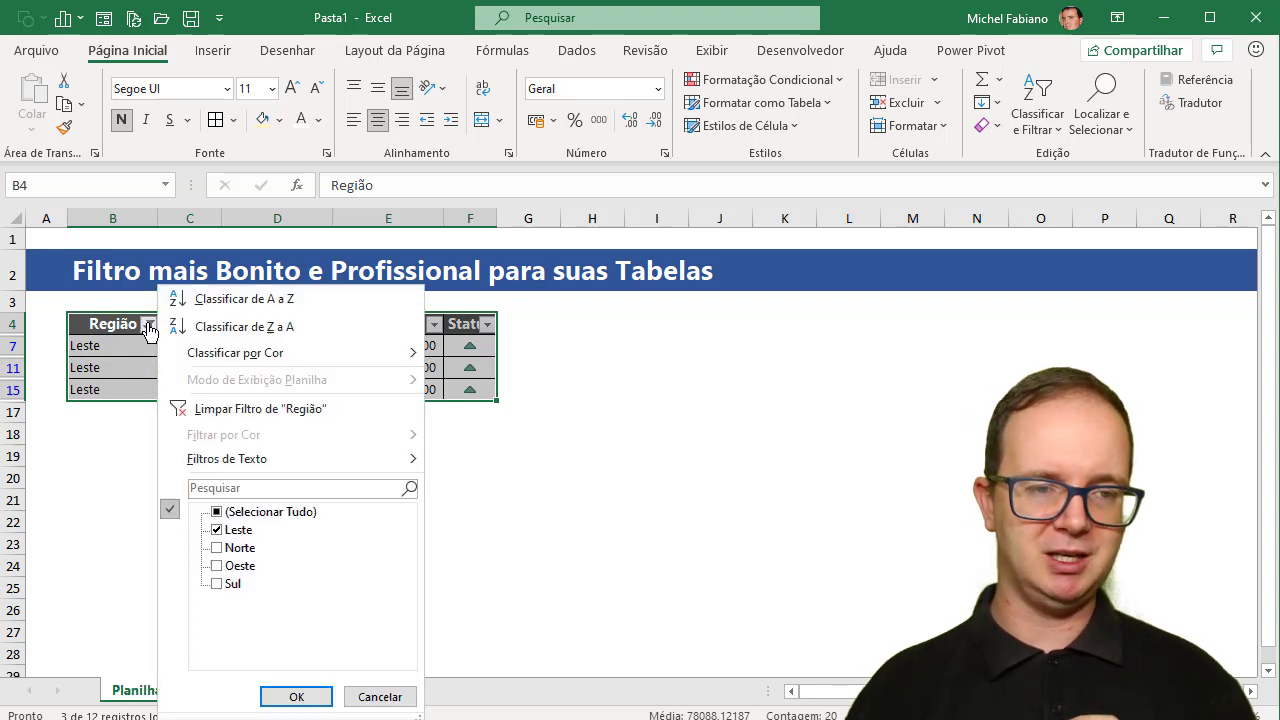
click(256, 410)
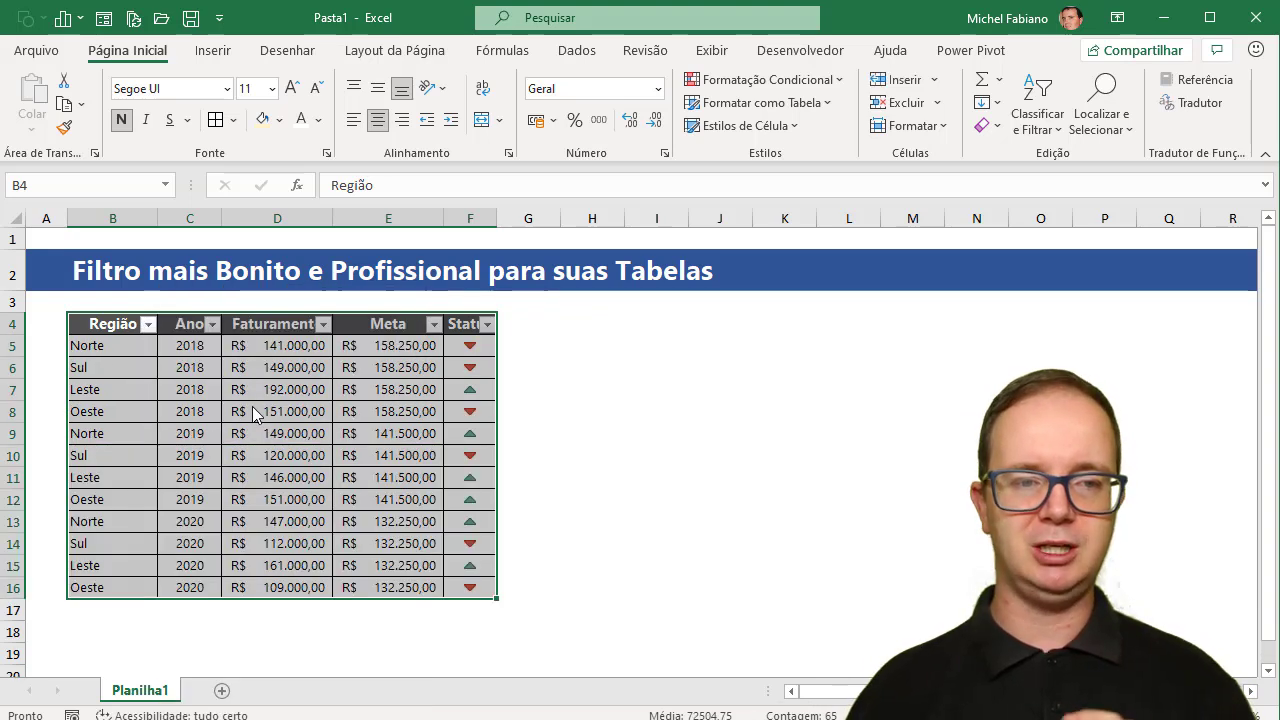
click(148, 325)
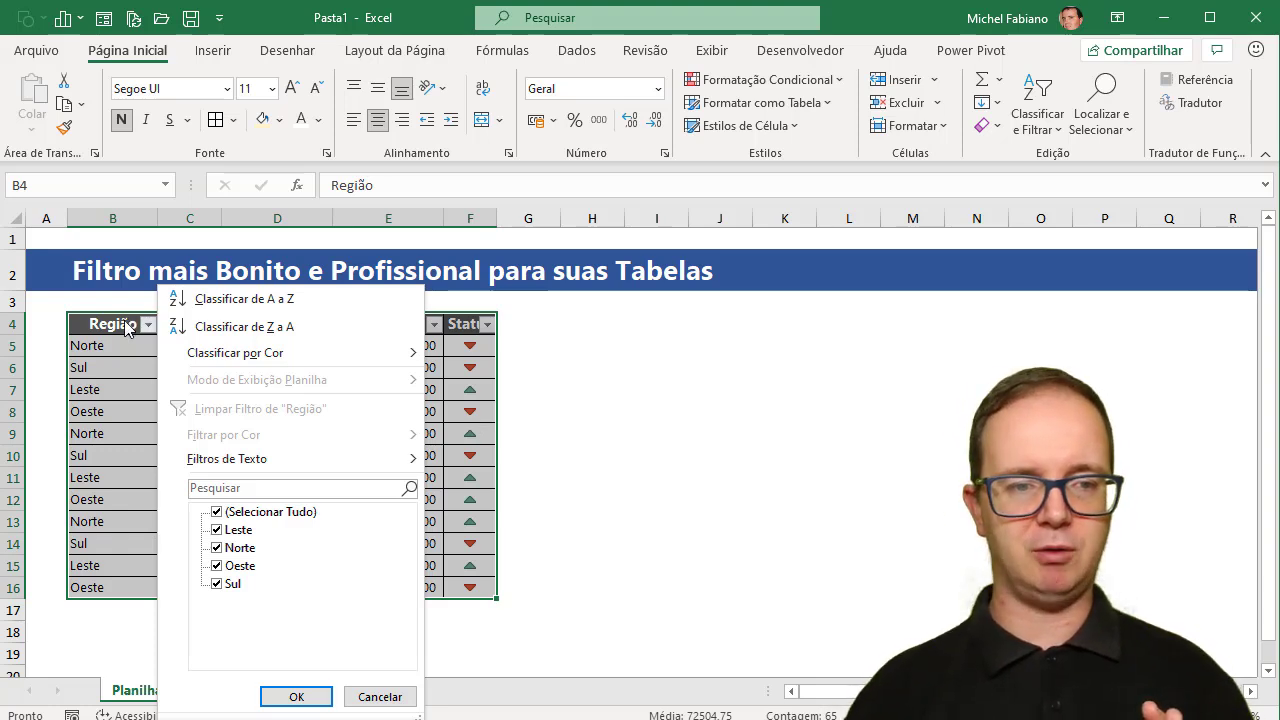
key(Escape)
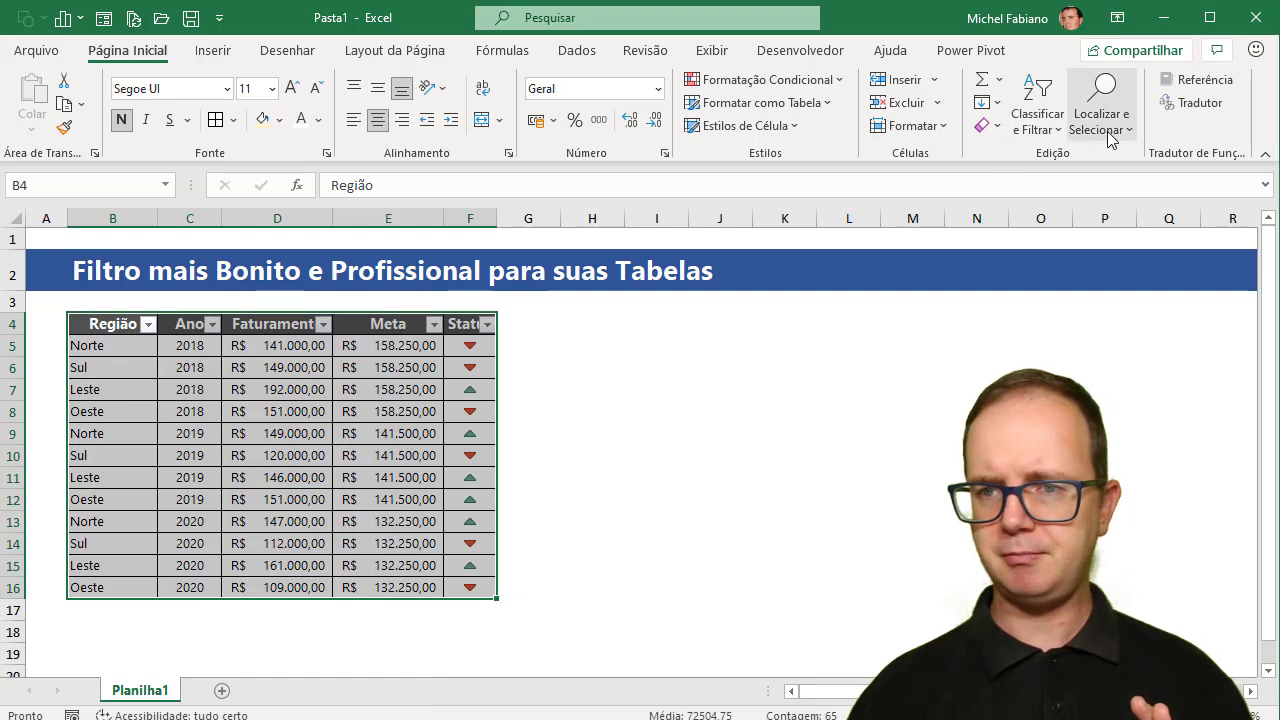
Turn off table filtering to remove the header arrows, then reselect B4:F16.
click(1038, 122)
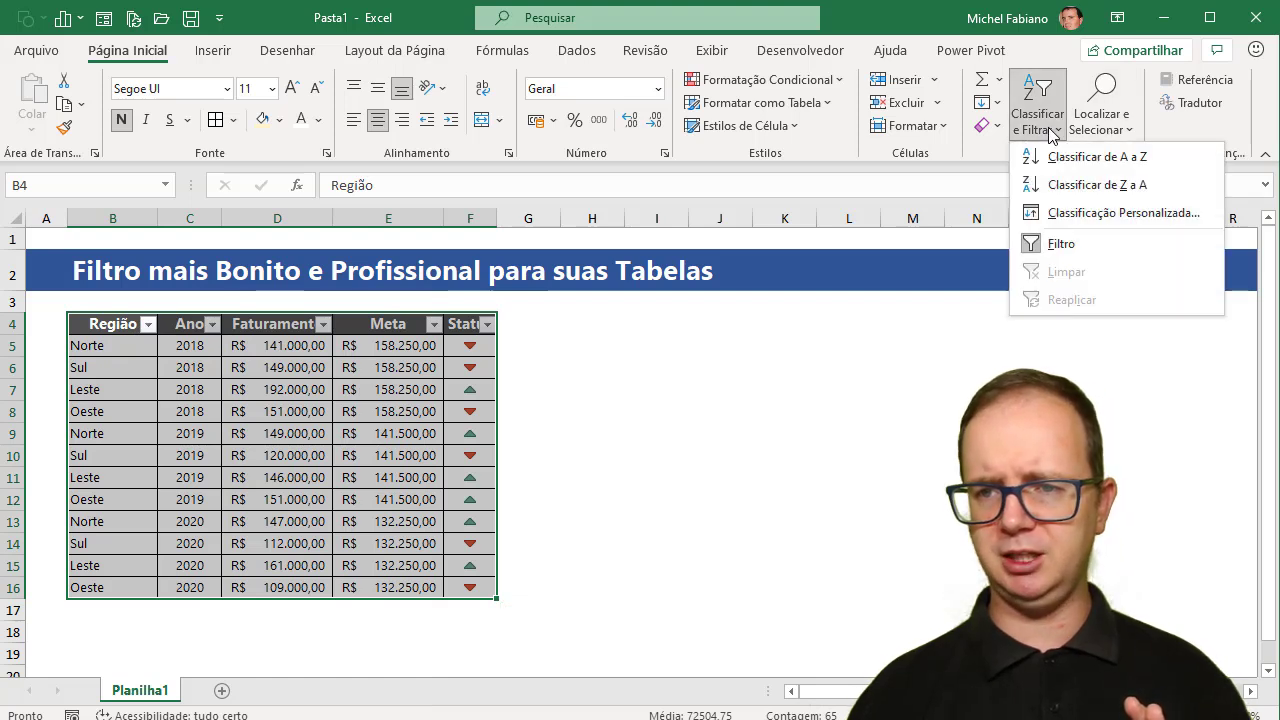
click(1058, 242)
click(651, 450)
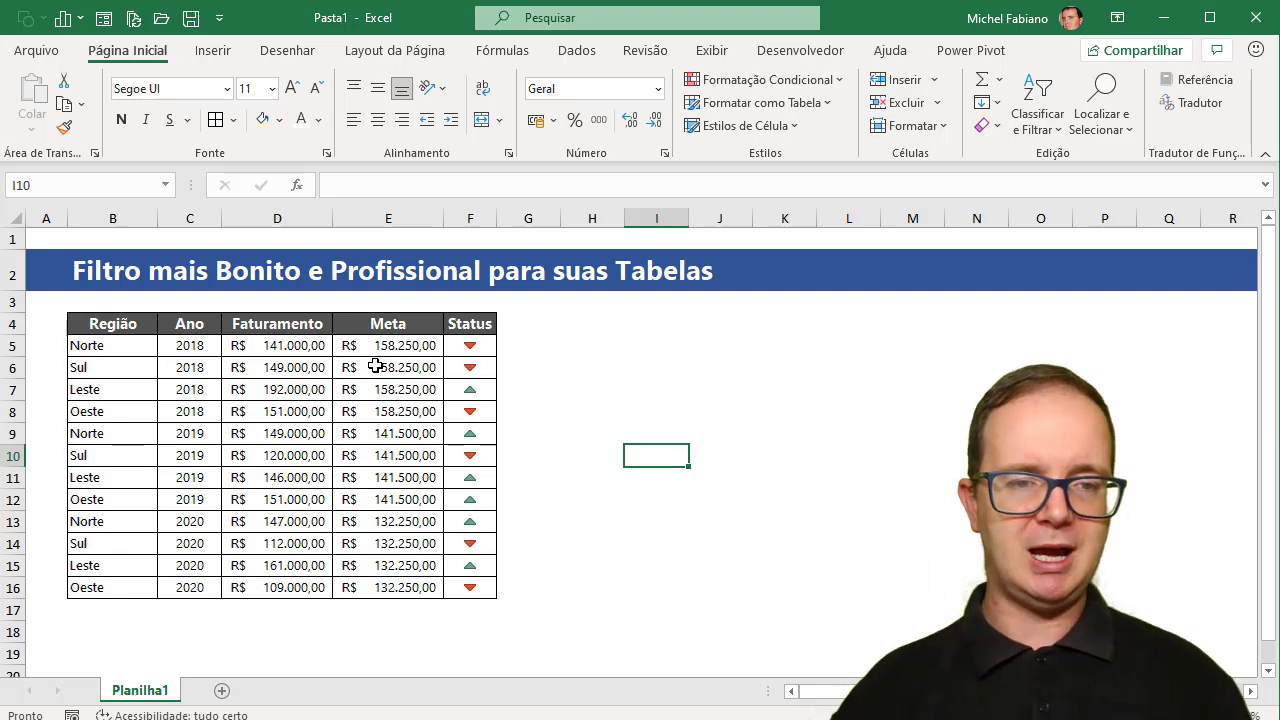
mouse_move(125, 325)
mouse_down()
mouse_move(454, 550)
mouse_move(463, 581)
mouse_up()
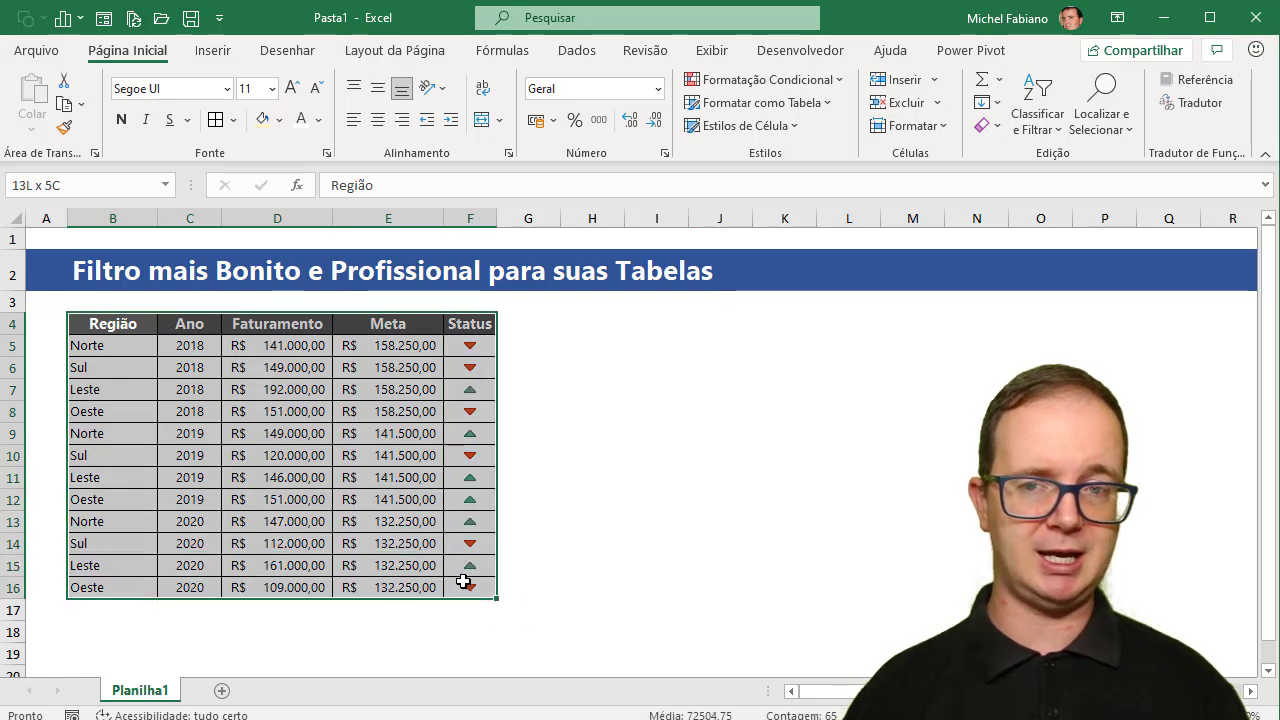
Convert $B$4:$F$16 into a table with headers via Inserir > Tabela.
click(212, 51)
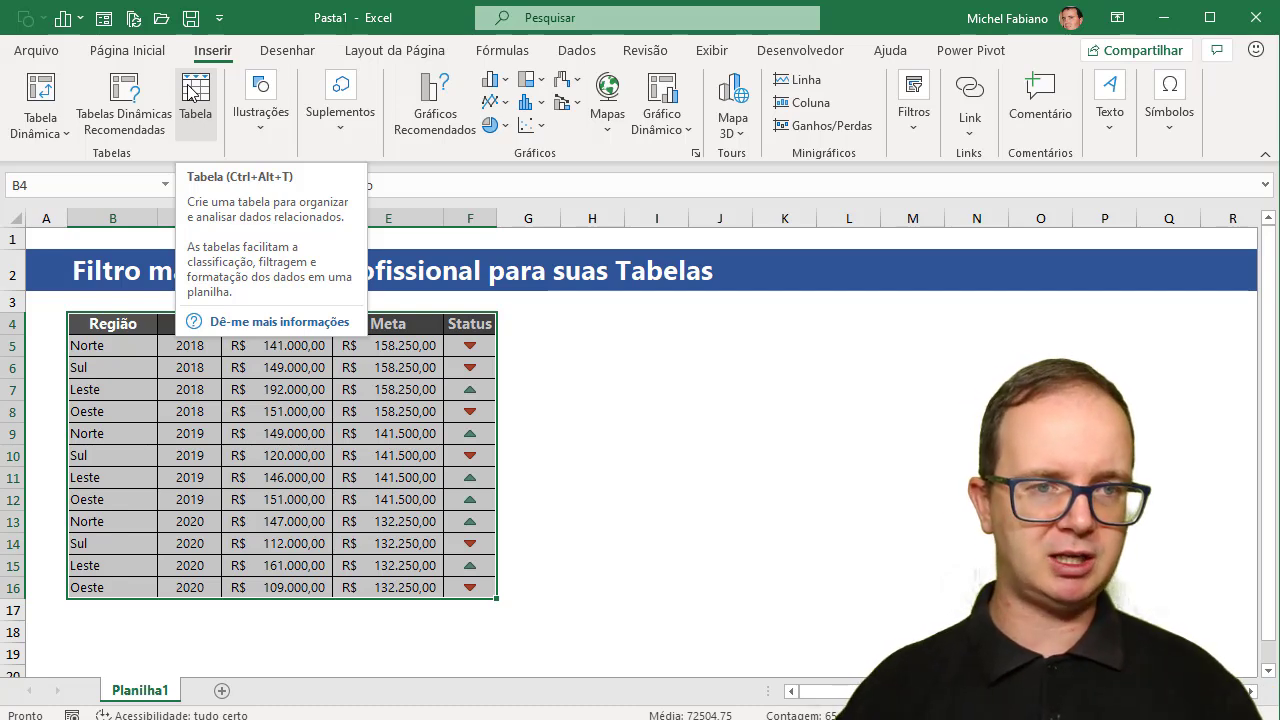
click(191, 92)
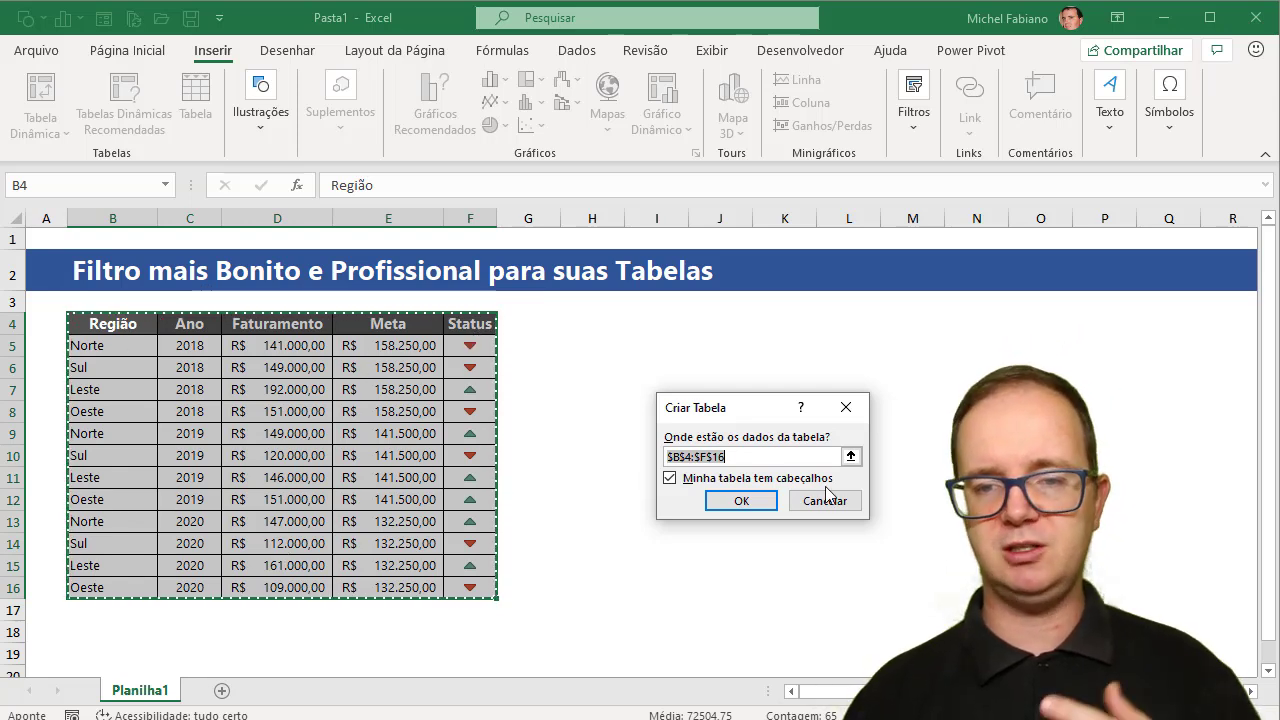
click(741, 501)
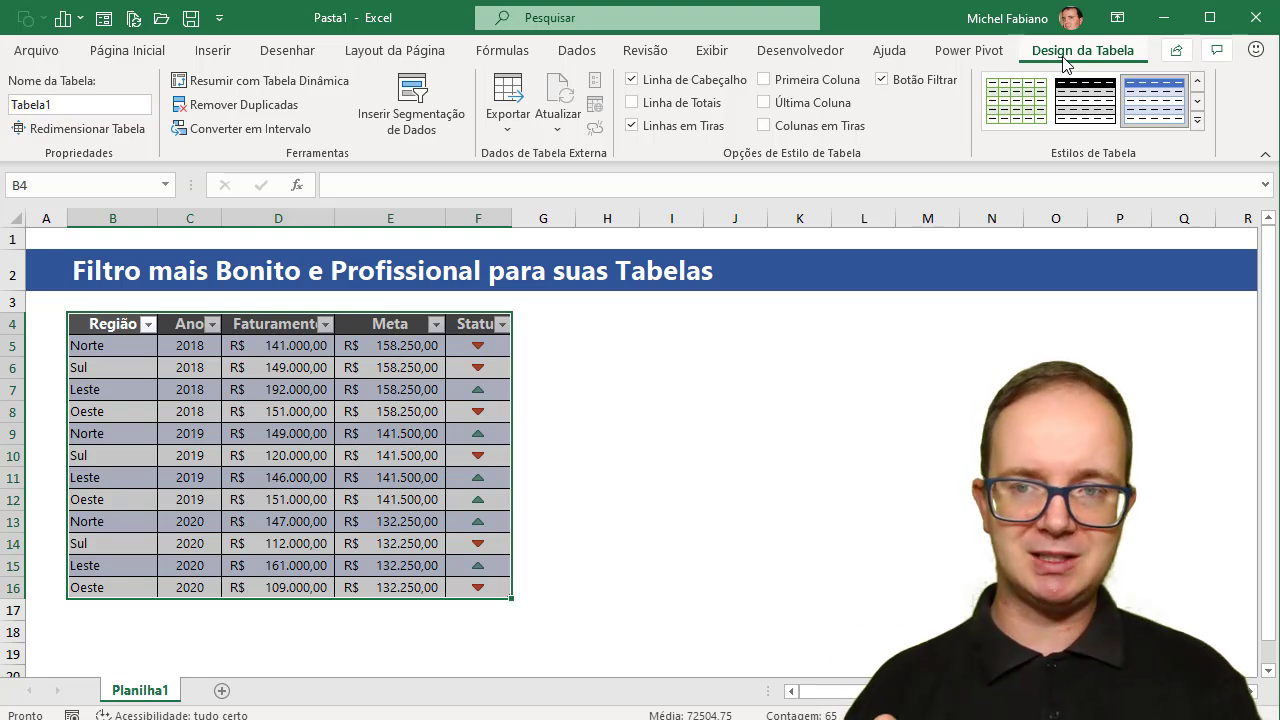
Try several table styles on Tabela1, then set its style to Nenhuma.
click(645, 362)
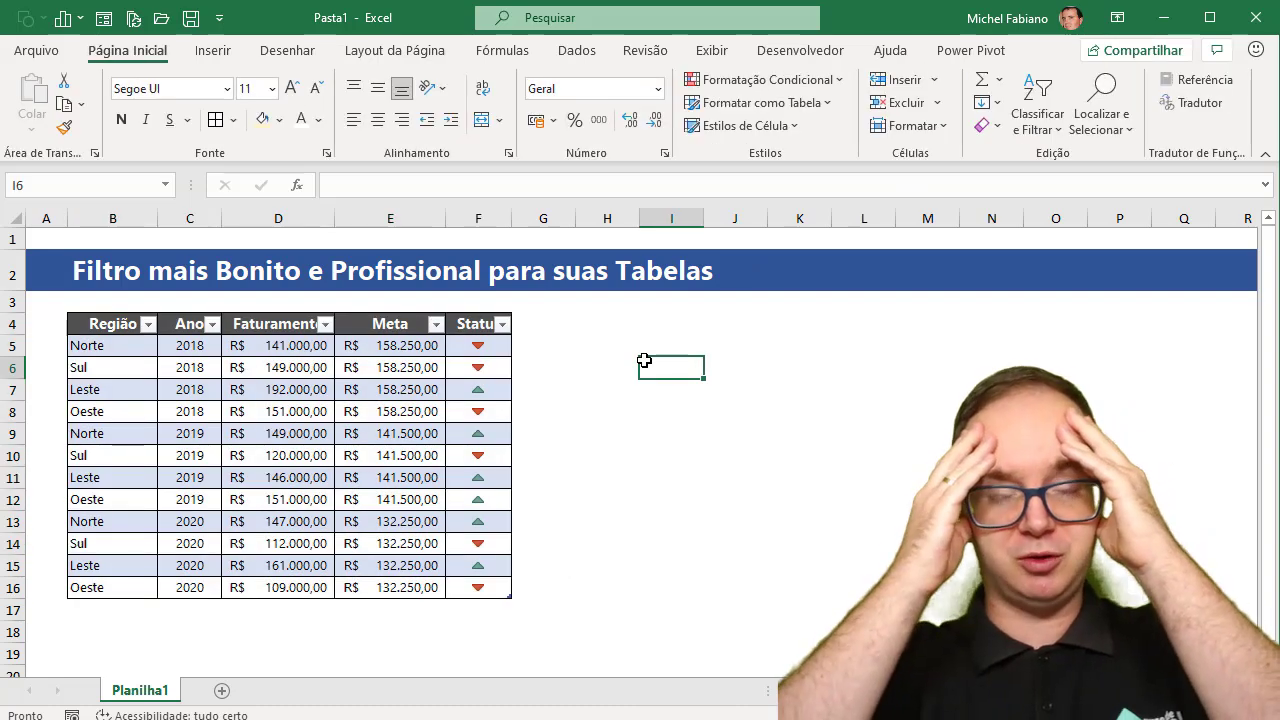
click(399, 392)
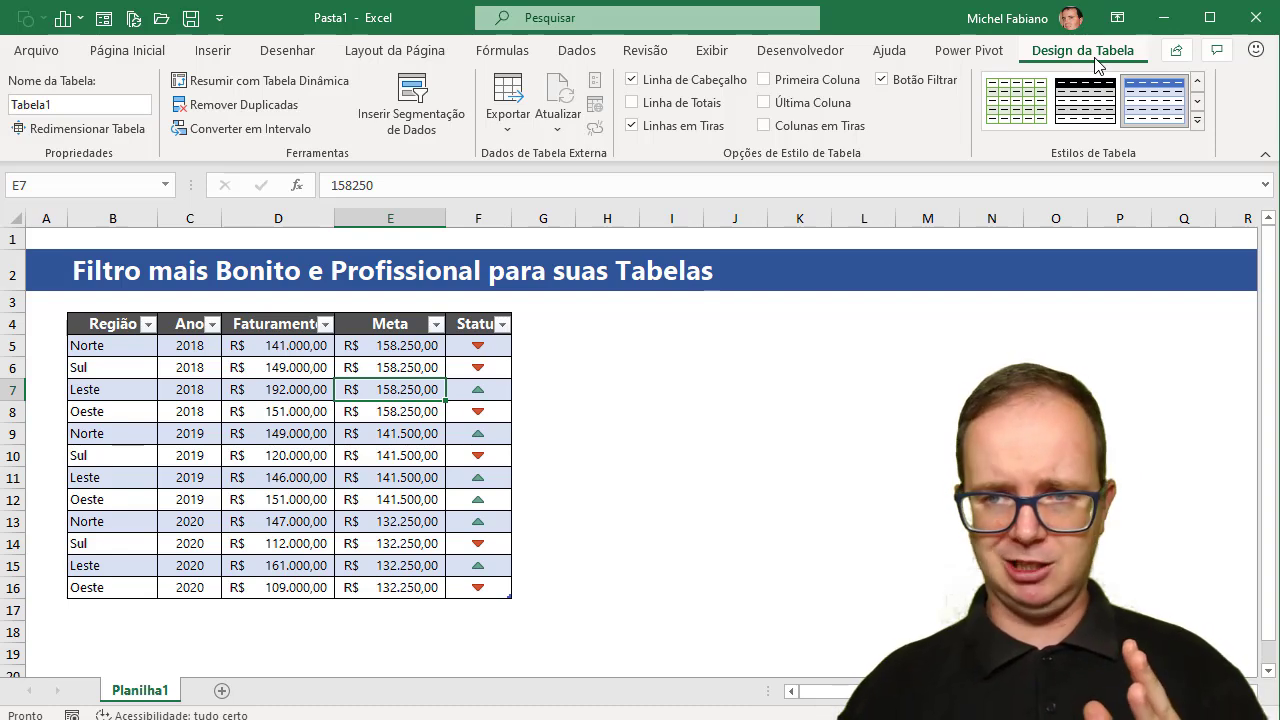
click(1197, 120)
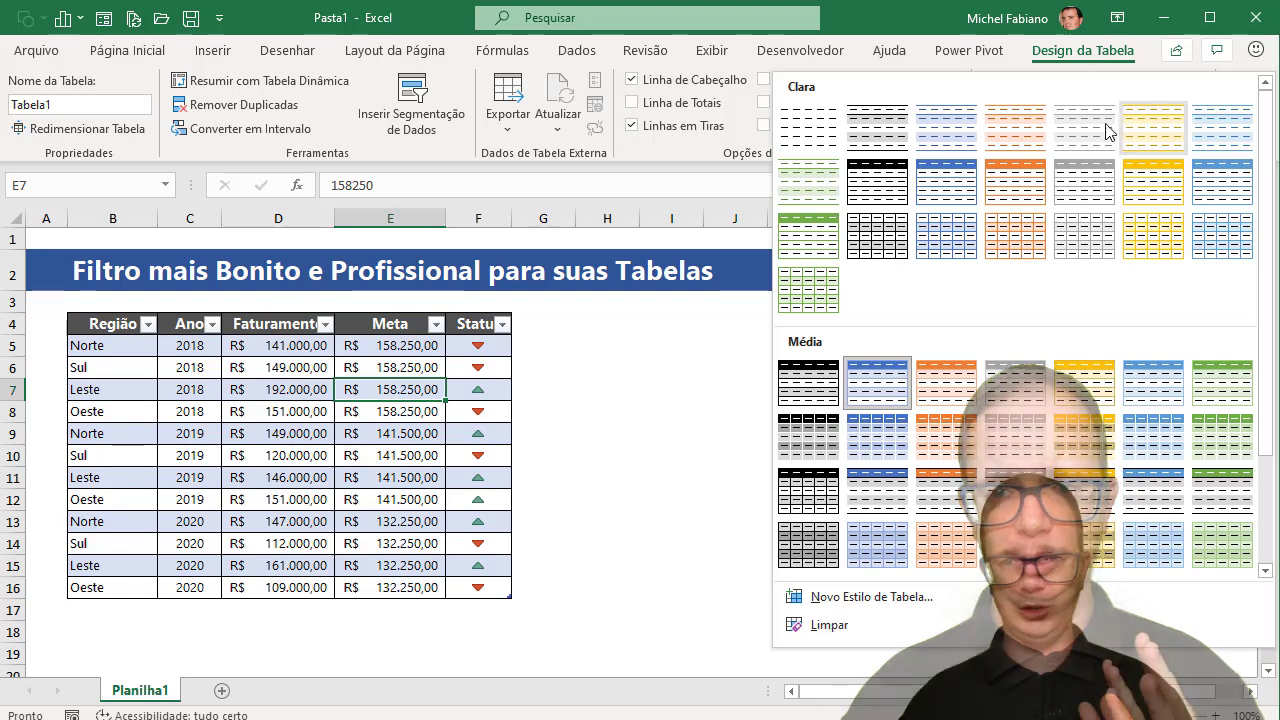
click(813, 124)
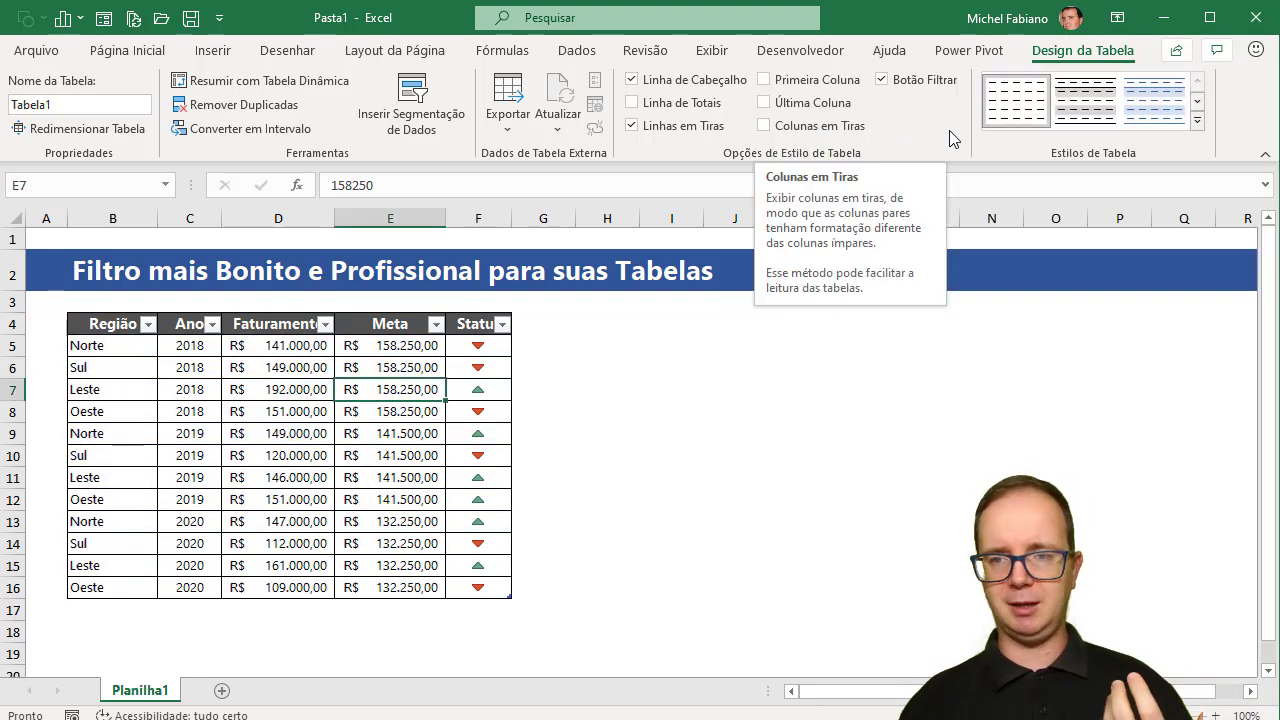
click(1154, 100)
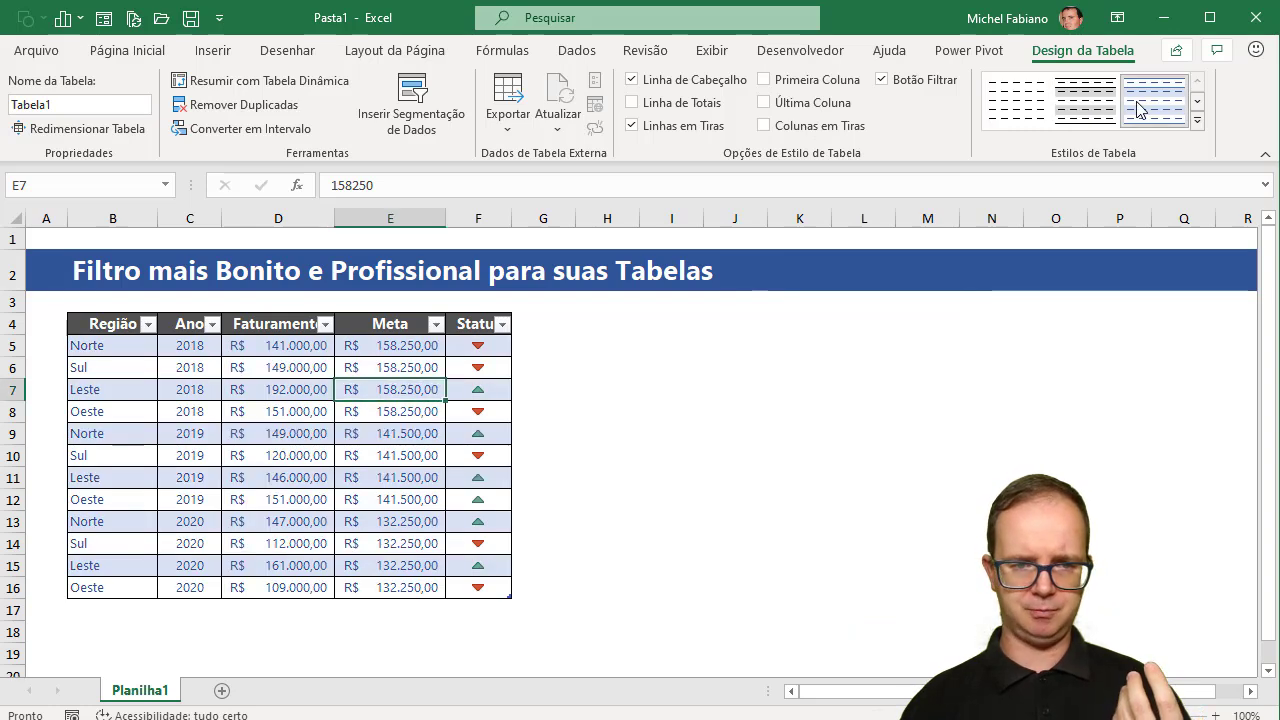
click(1201, 122)
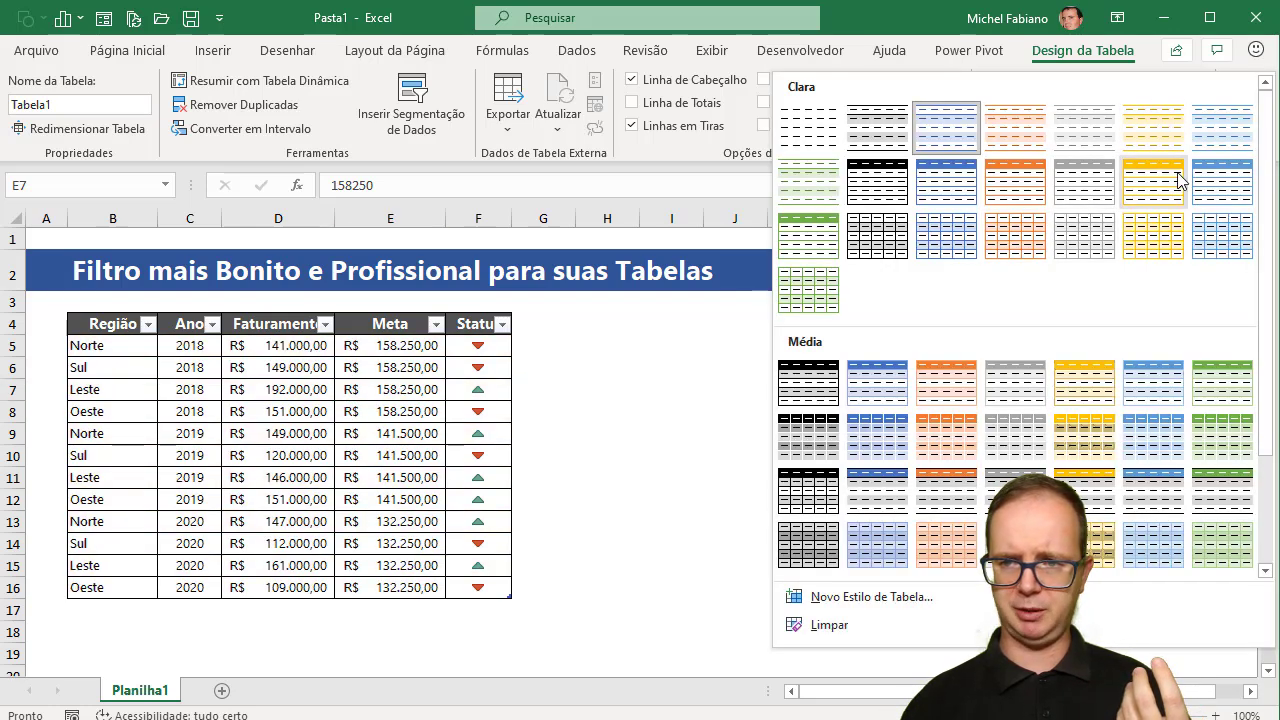
click(1066, 200)
click(1199, 118)
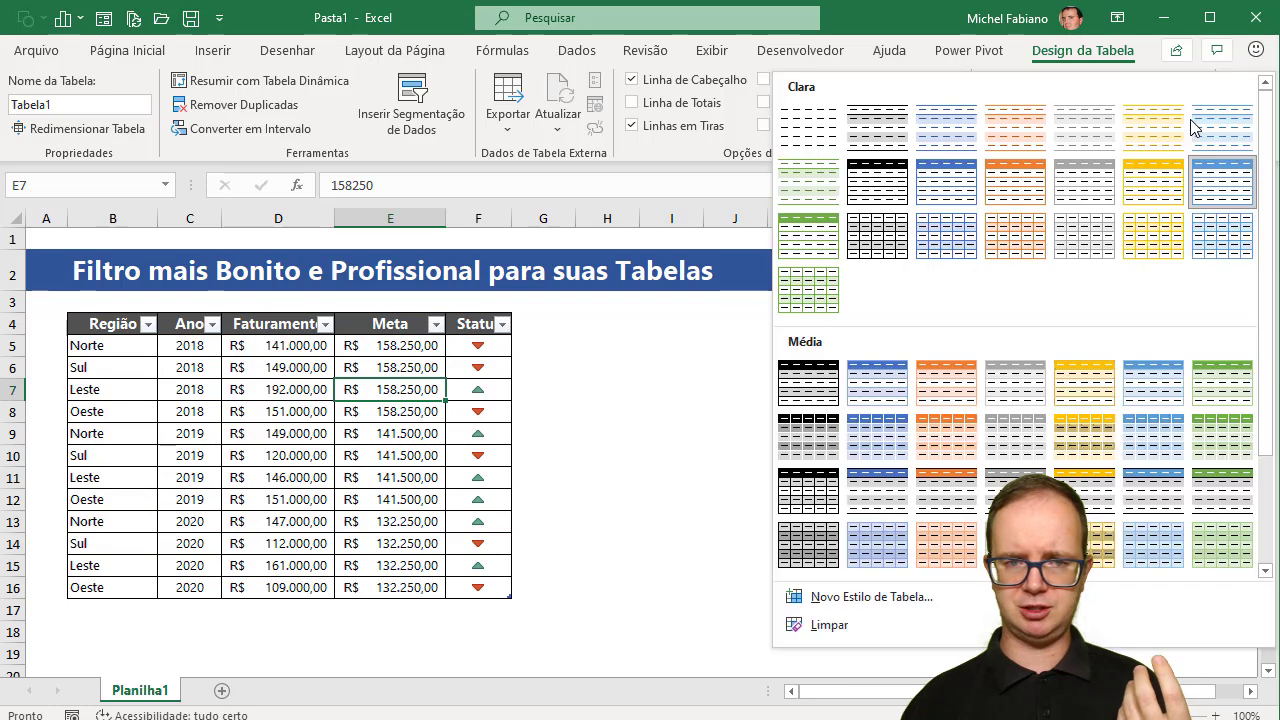
click(1078, 445)
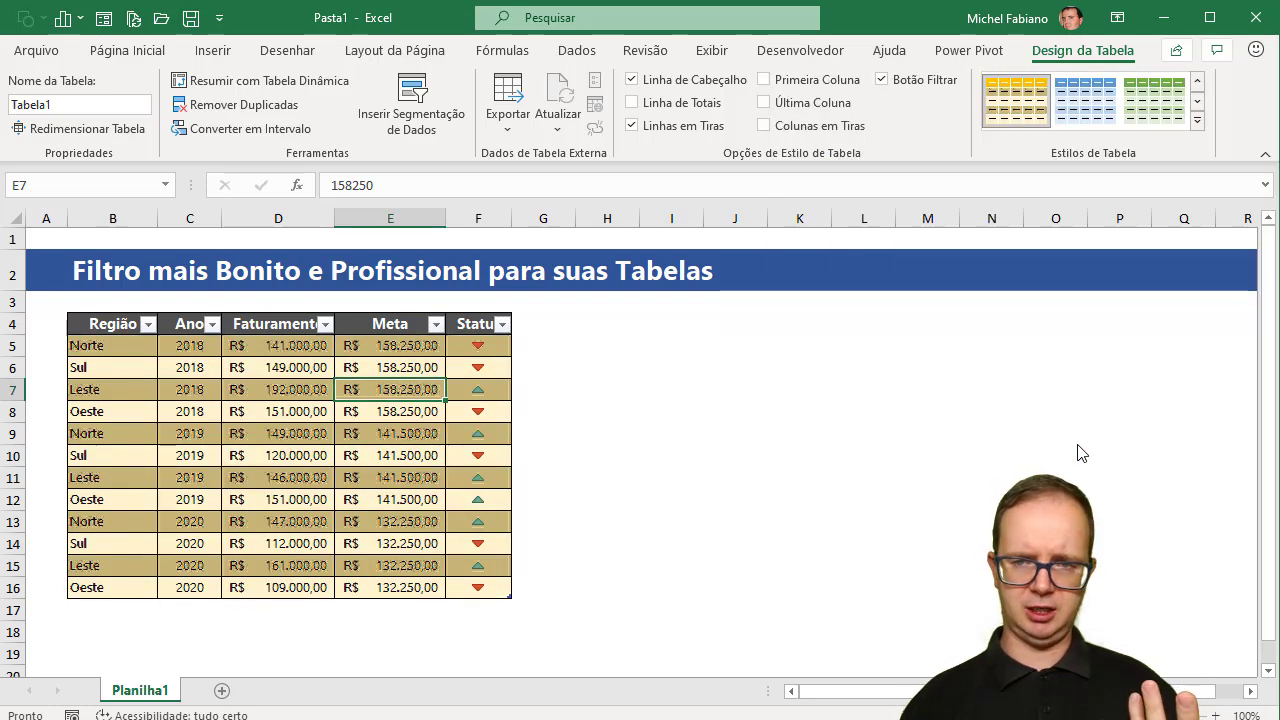
click(1197, 120)
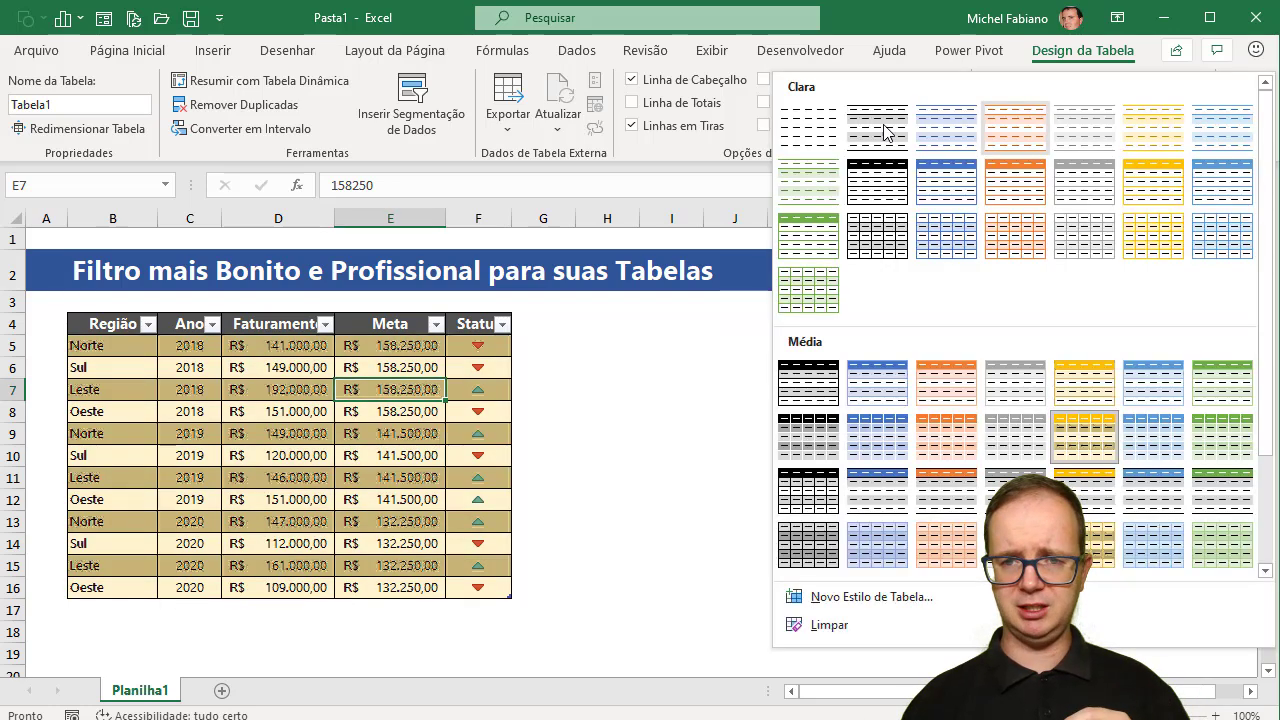
click(805, 128)
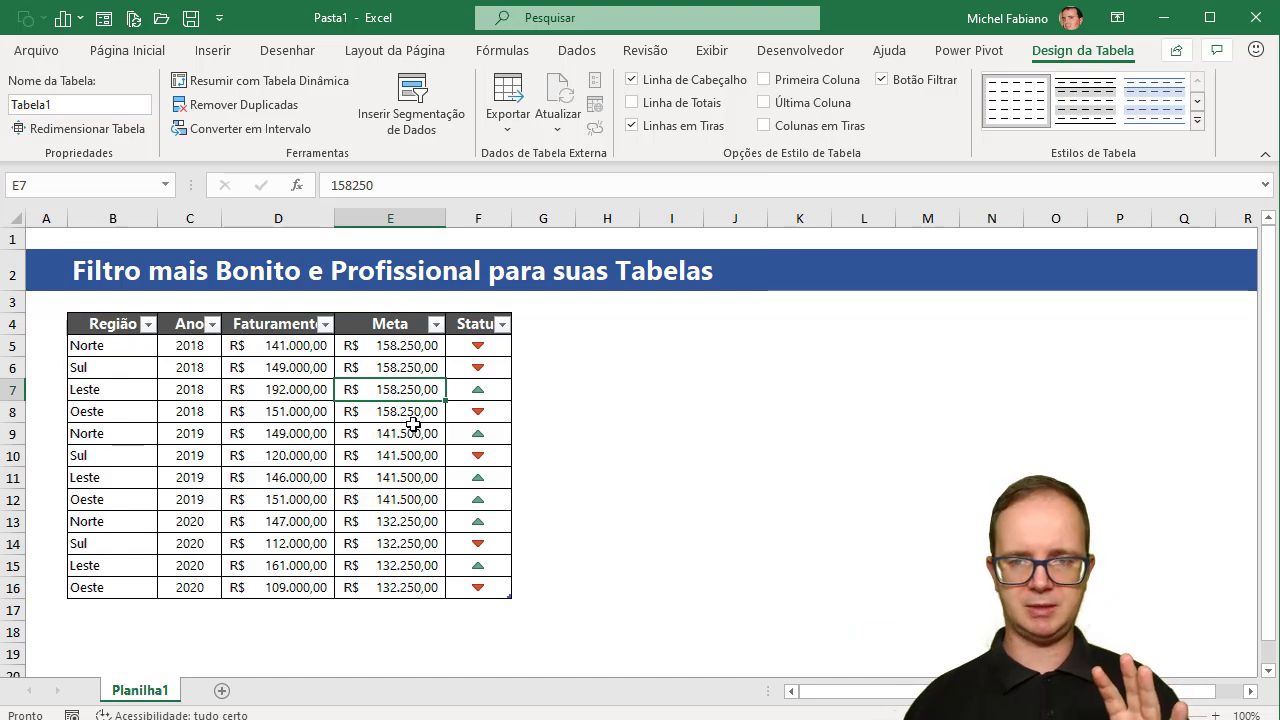
Turn off Colunas em Tiras and Botão Filtrar for Tabela1, keeping header and banded rows.
click(688, 80)
click(690, 80)
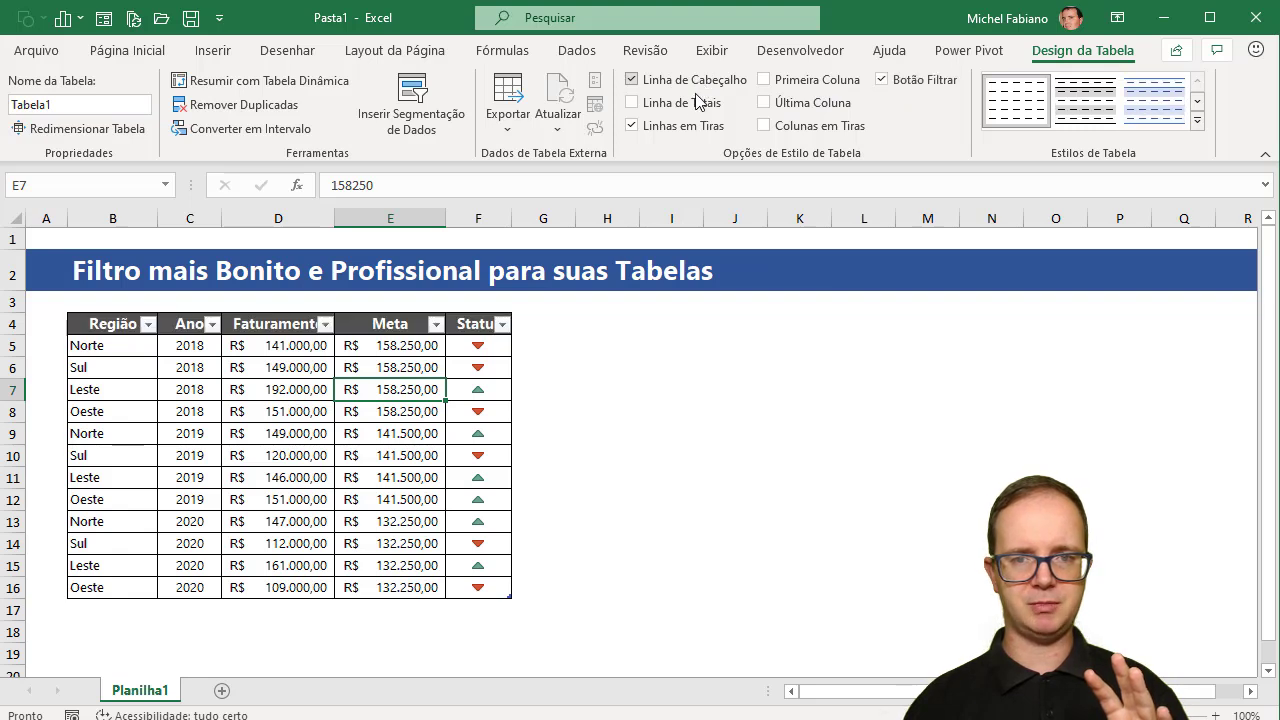
click(699, 102)
click(699, 104)
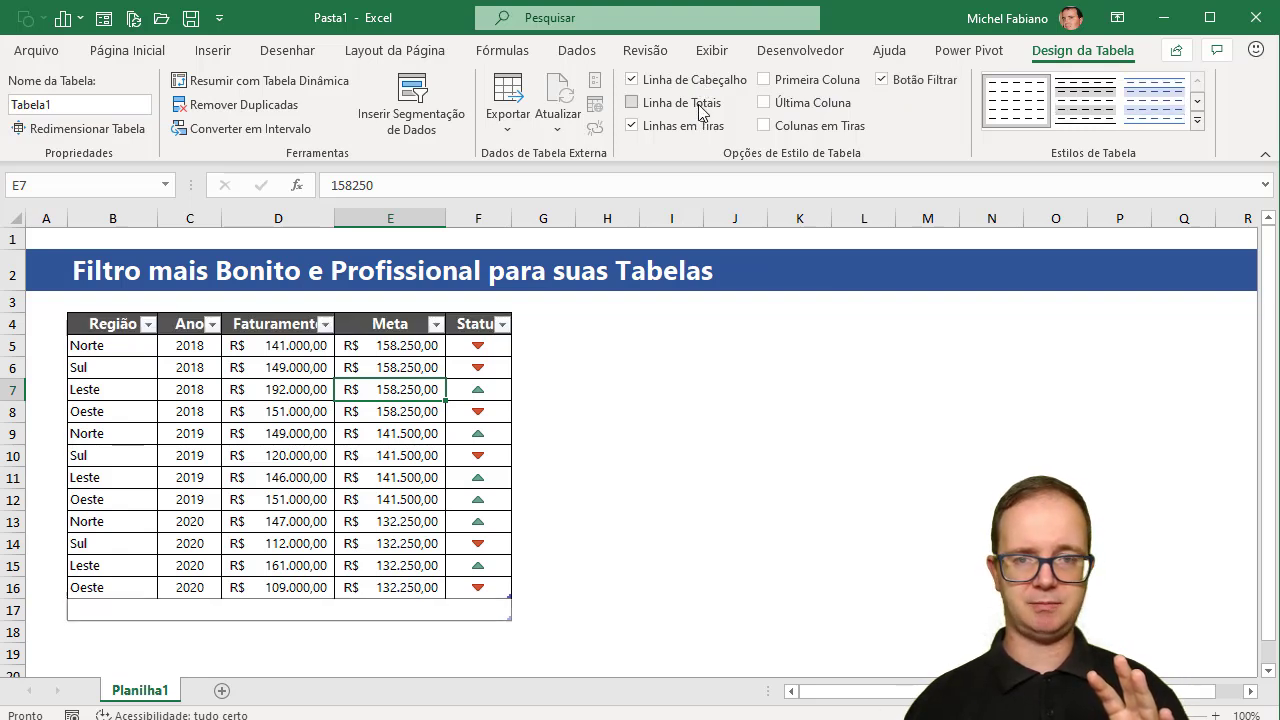
click(696, 126)
click(698, 128)
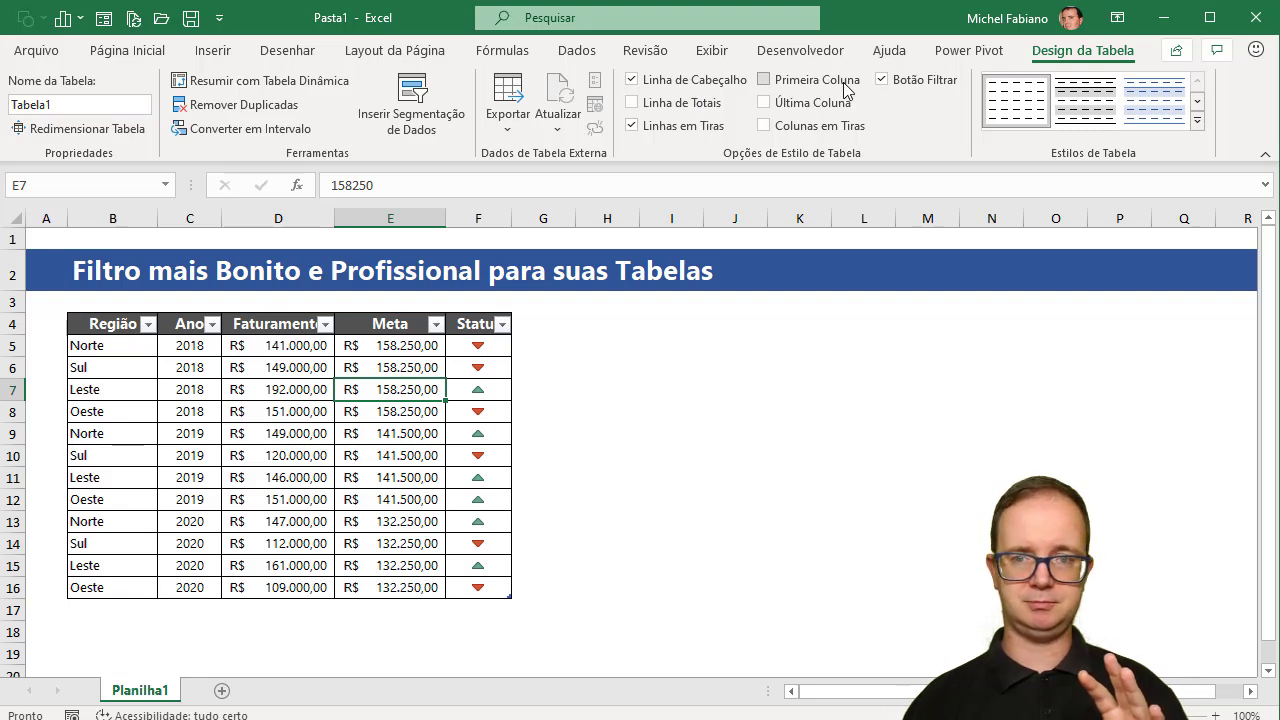
click(836, 136)
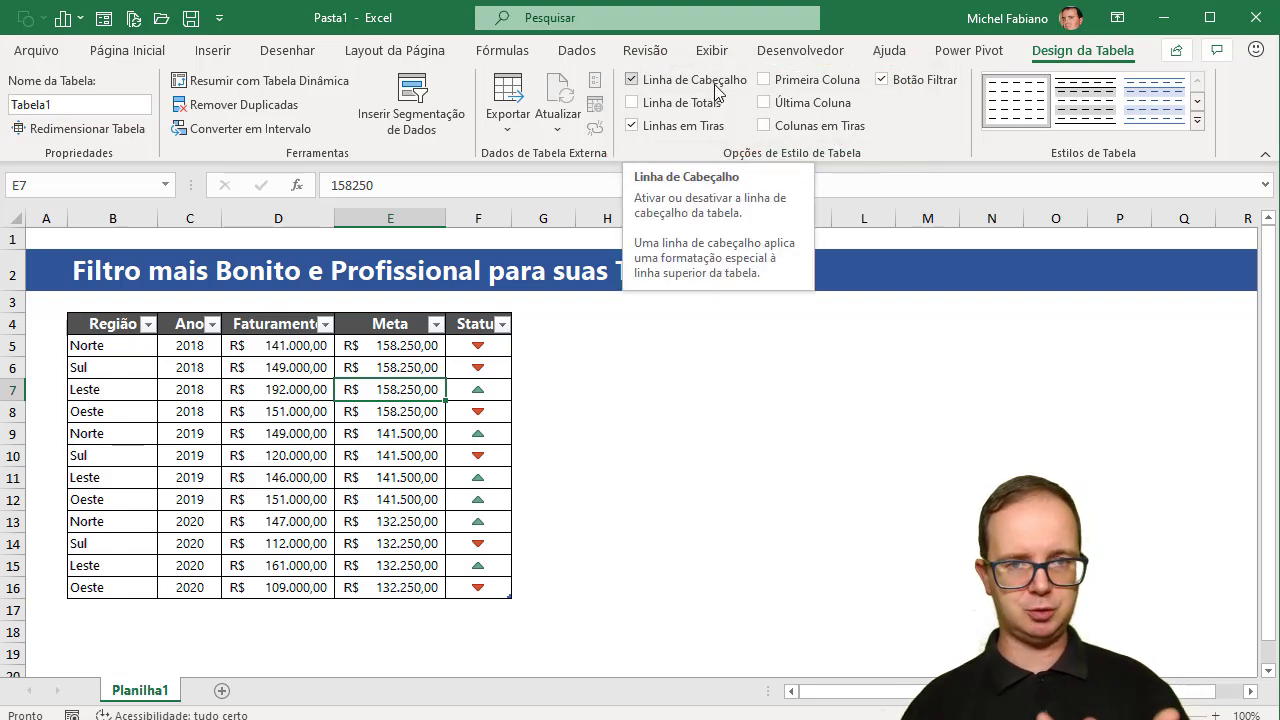
click(910, 80)
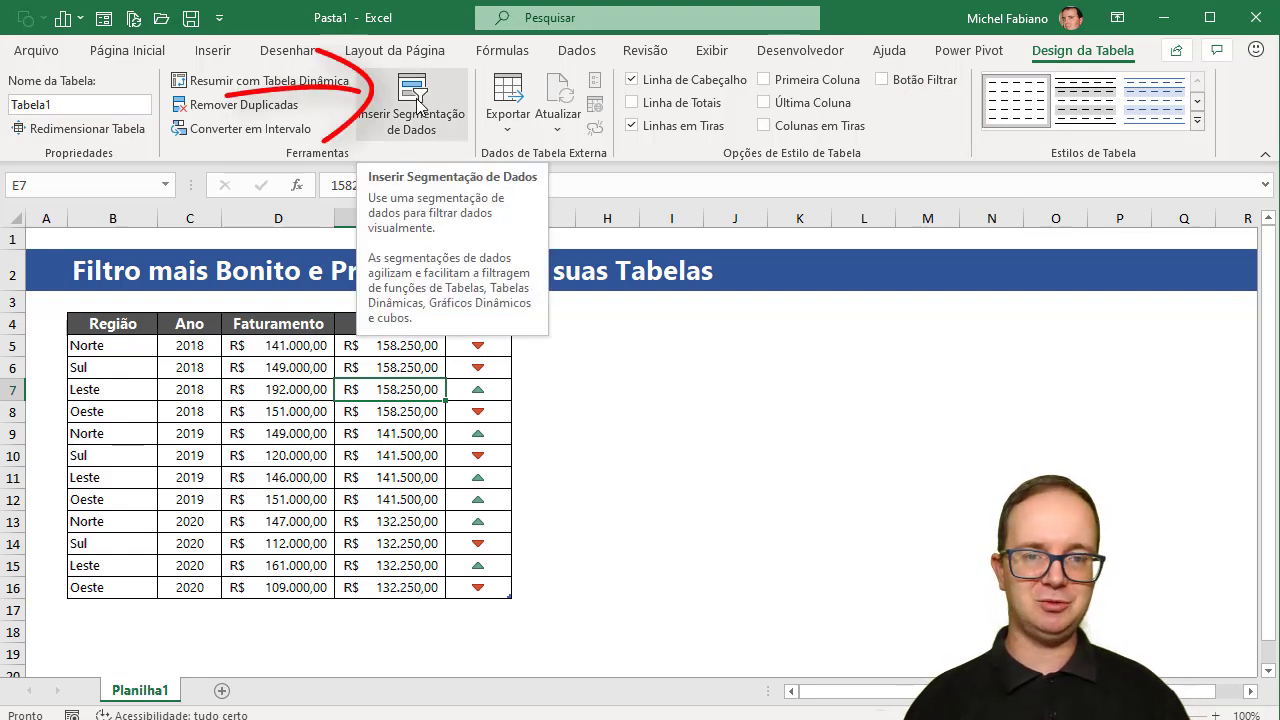
Insert a slicer for the Região field beside Tabela1.
click(418, 101)
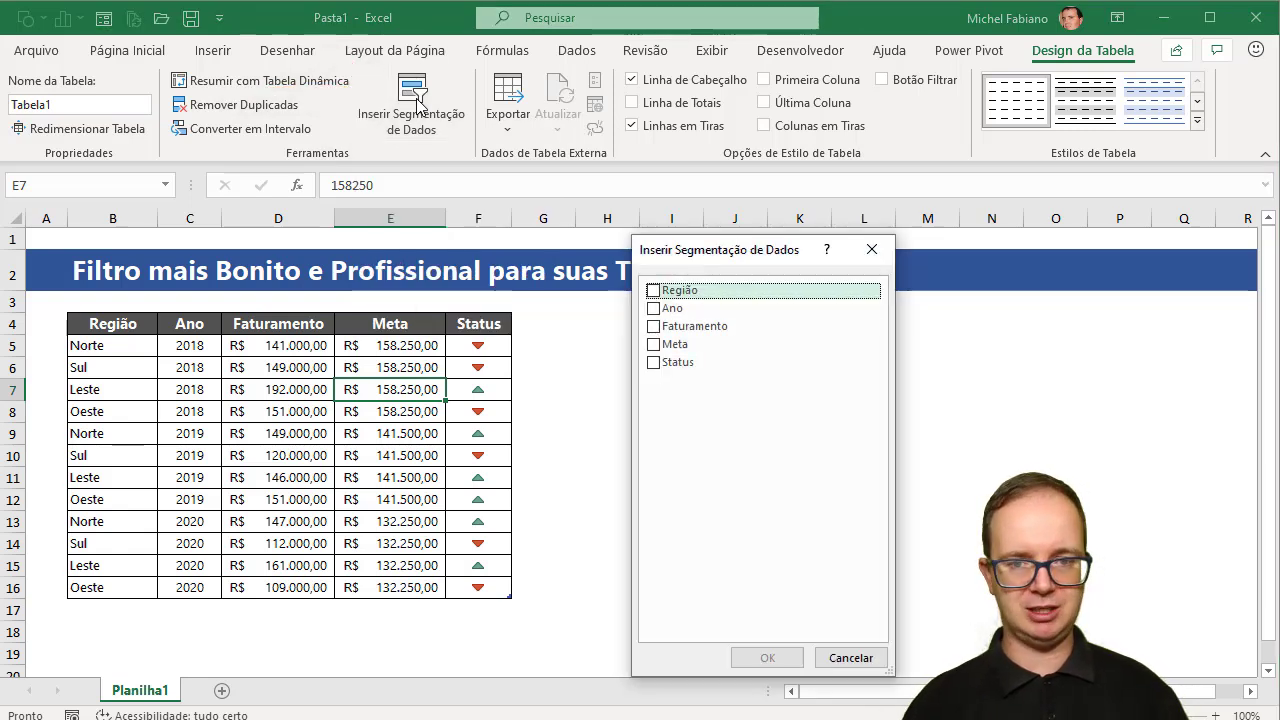
click(654, 291)
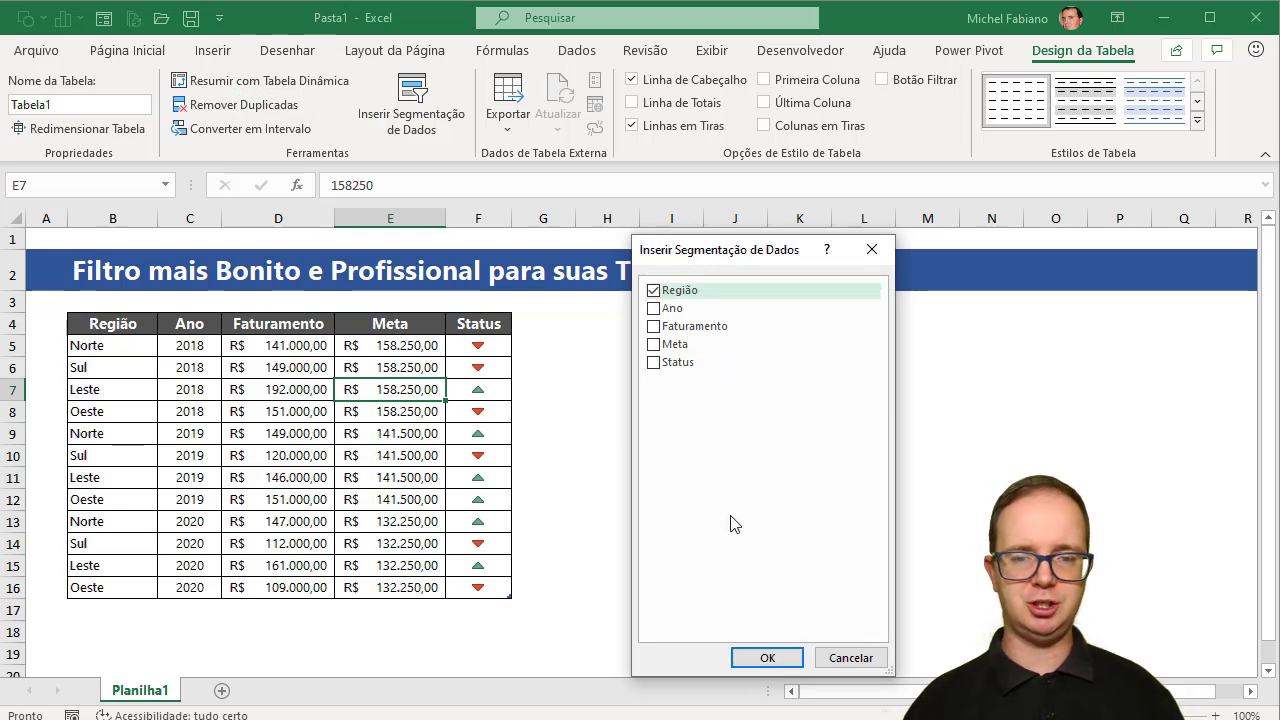
click(767, 657)
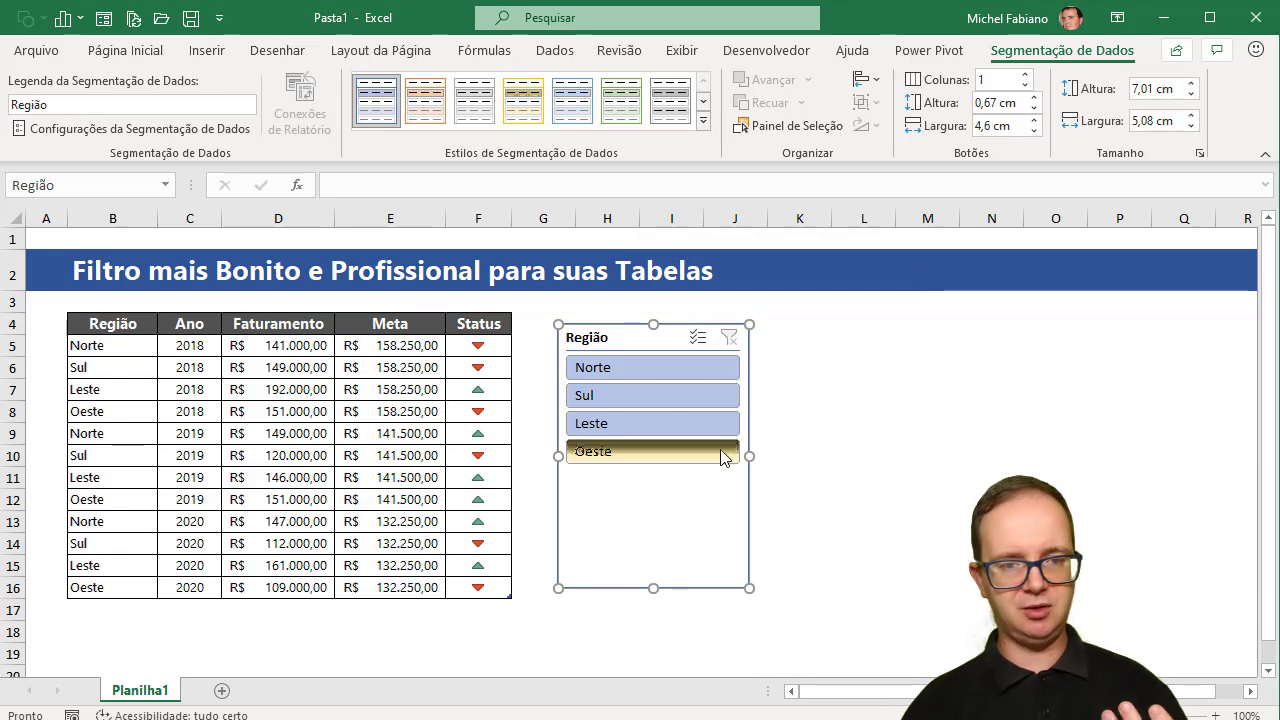
Narrow the Região slicer, then filter through Sul, Leste, Oeste, Norte, ending on Oeste.
drag(748, 457, 656, 462)
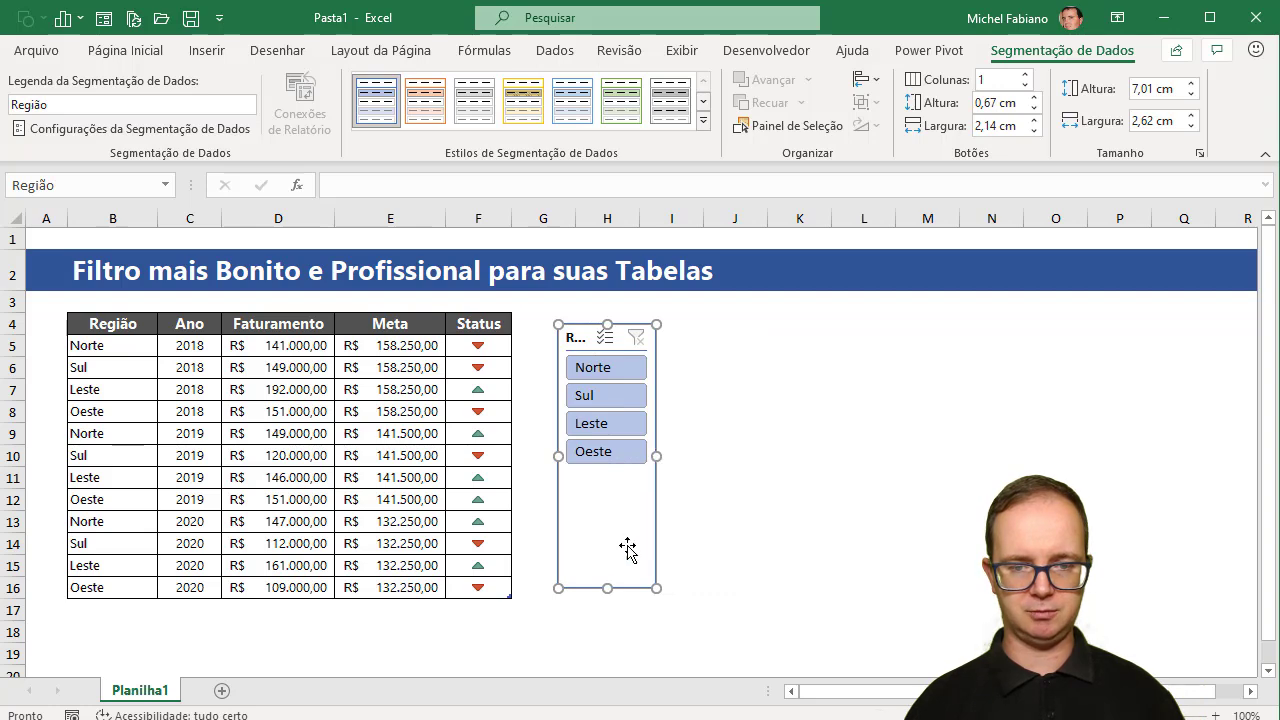
click(710, 540)
click(611, 397)
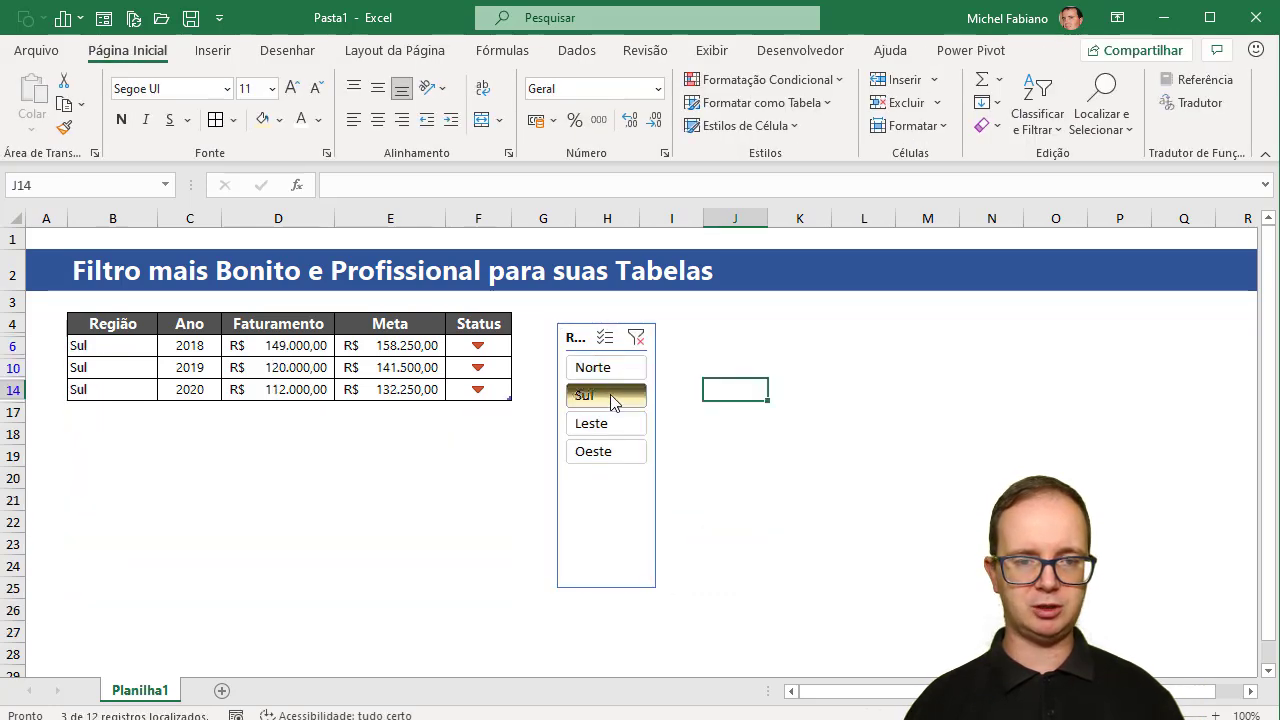
click(608, 425)
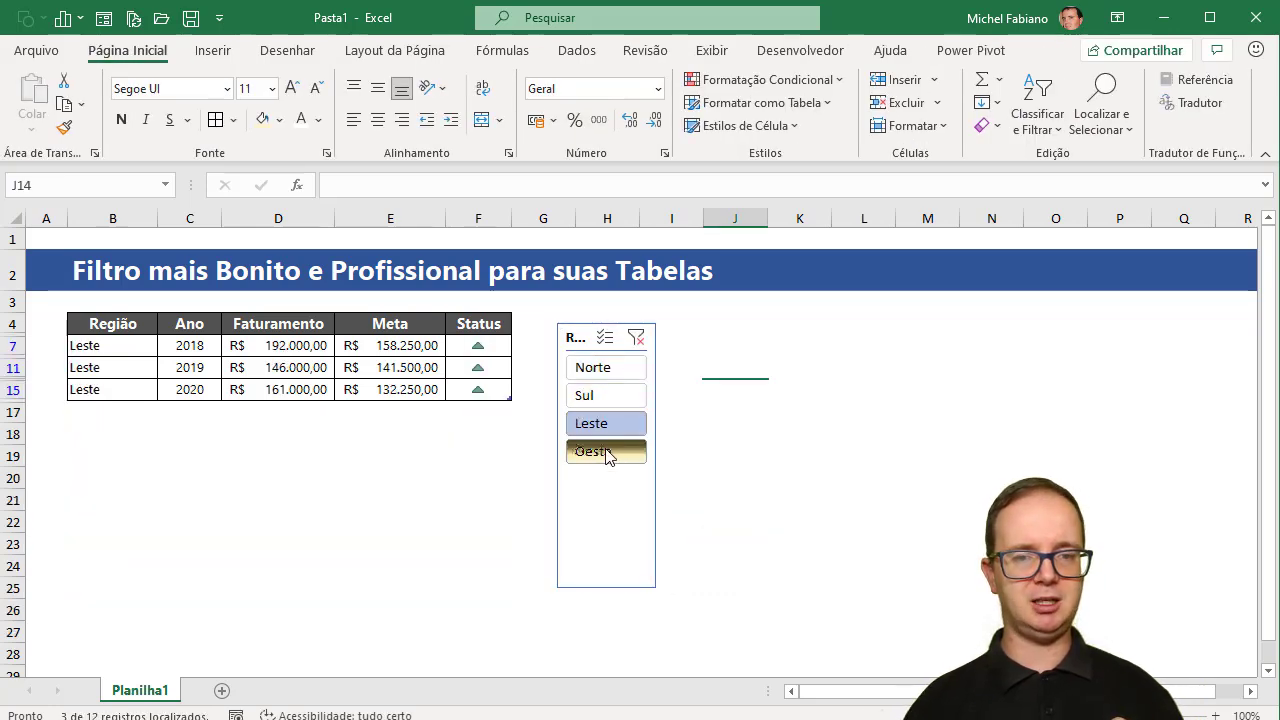
click(609, 451)
click(607, 368)
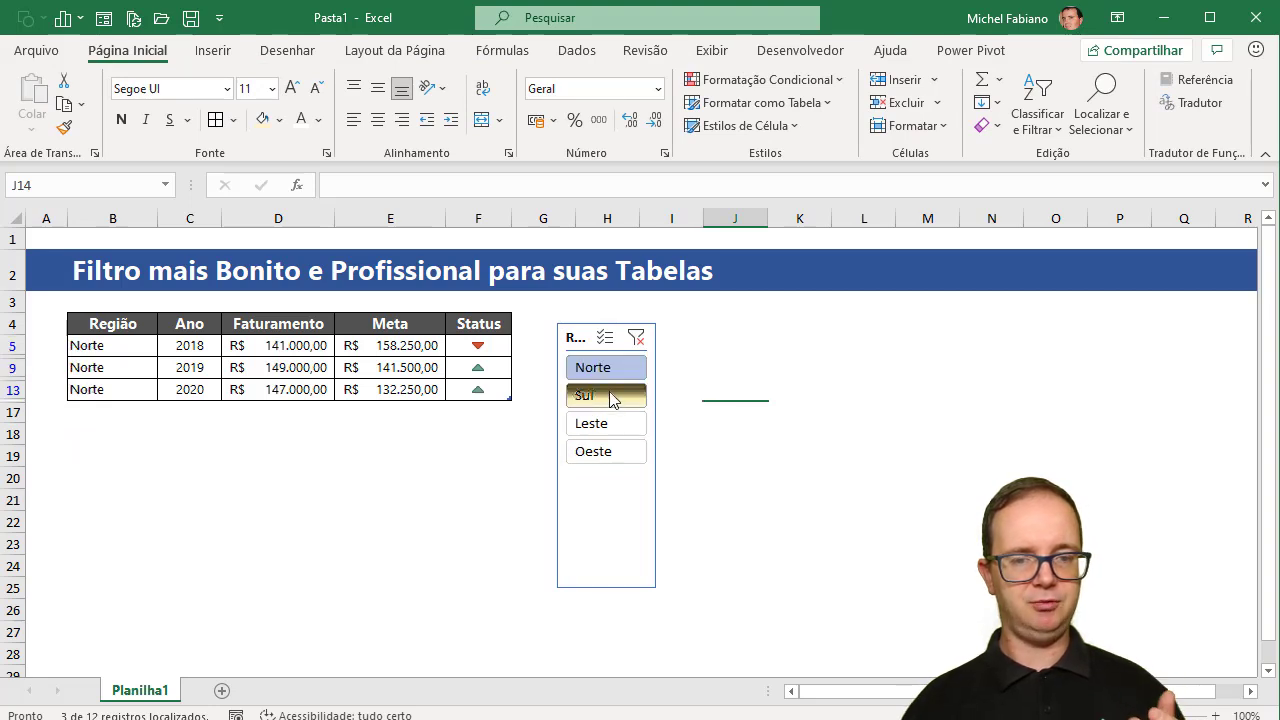
click(610, 397)
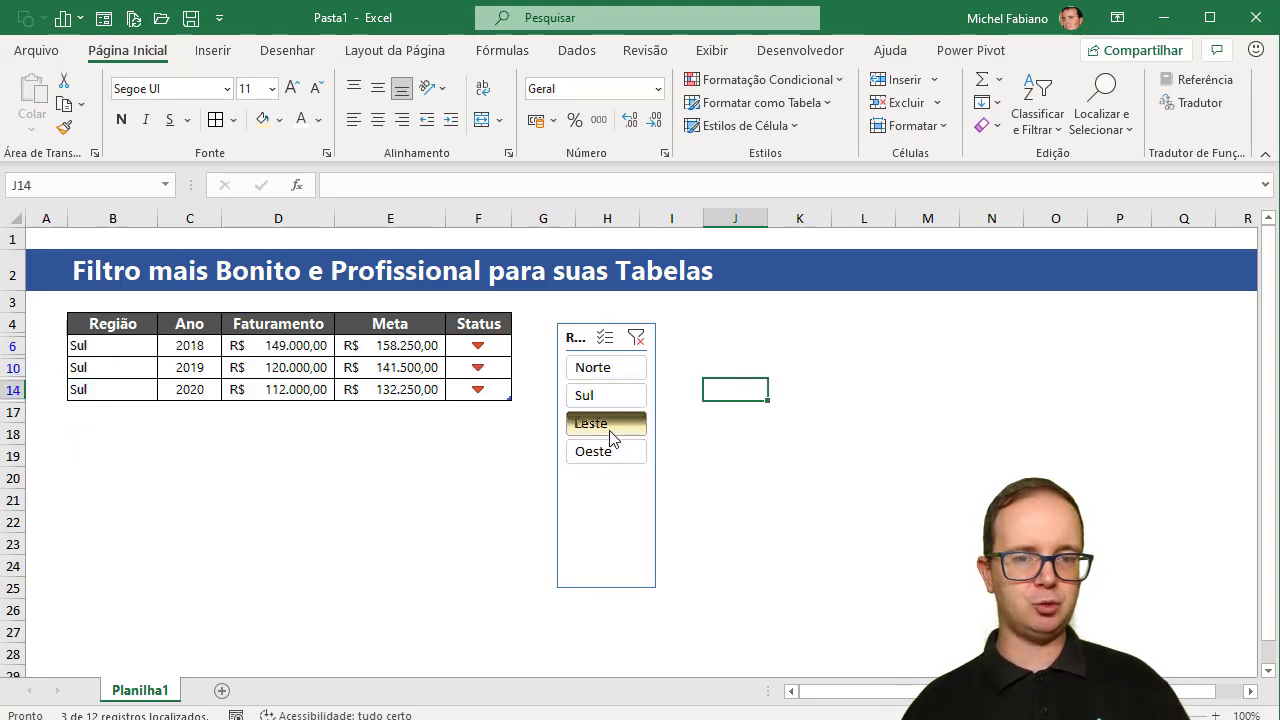
click(611, 438)
click(613, 455)
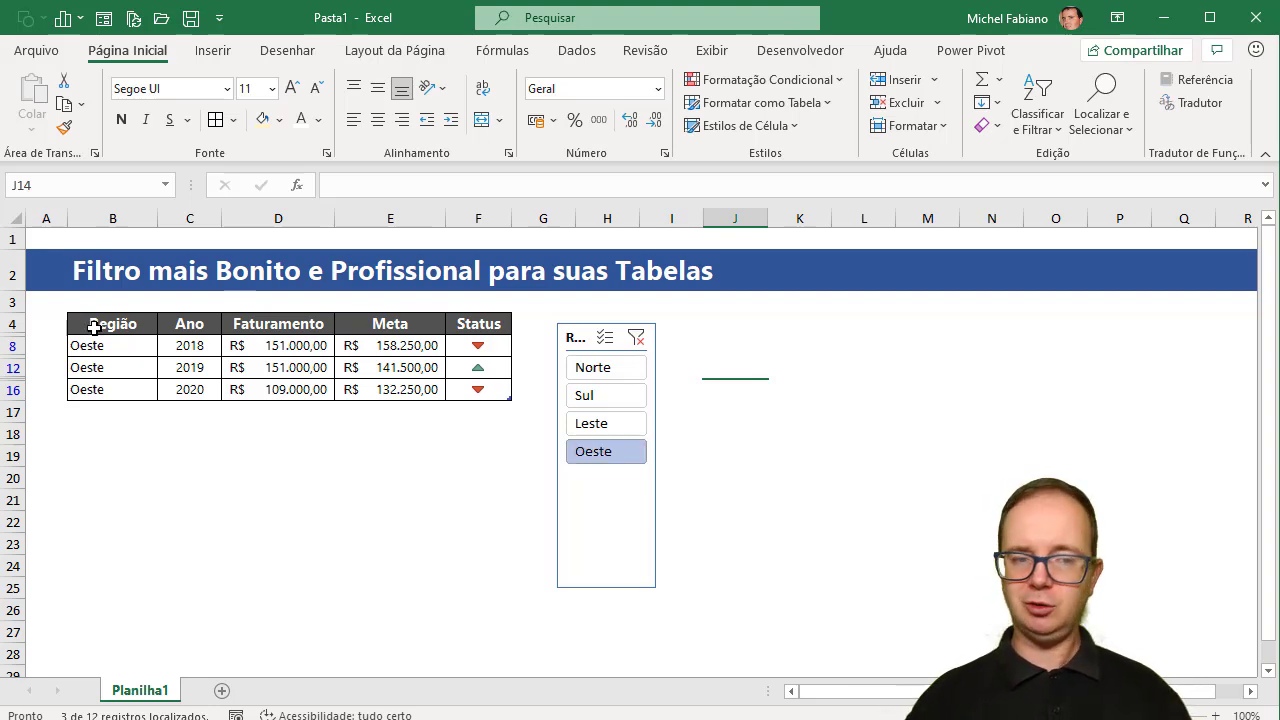
Widen the Região slicer and shorten it to end just below Oeste.
click(655, 513)
drag(657, 455, 743, 455)
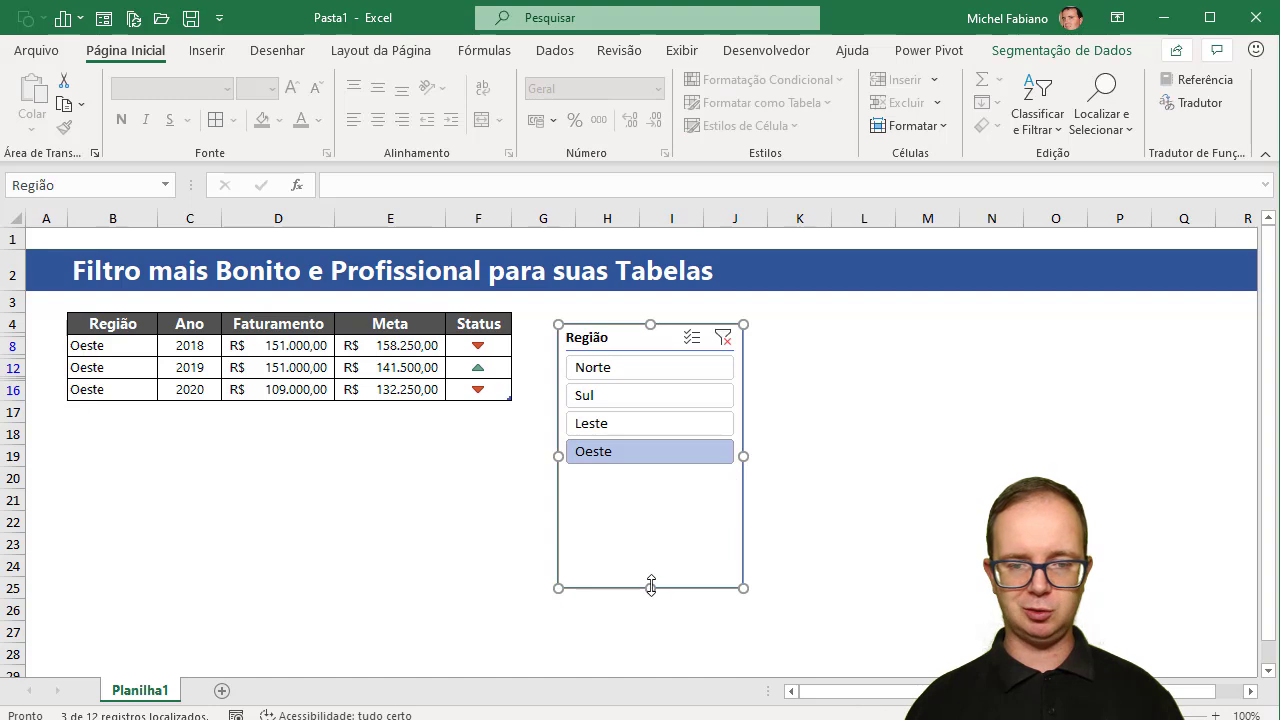
drag(651, 586, 667, 479)
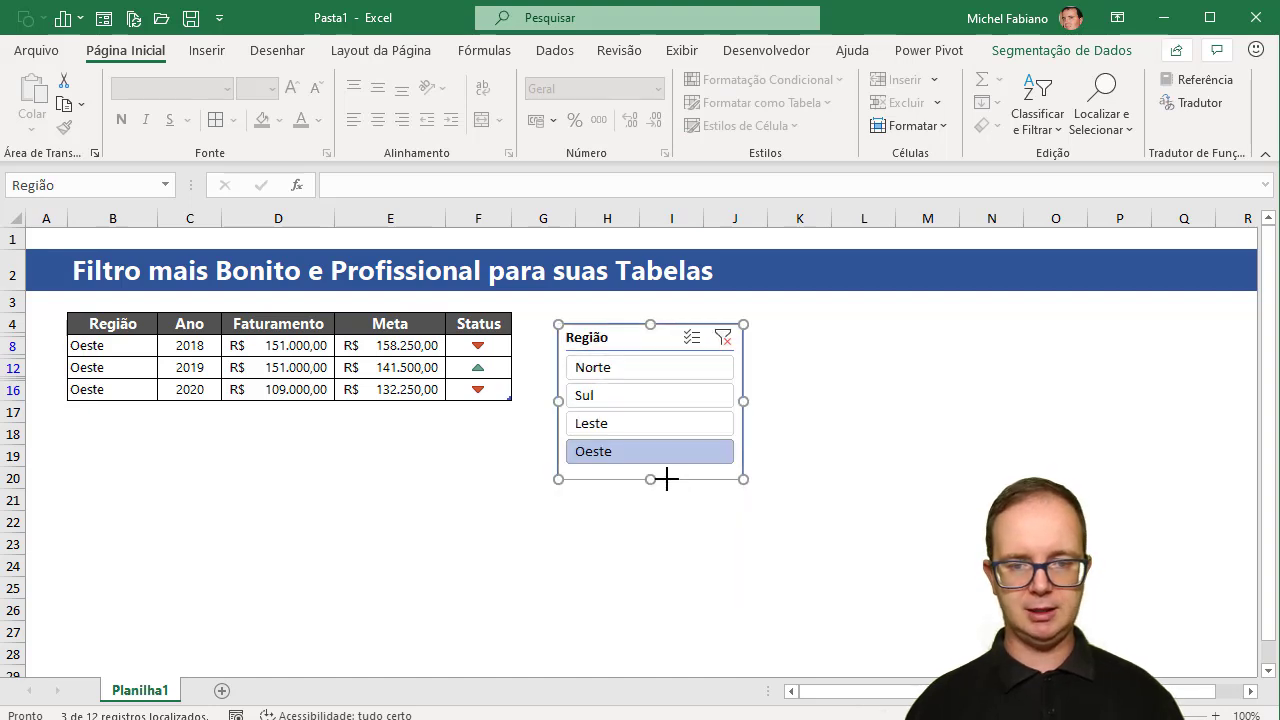
click(667, 509)
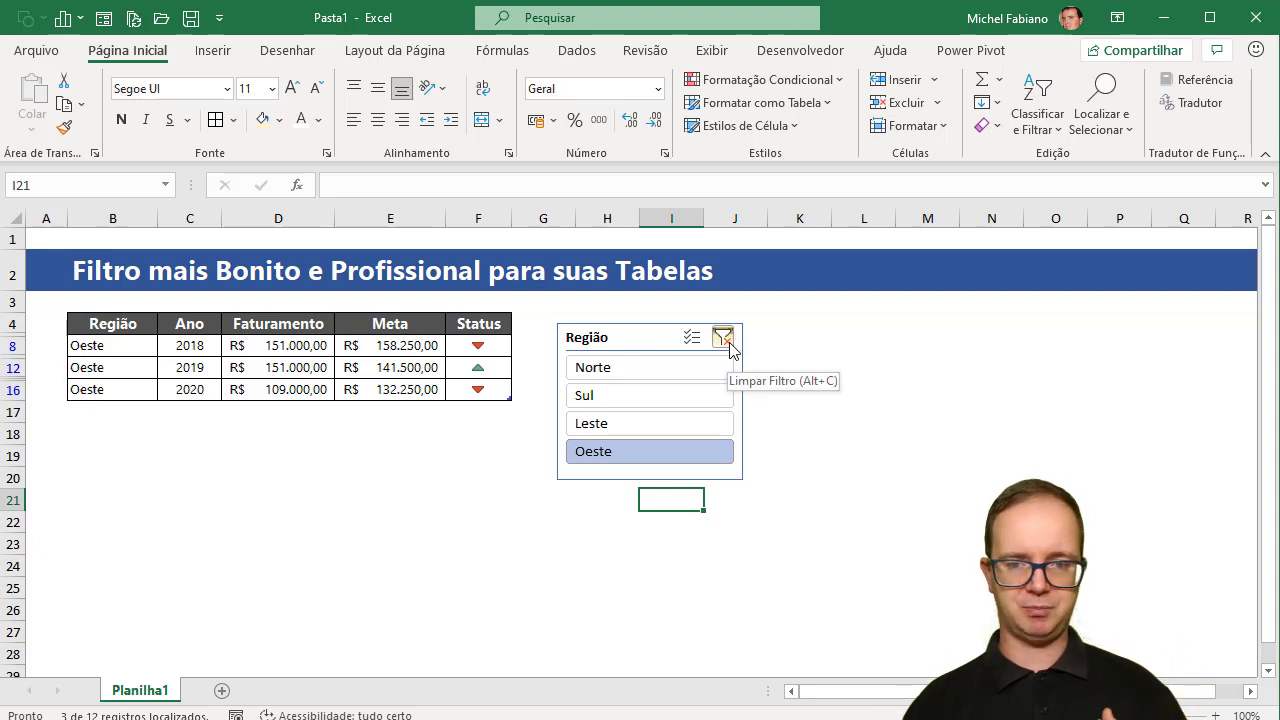
Test Norte, Sul and Leste in the slicer, clearing the filter after each.
click(724, 340)
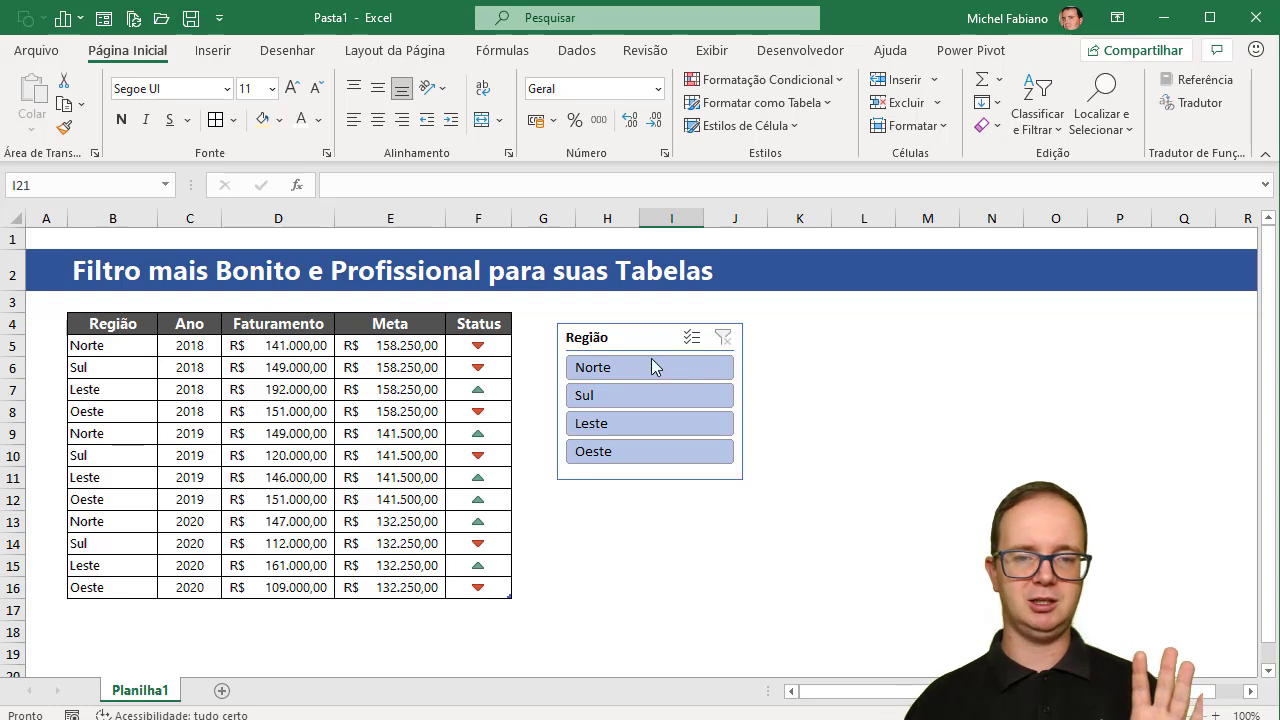
click(651, 364)
click(727, 345)
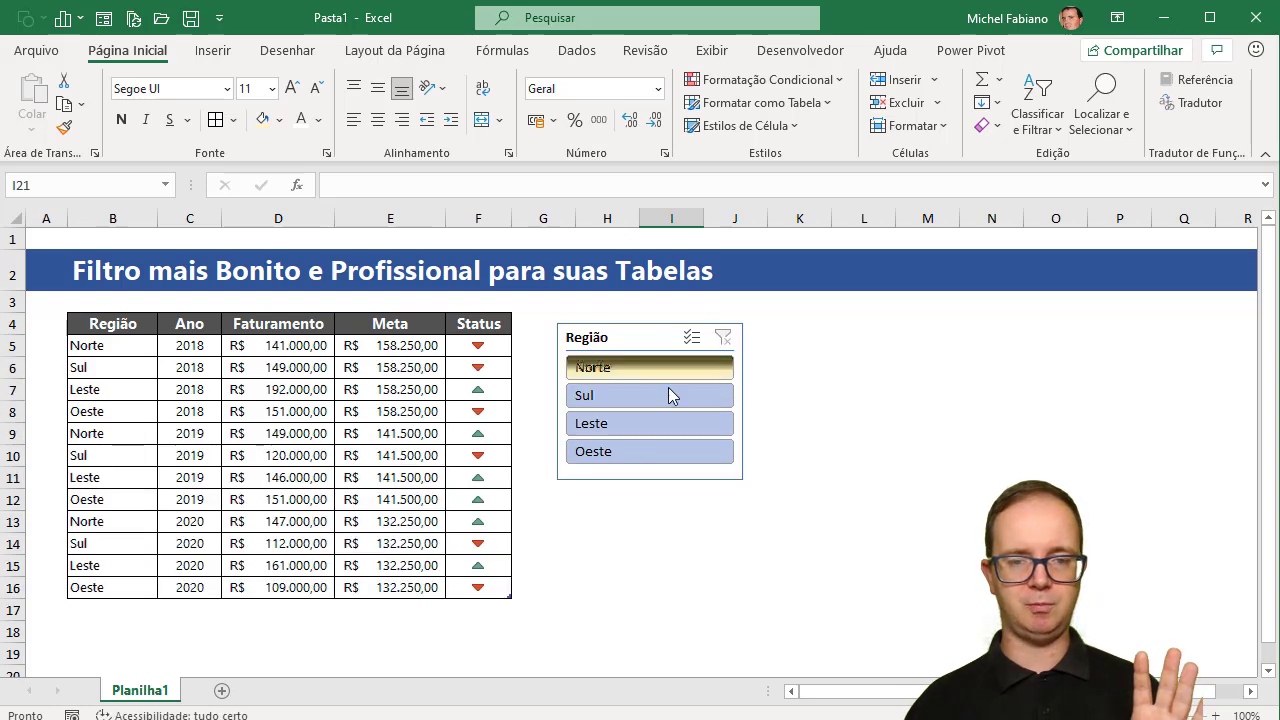
click(660, 395)
click(723, 340)
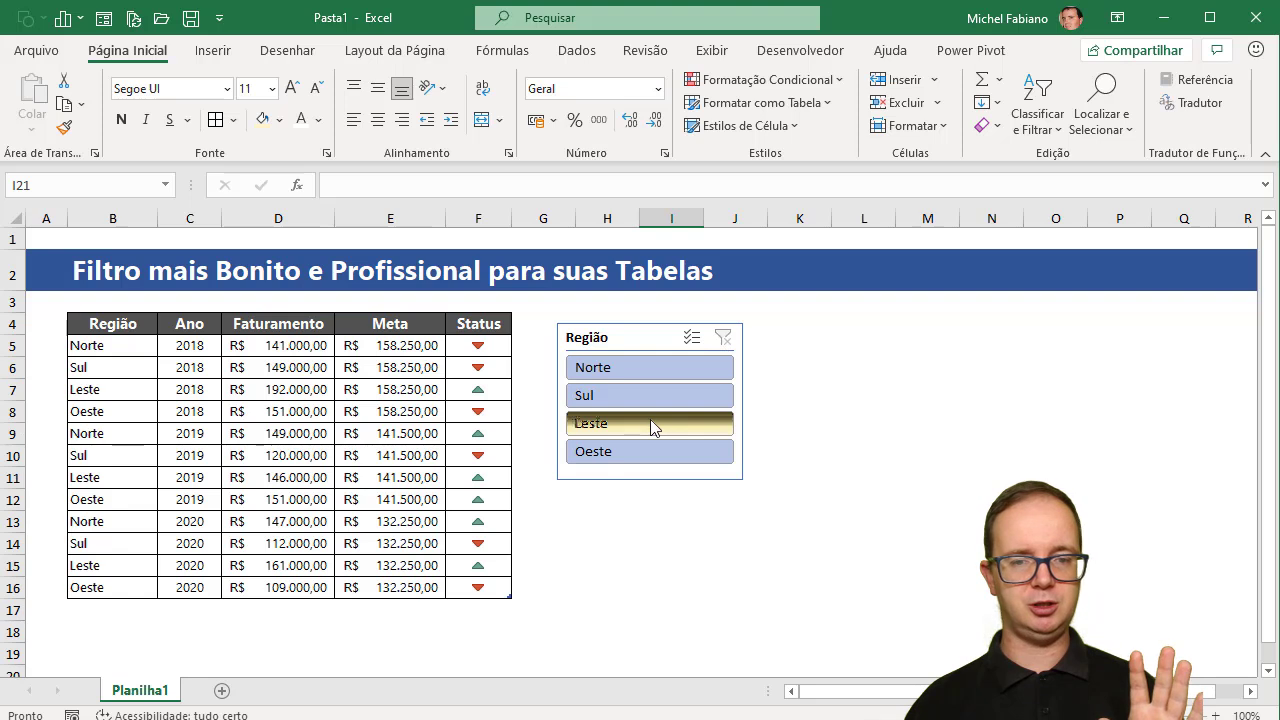
click(650, 423)
click(724, 340)
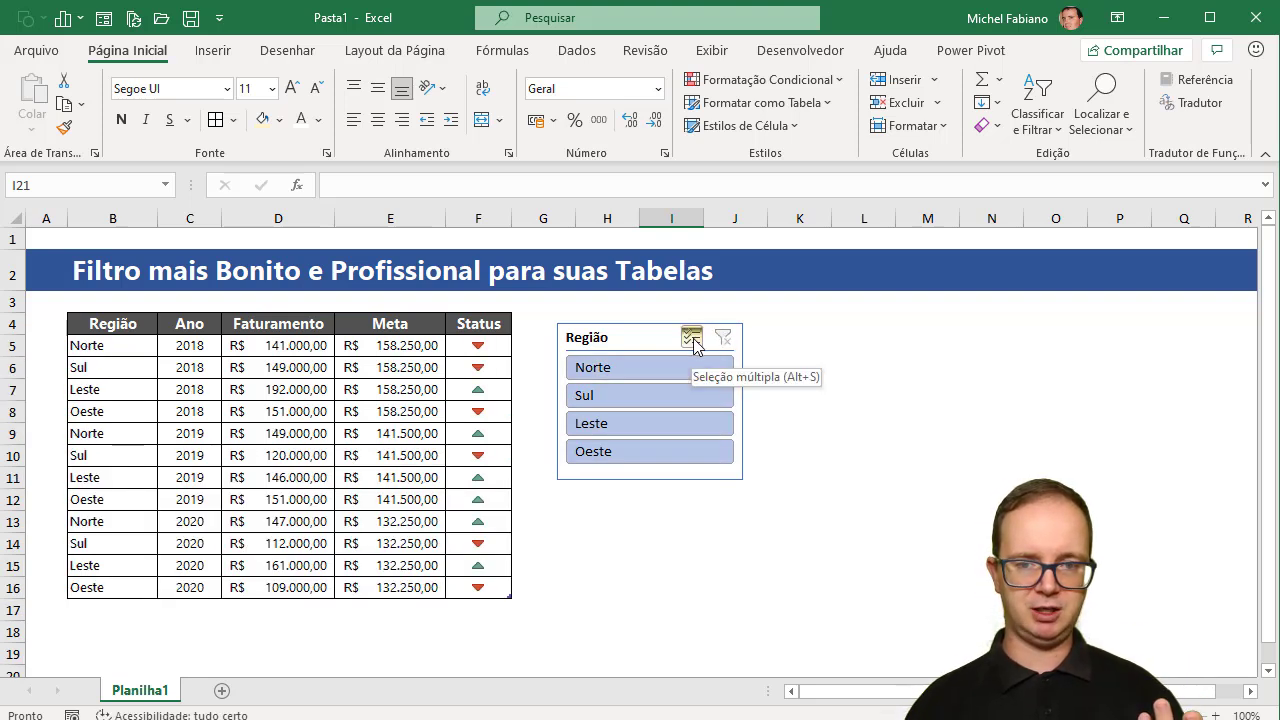
Enable Multi-Select and toggle Norte, Leste, Oeste and Sul on and off, then clear the filter.
click(692, 339)
click(655, 378)
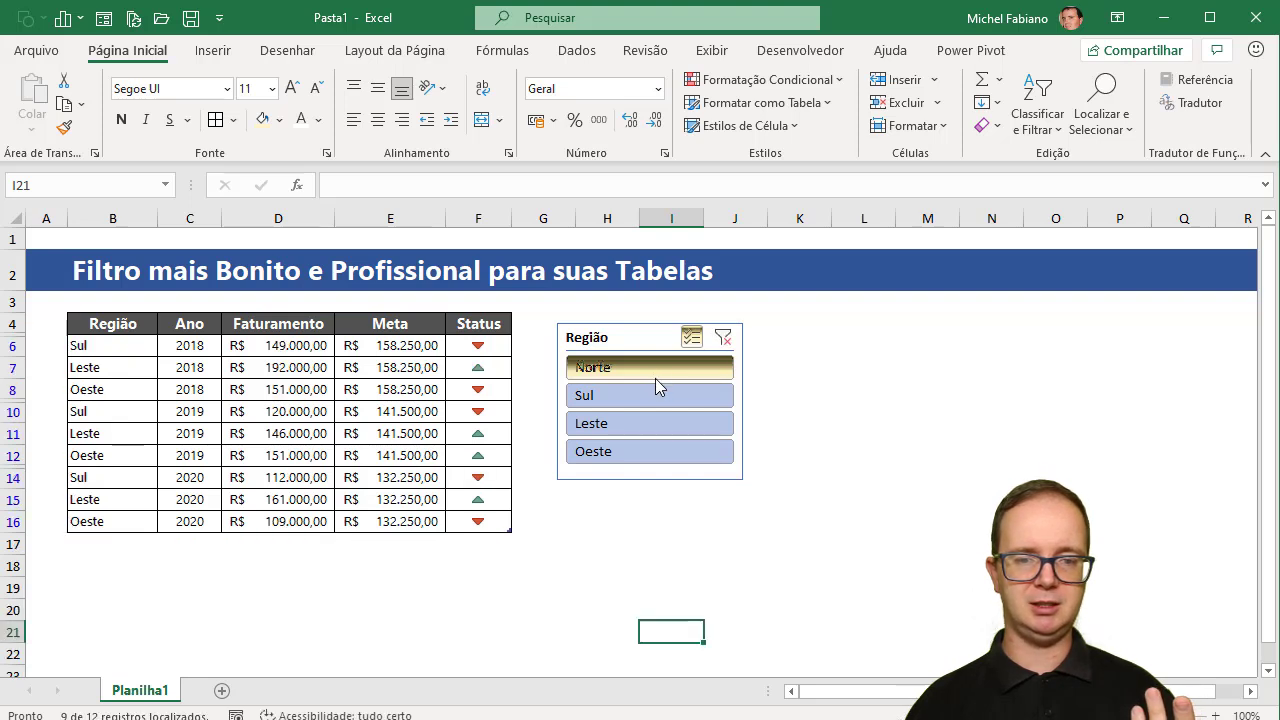
click(638, 420)
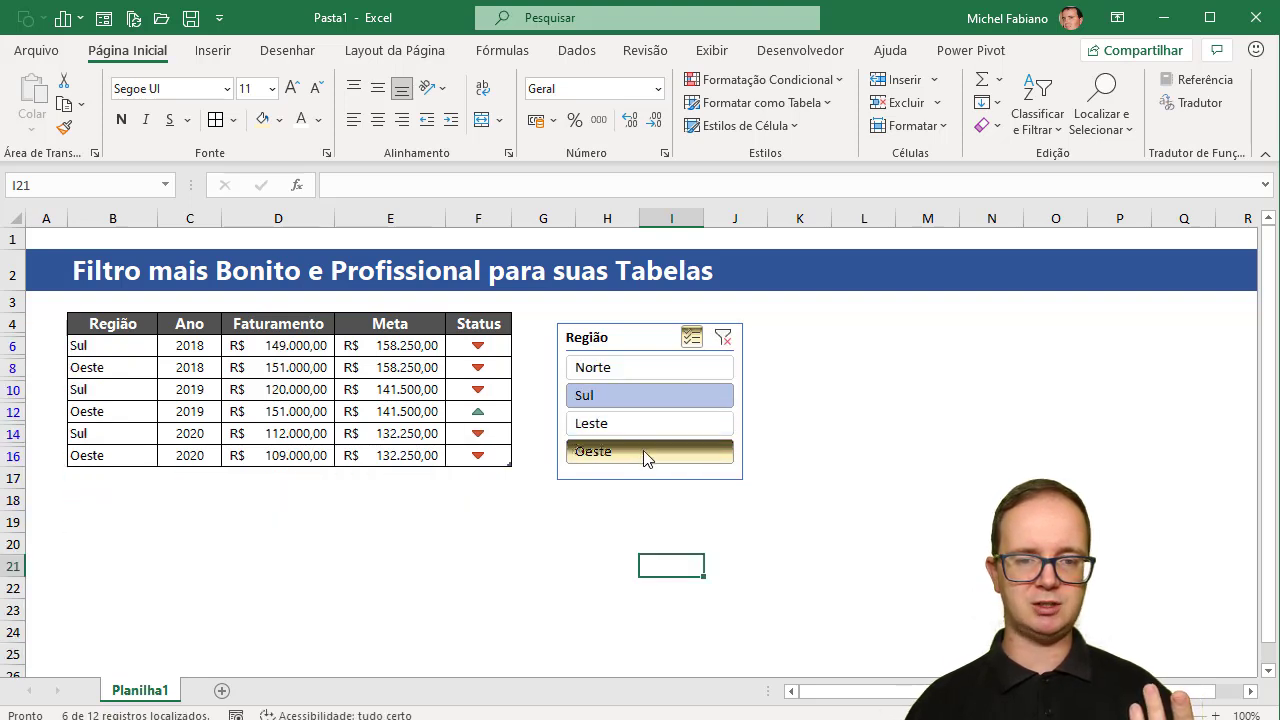
click(643, 450)
click(660, 400)
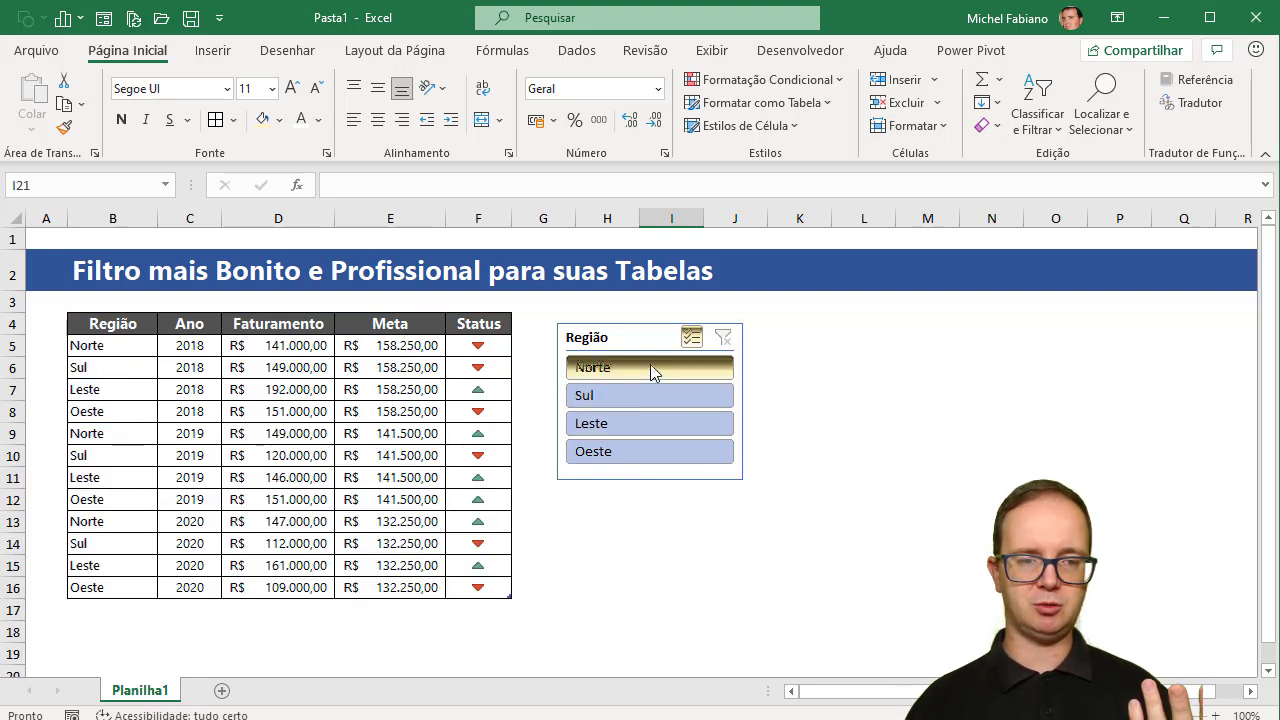
click(650, 365)
click(644, 395)
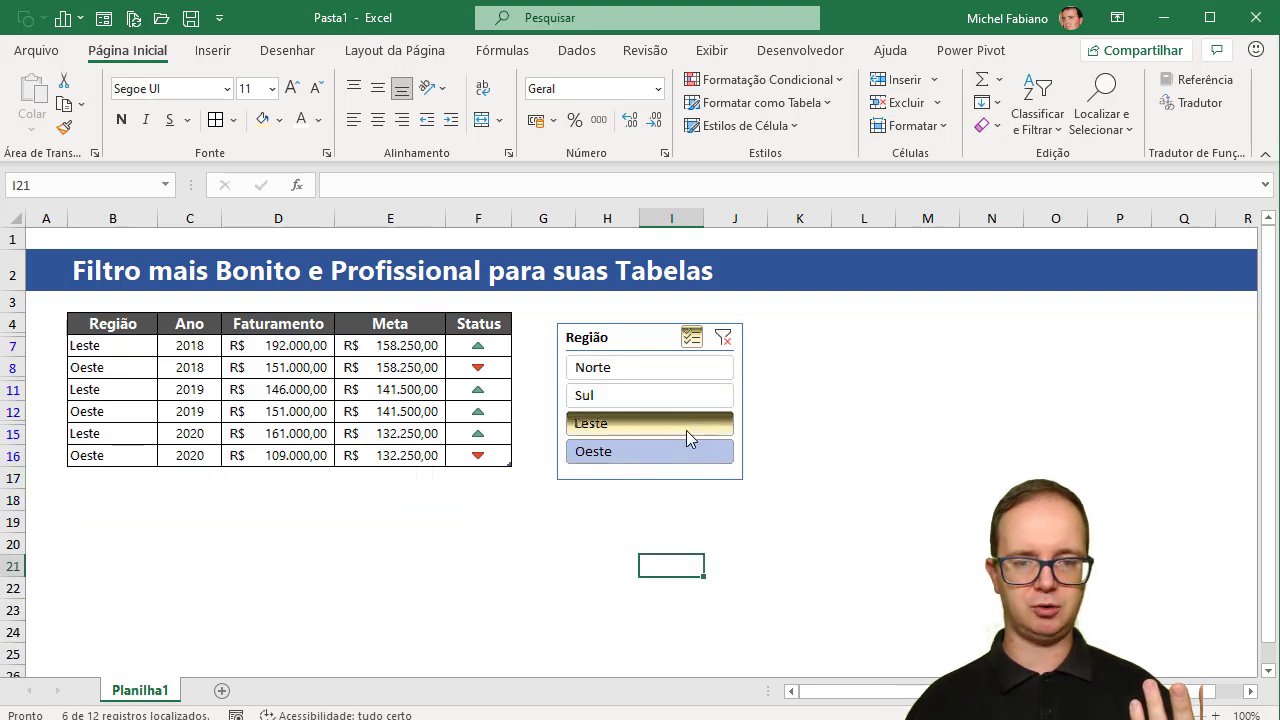
click(684, 427)
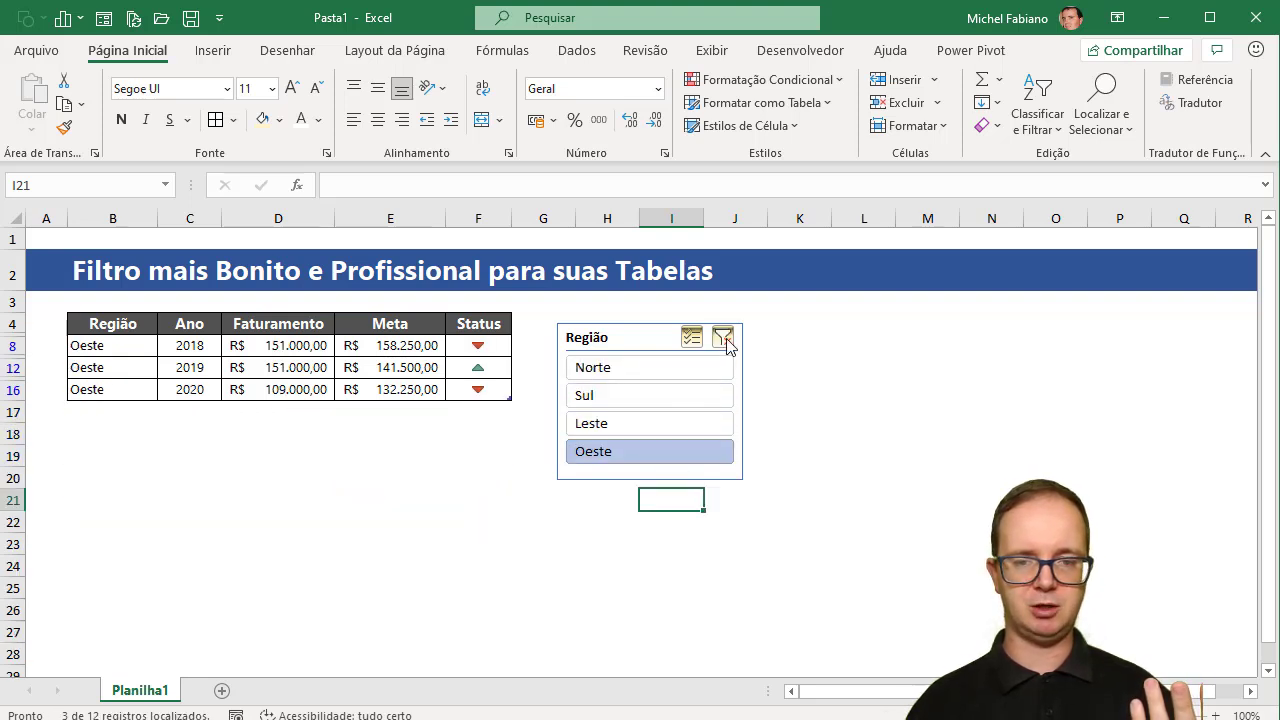
click(724, 338)
Narrow to Norte, add Sul, Leste, Oeste, remove them all, and switch Multi-Select back.
click(657, 402)
click(651, 426)
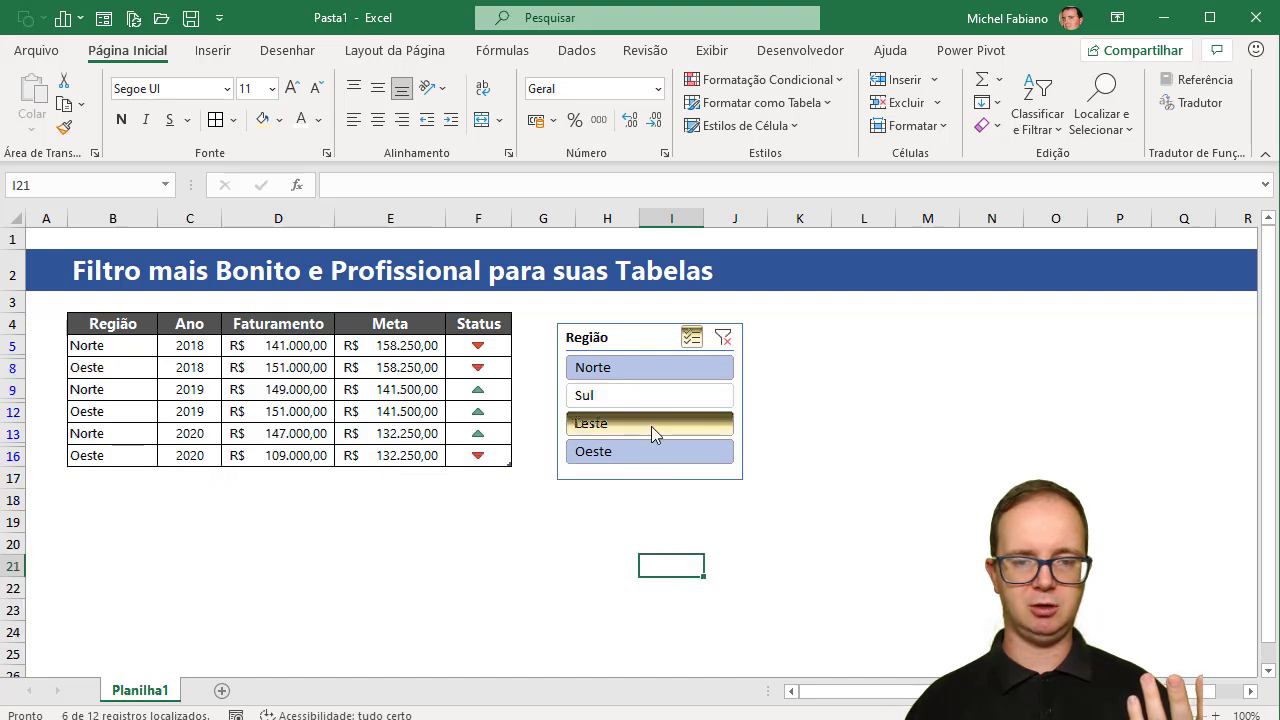
click(658, 455)
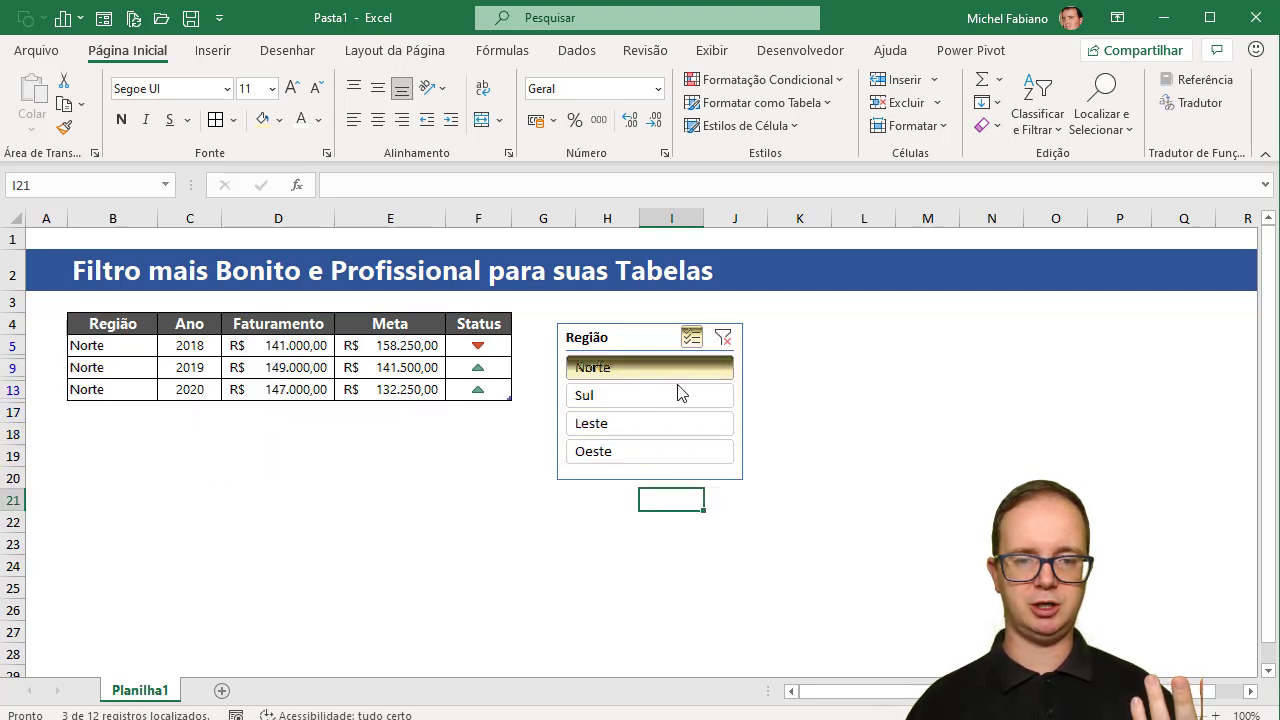
click(680, 392)
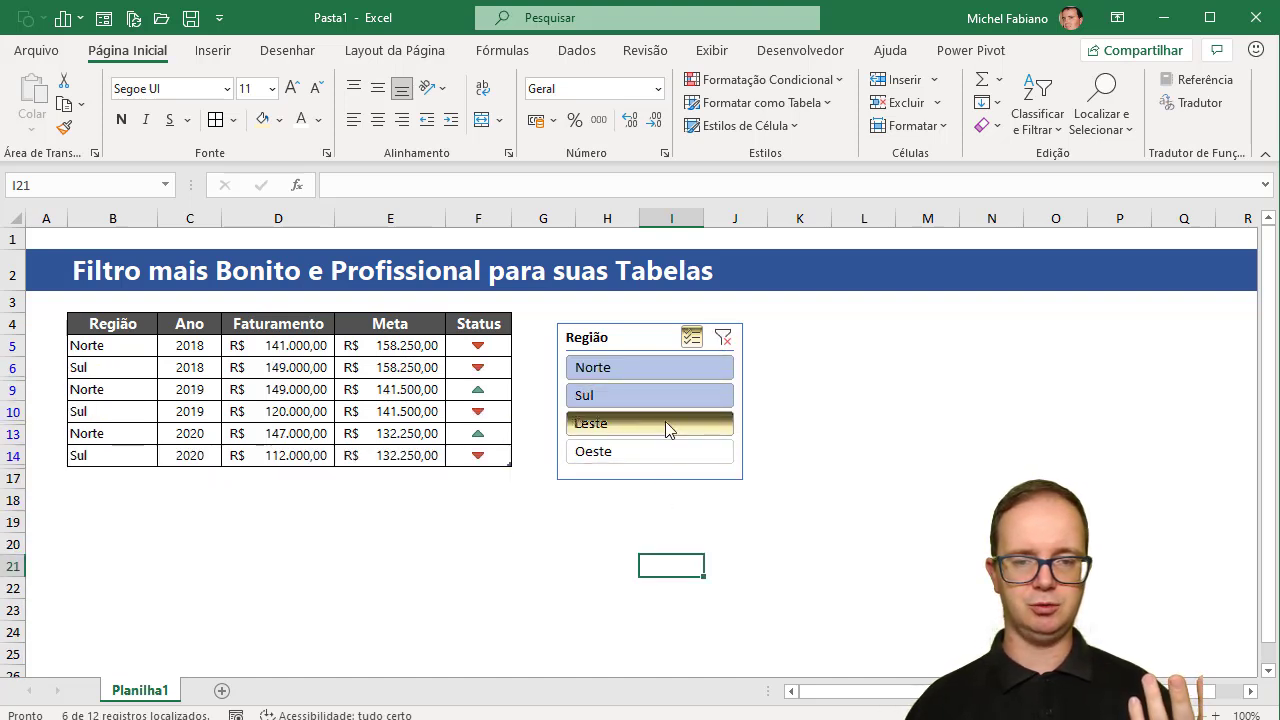
click(665, 418)
click(657, 450)
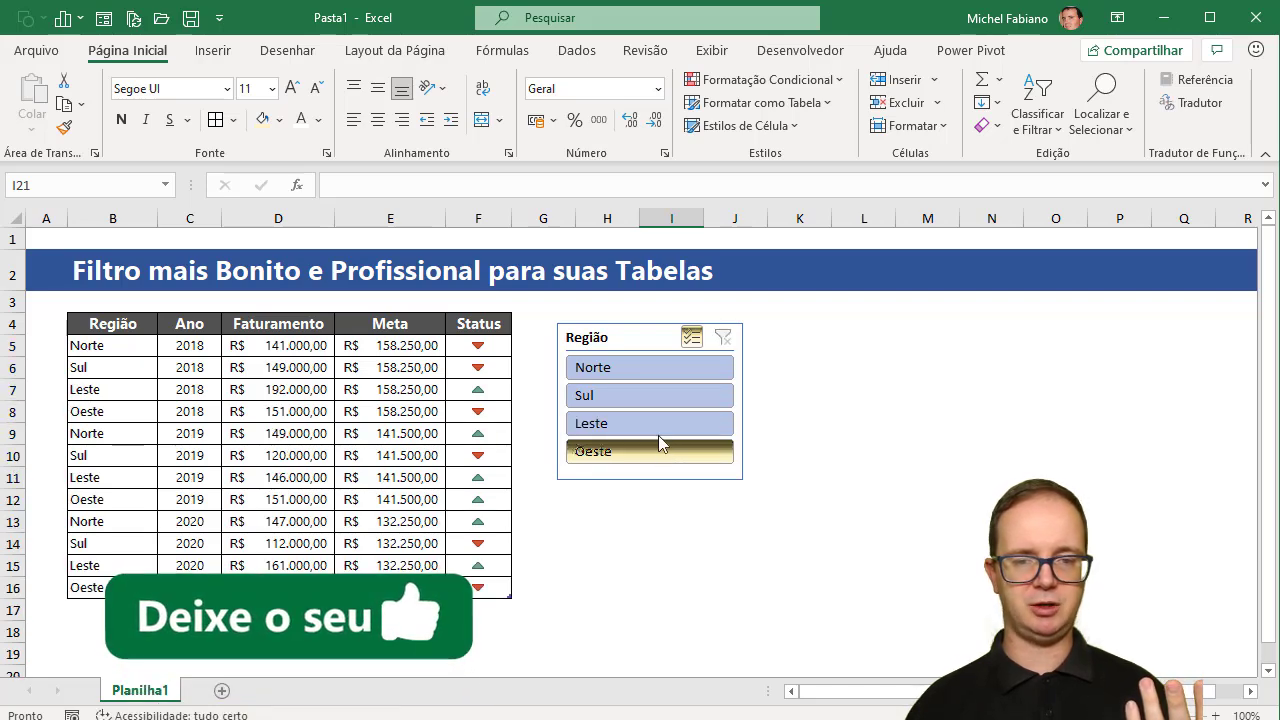
click(651, 448)
click(650, 420)
click(646, 392)
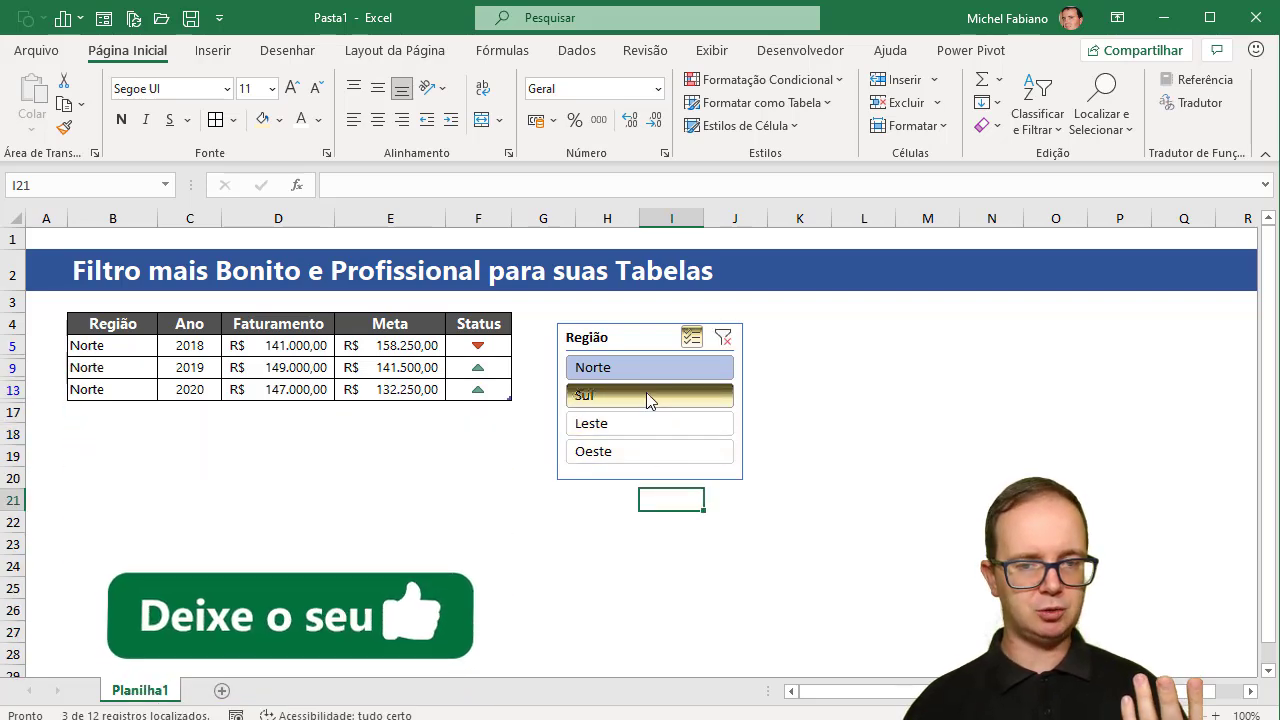
click(645, 369)
click(692, 338)
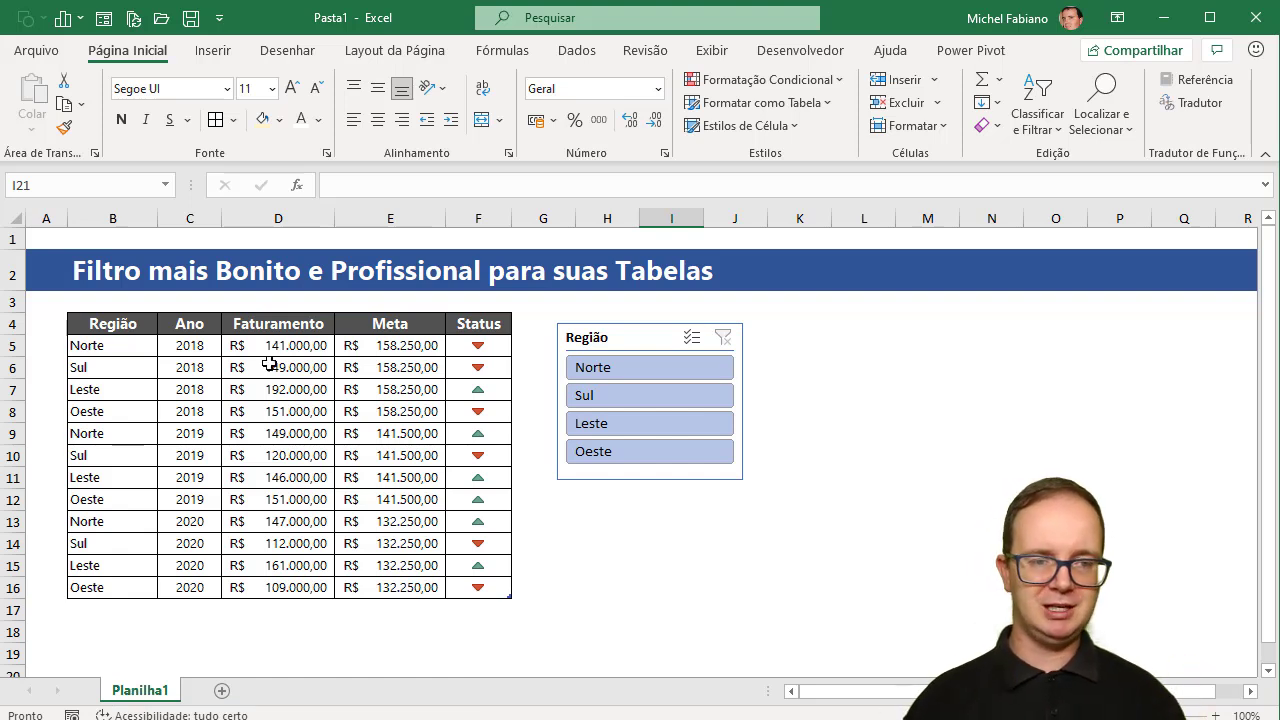
Select the sales table B4:F16 and insert a slicer with the Ano column checked.
drag(82, 323, 455, 584)
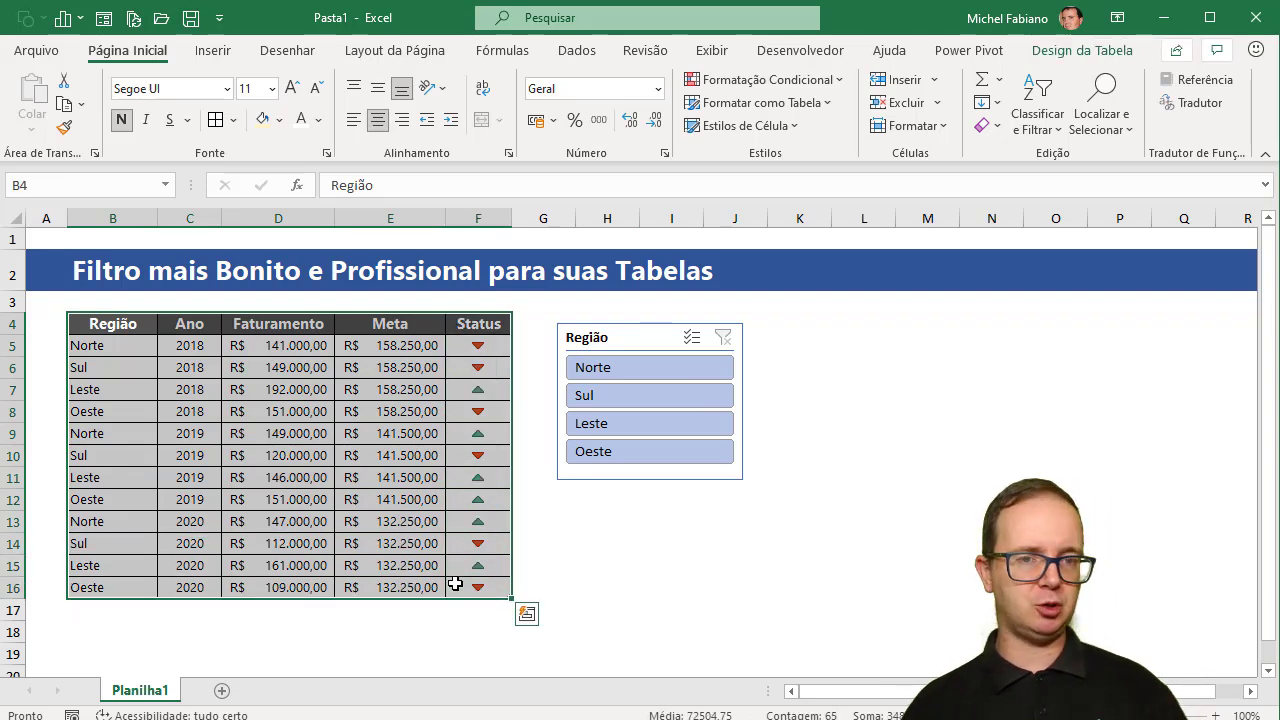
click(1093, 52)
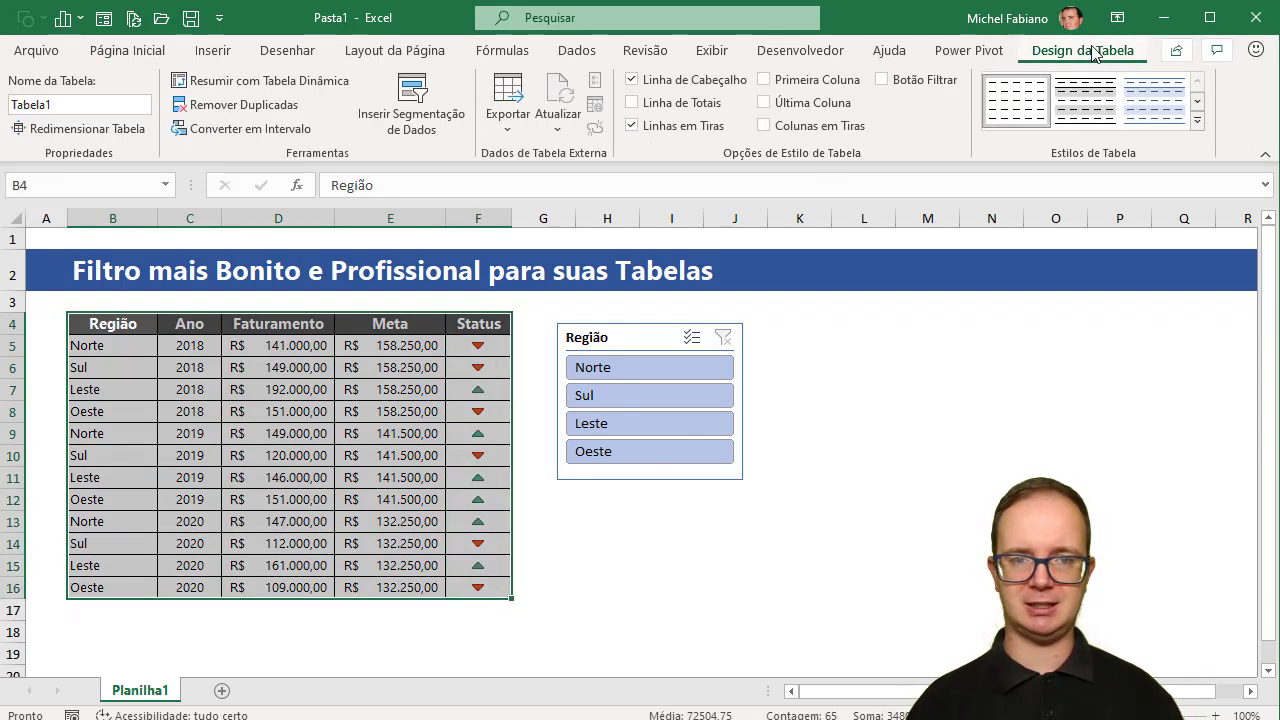
click(440, 128)
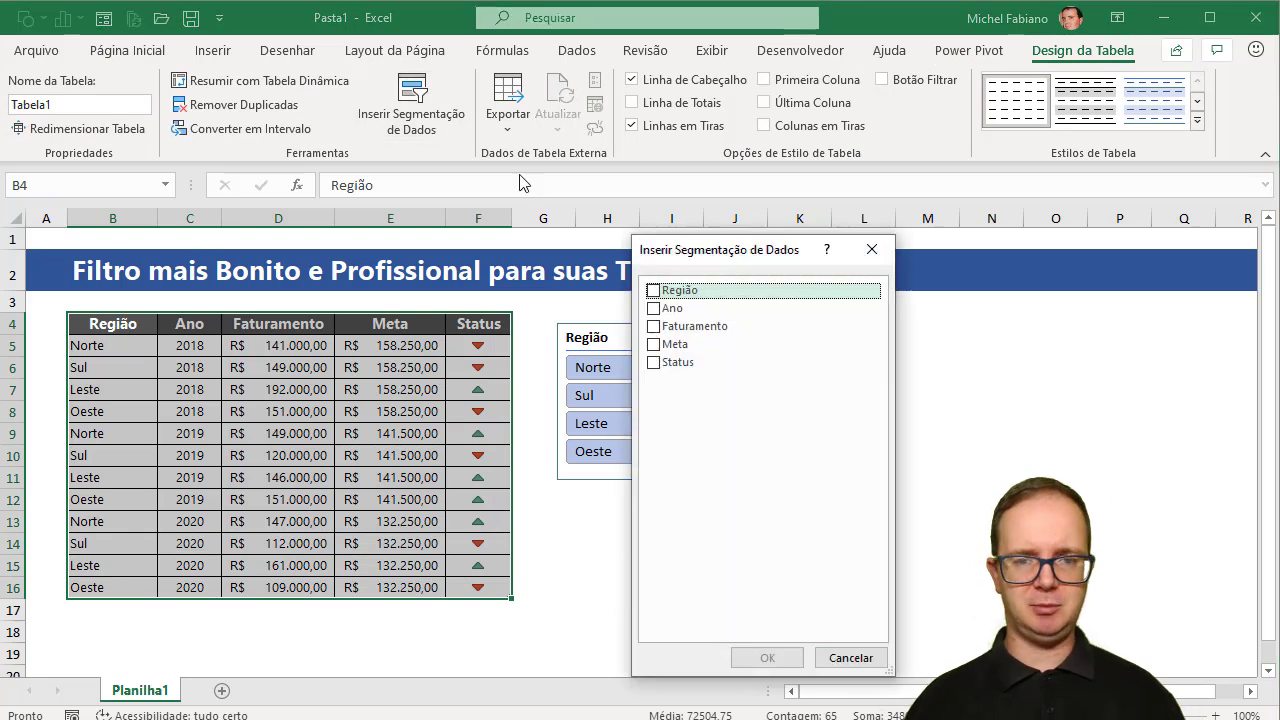
click(653, 309)
Add the Ano slicer, place it right of the Região slicer, and shorten it to fit three years.
click(752, 658)
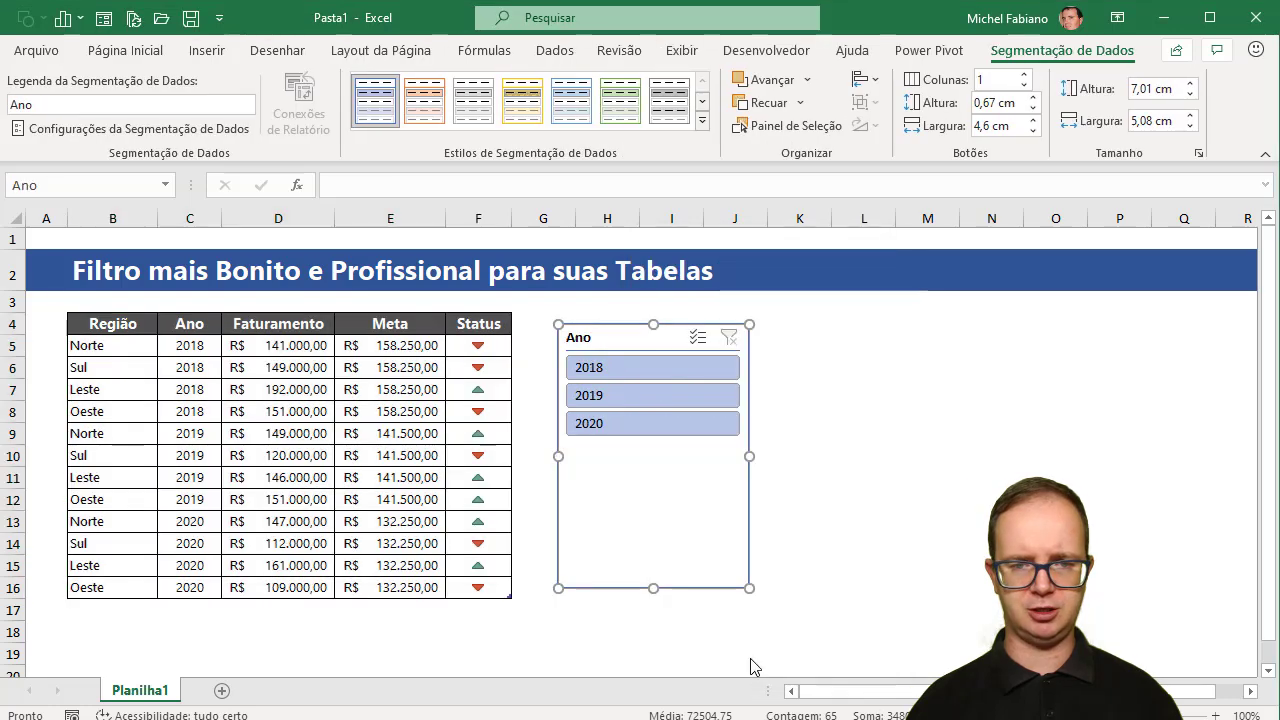
drag(617, 338, 808, 337)
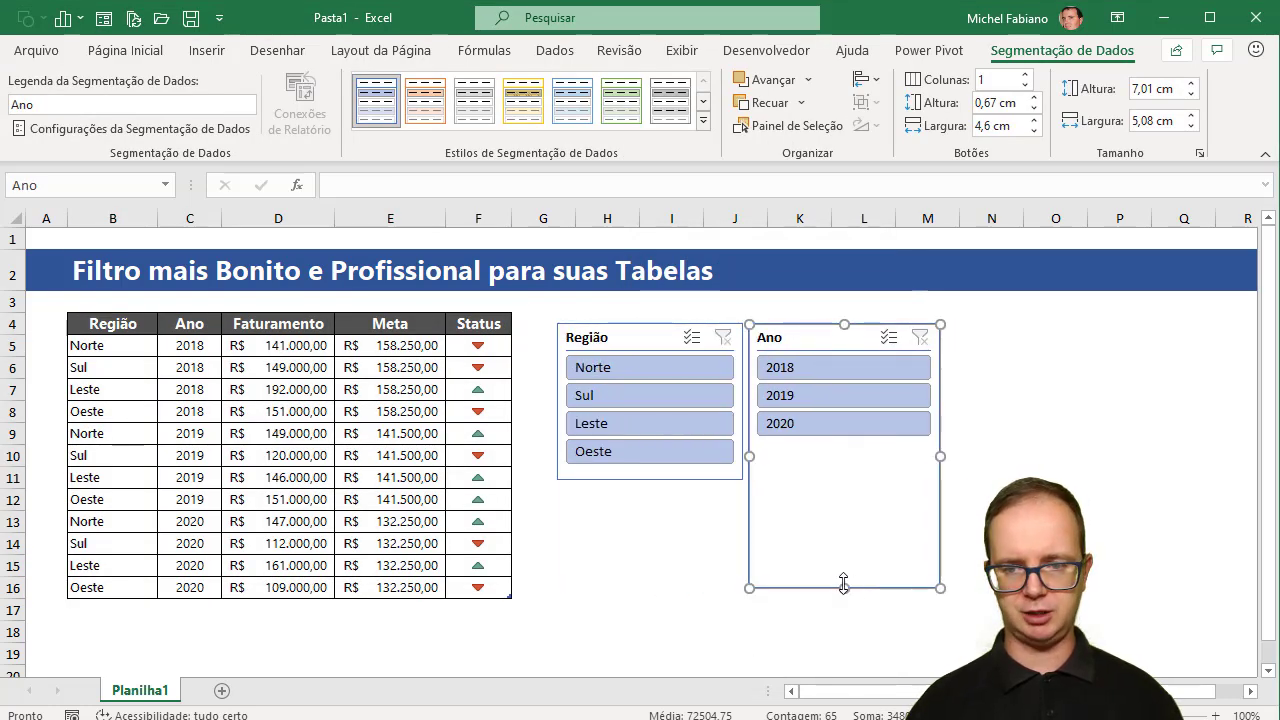
drag(844, 584, 841, 476)
click(785, 520)
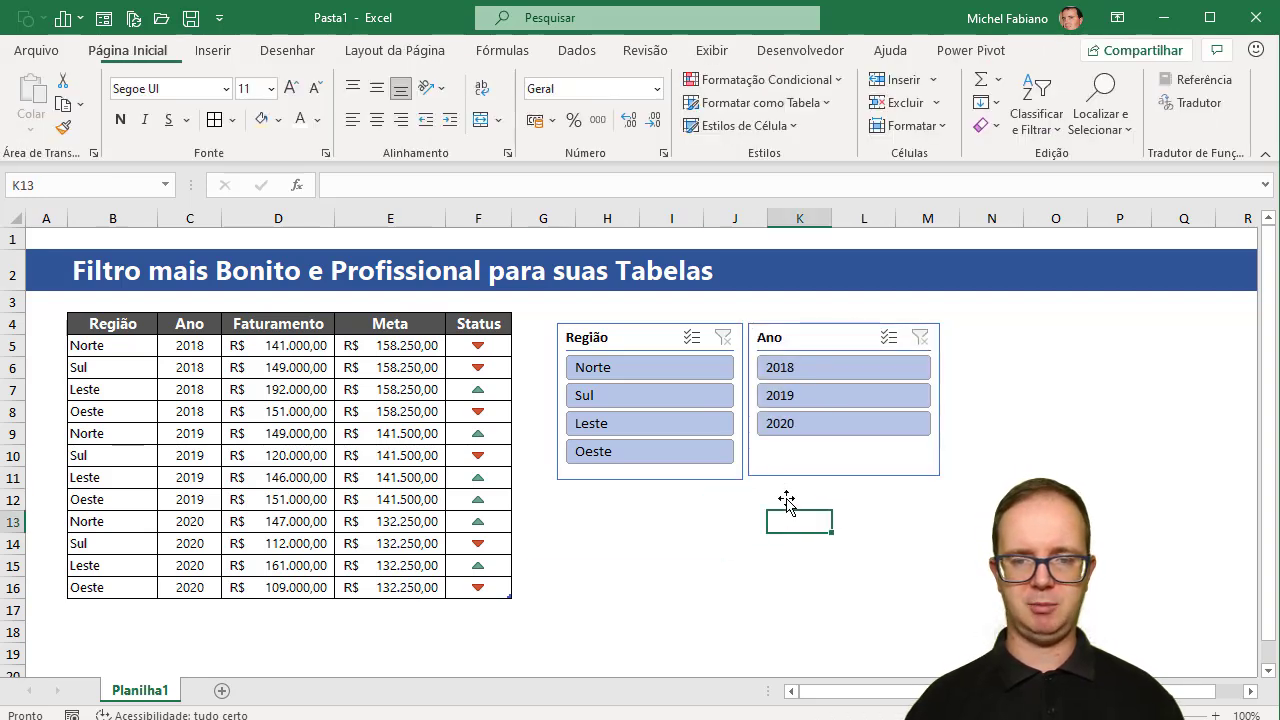
click(814, 392)
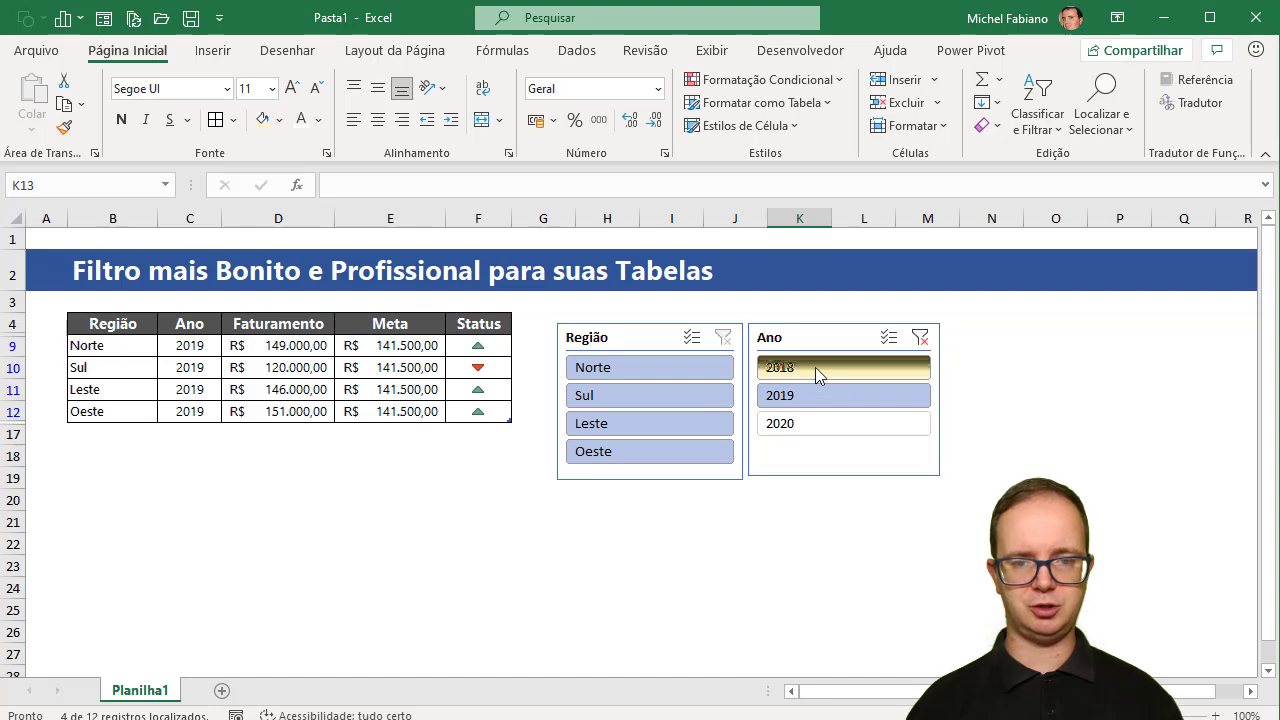
click(673, 390)
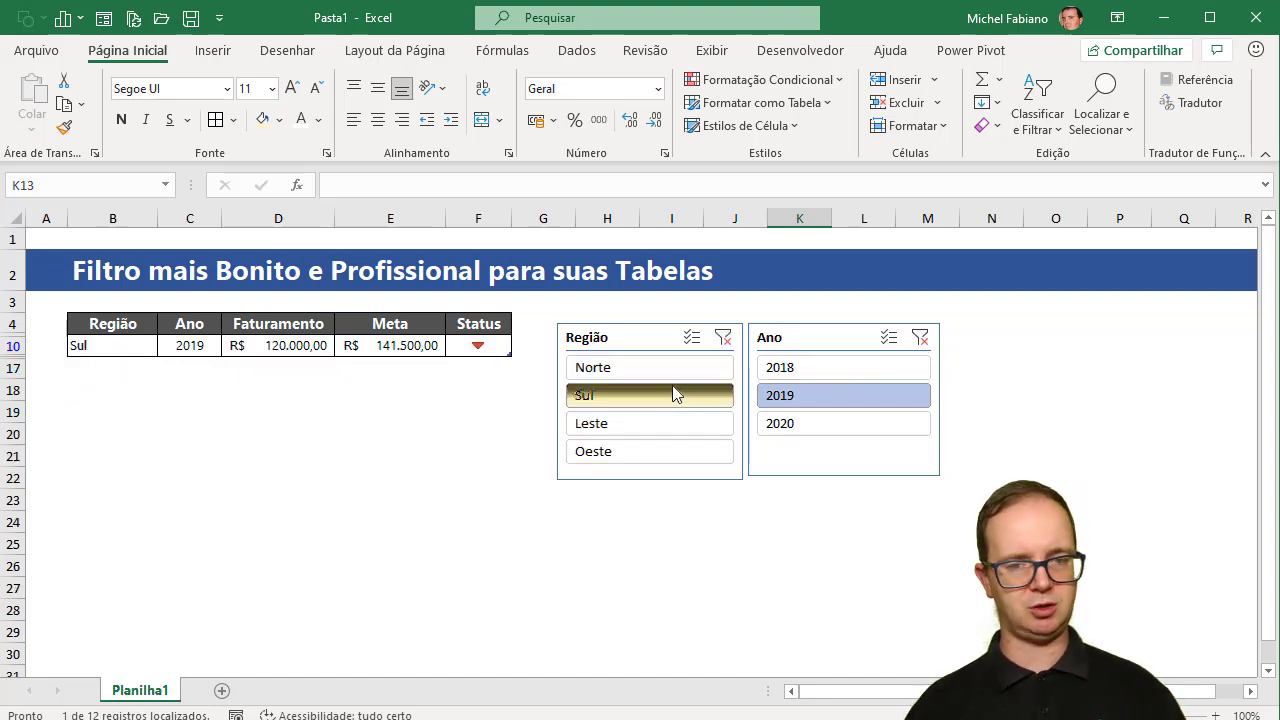
click(723, 338)
click(920, 340)
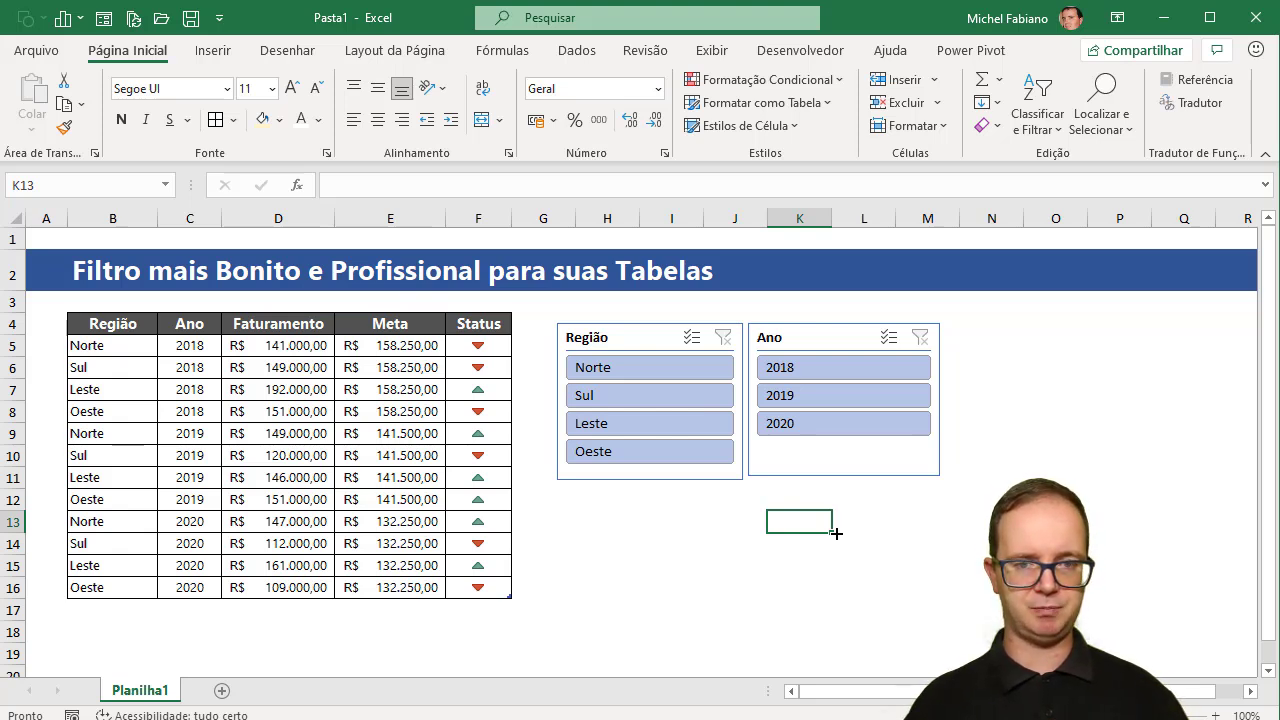
click(680, 400)
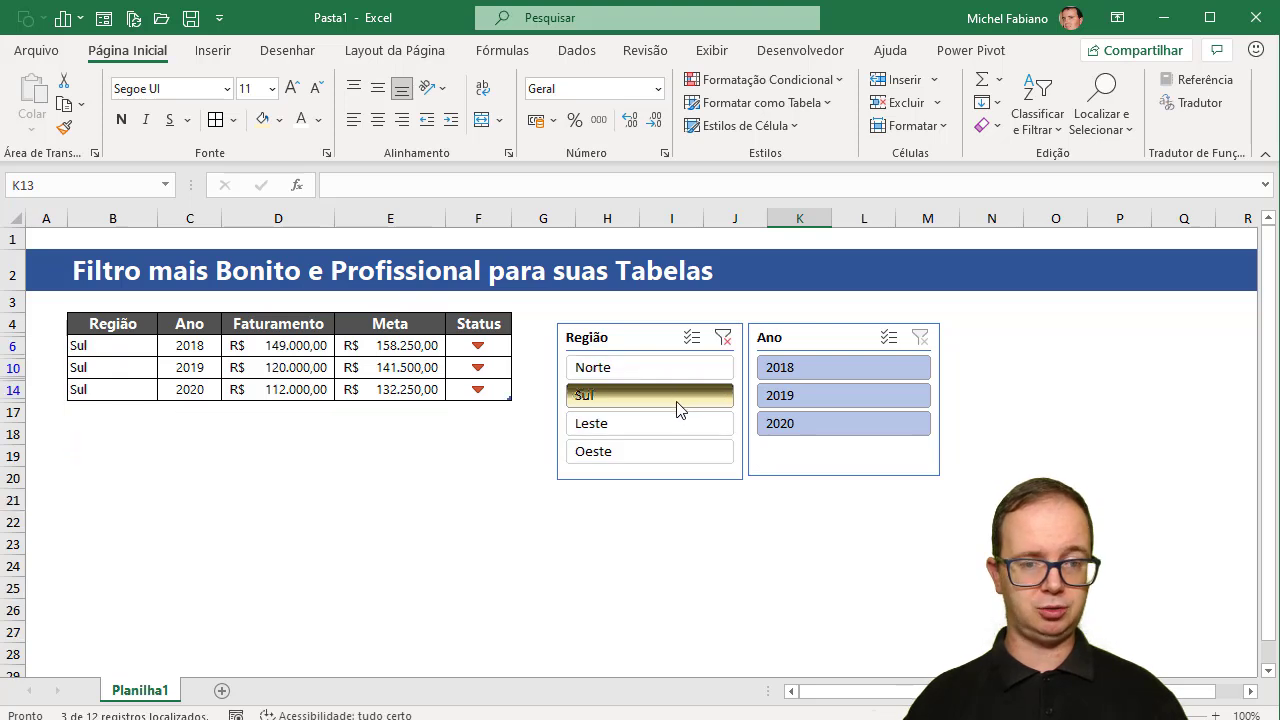
click(669, 420)
click(724, 339)
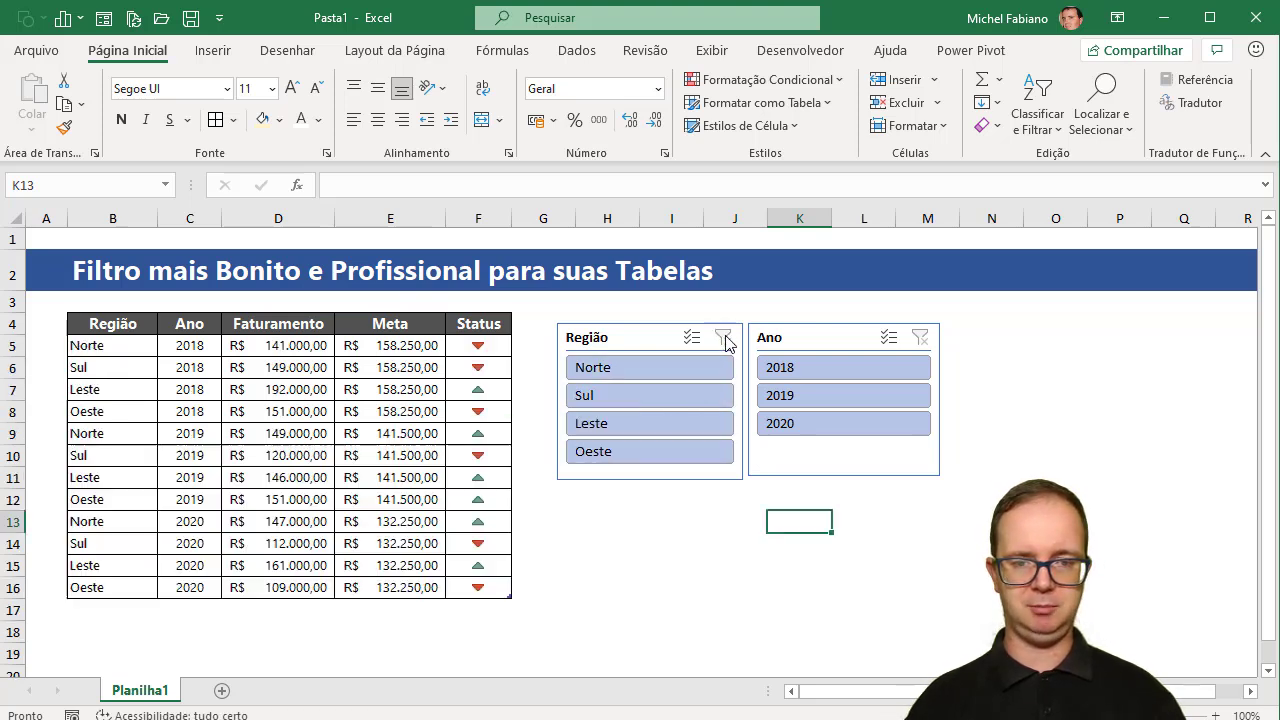
click(808, 367)
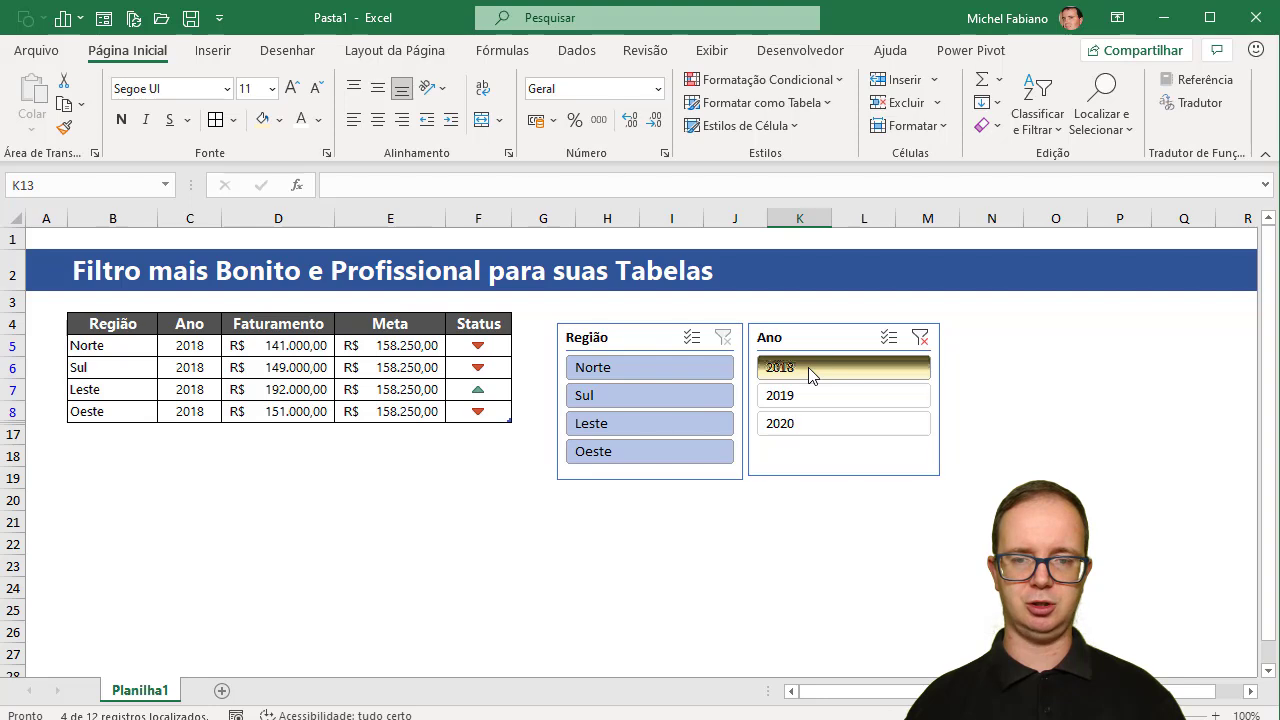
click(920, 337)
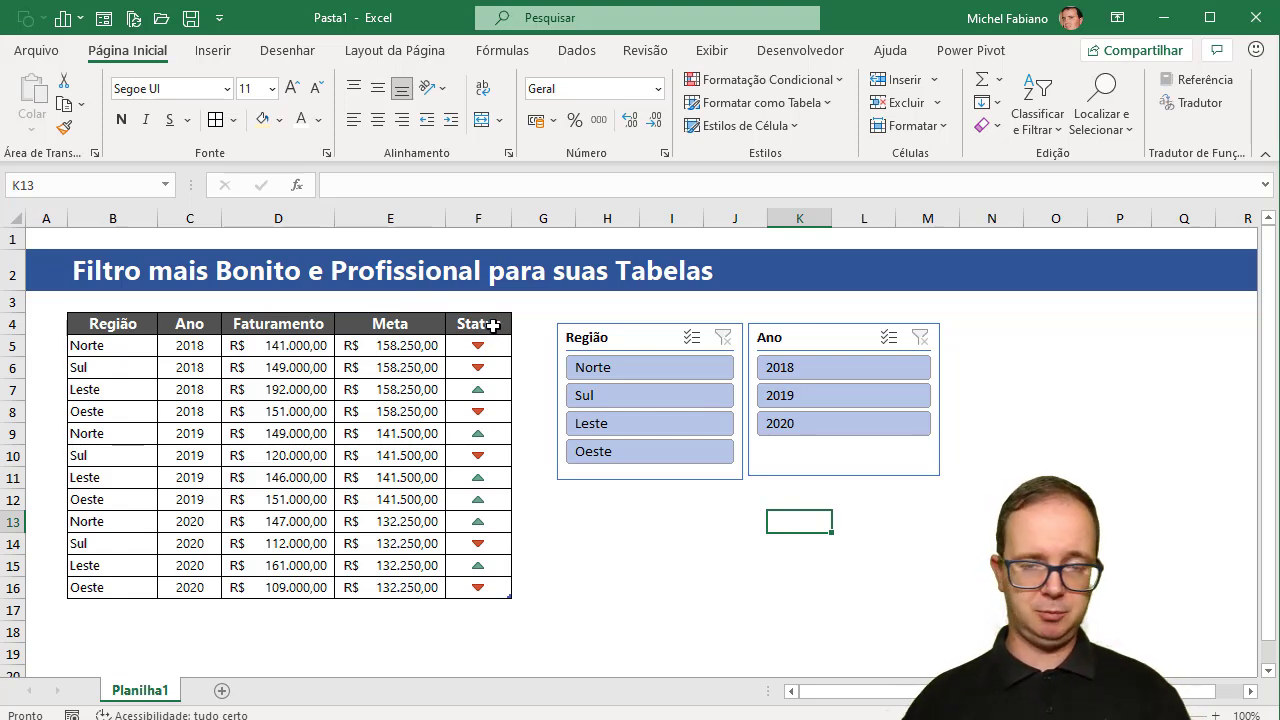
click(649, 339)
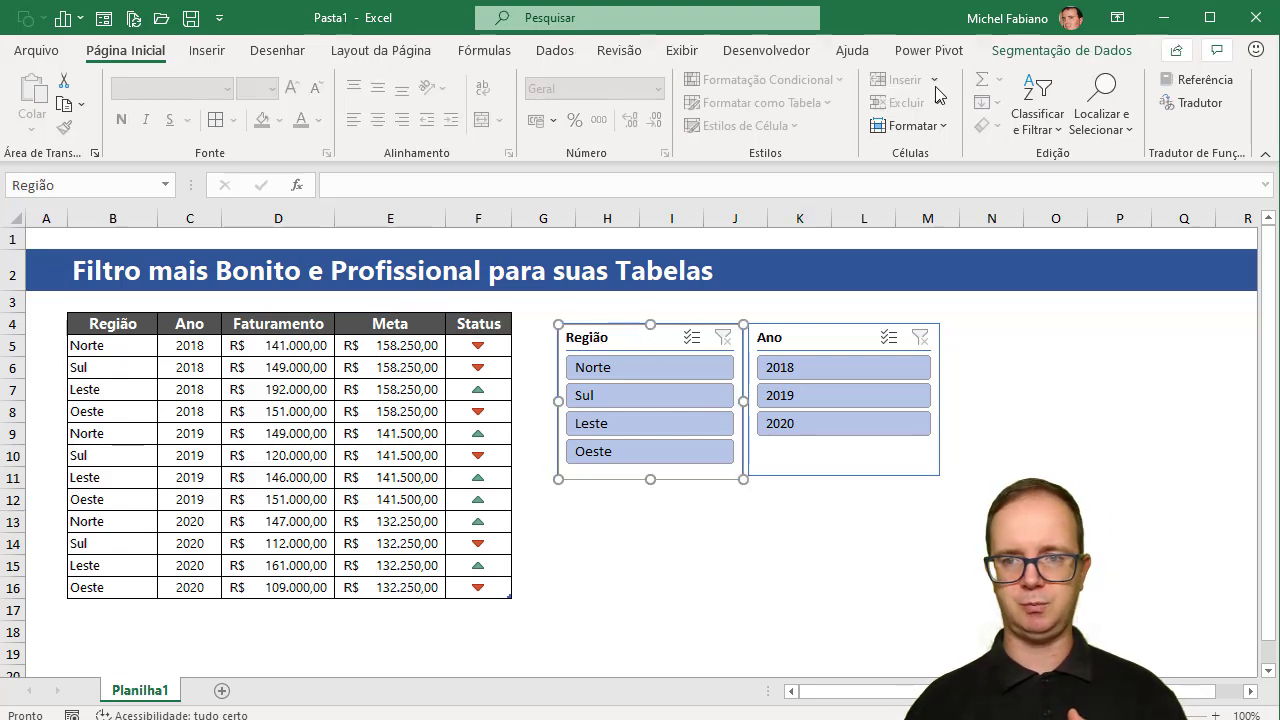
Apply the dark grey Escura slicer style to the Região slicer.
click(1034, 55)
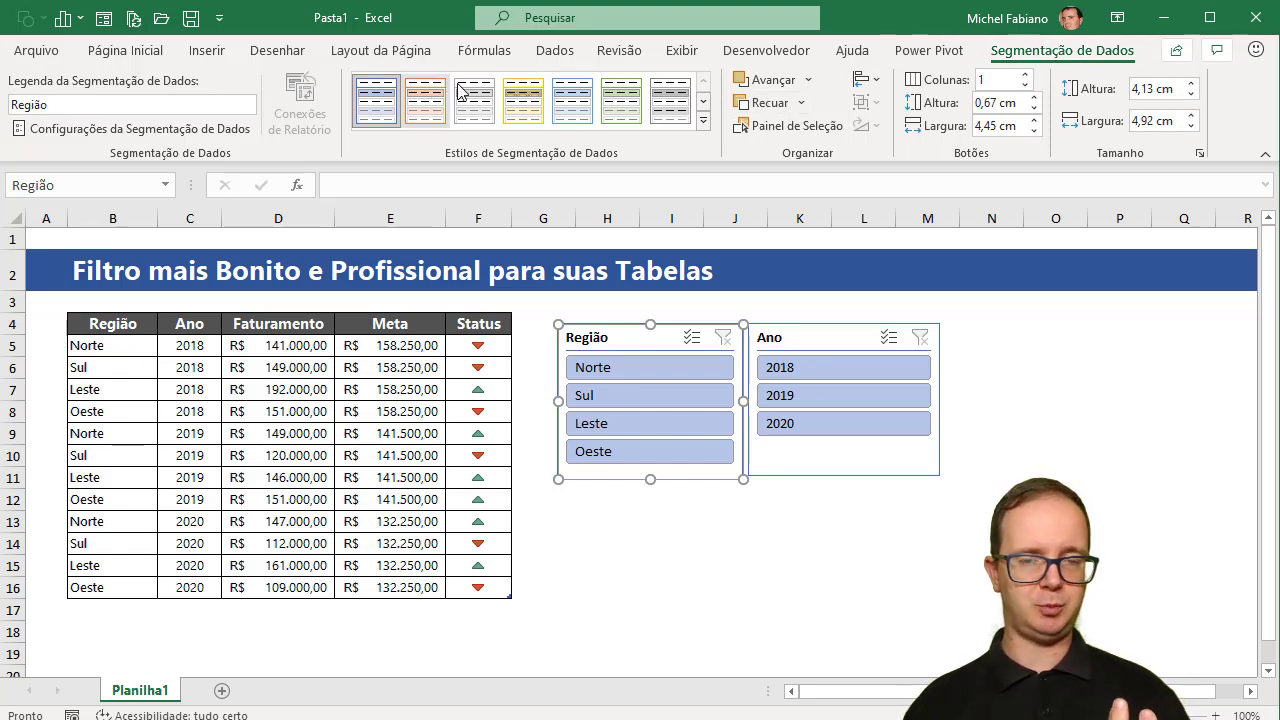
click(701, 121)
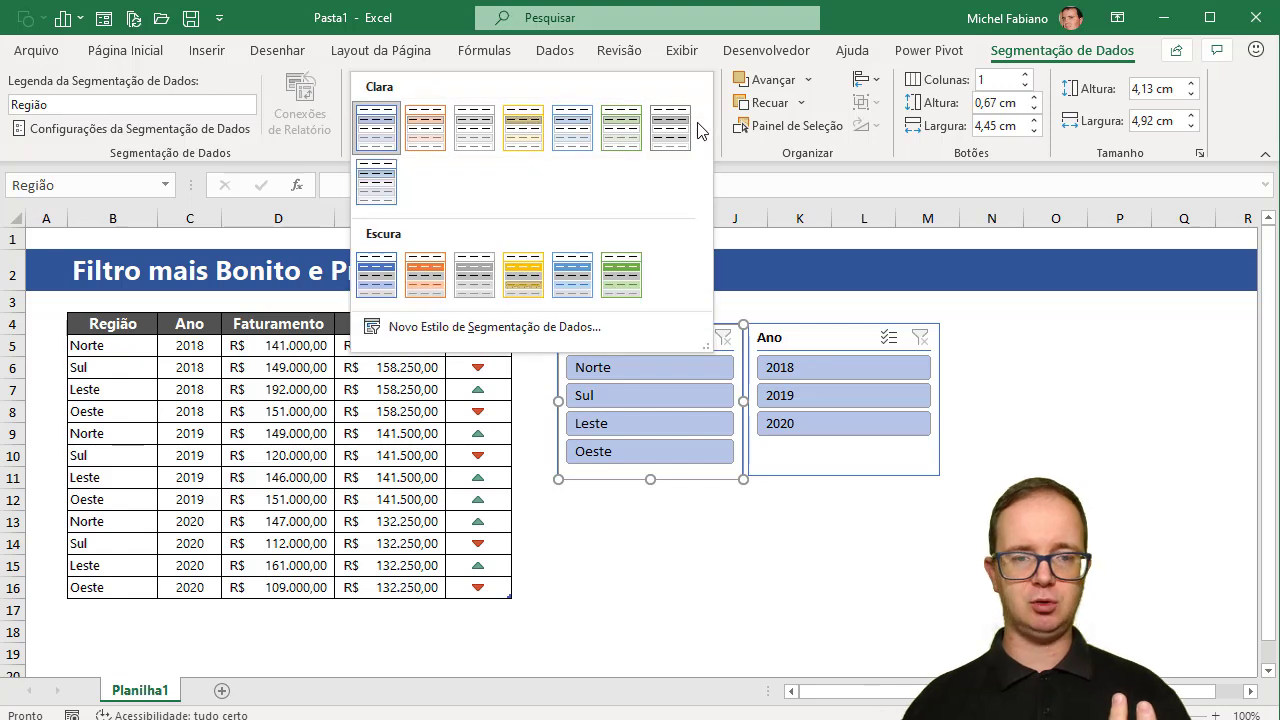
click(478, 275)
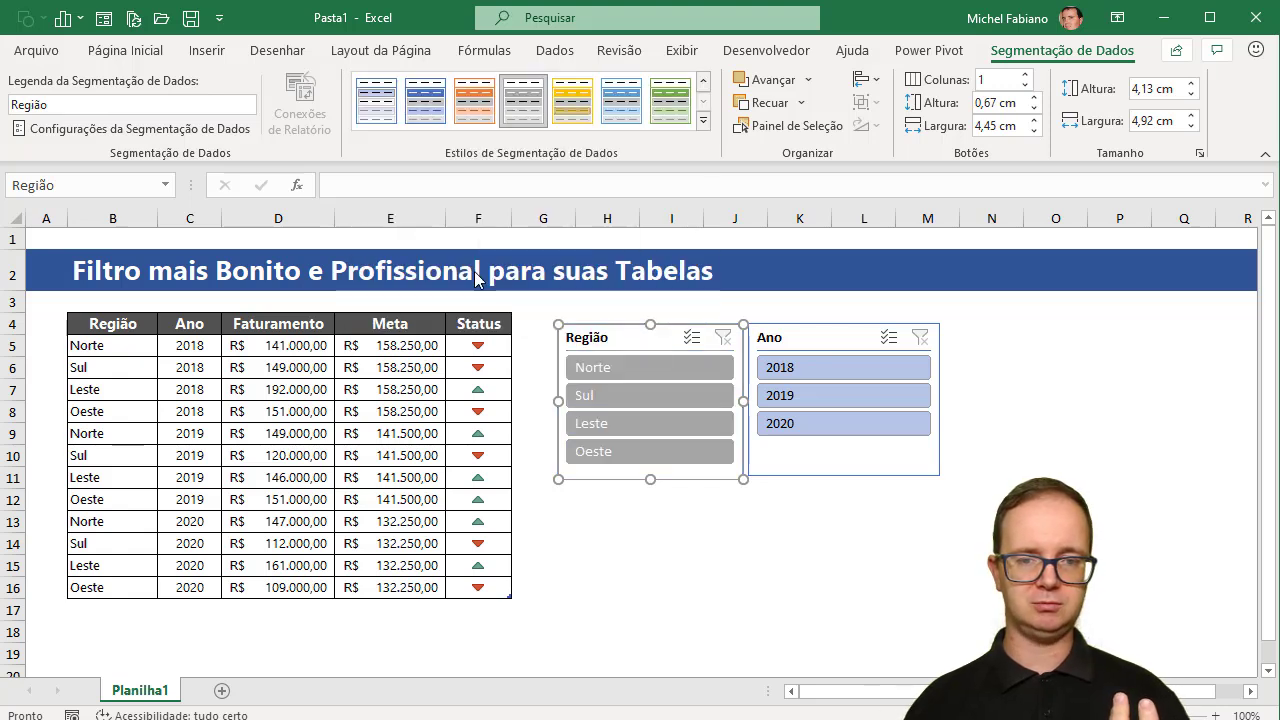
Give the Ano slicer the same dark grey Escura style.
click(837, 337)
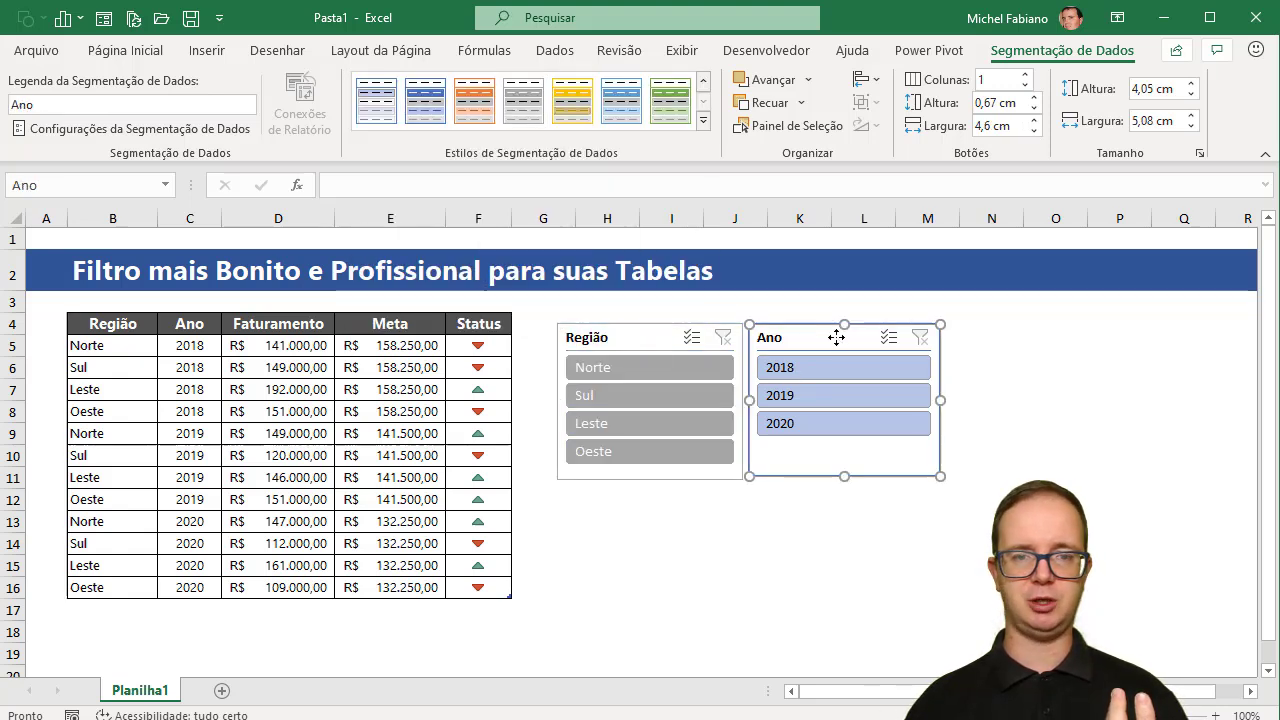
click(520, 100)
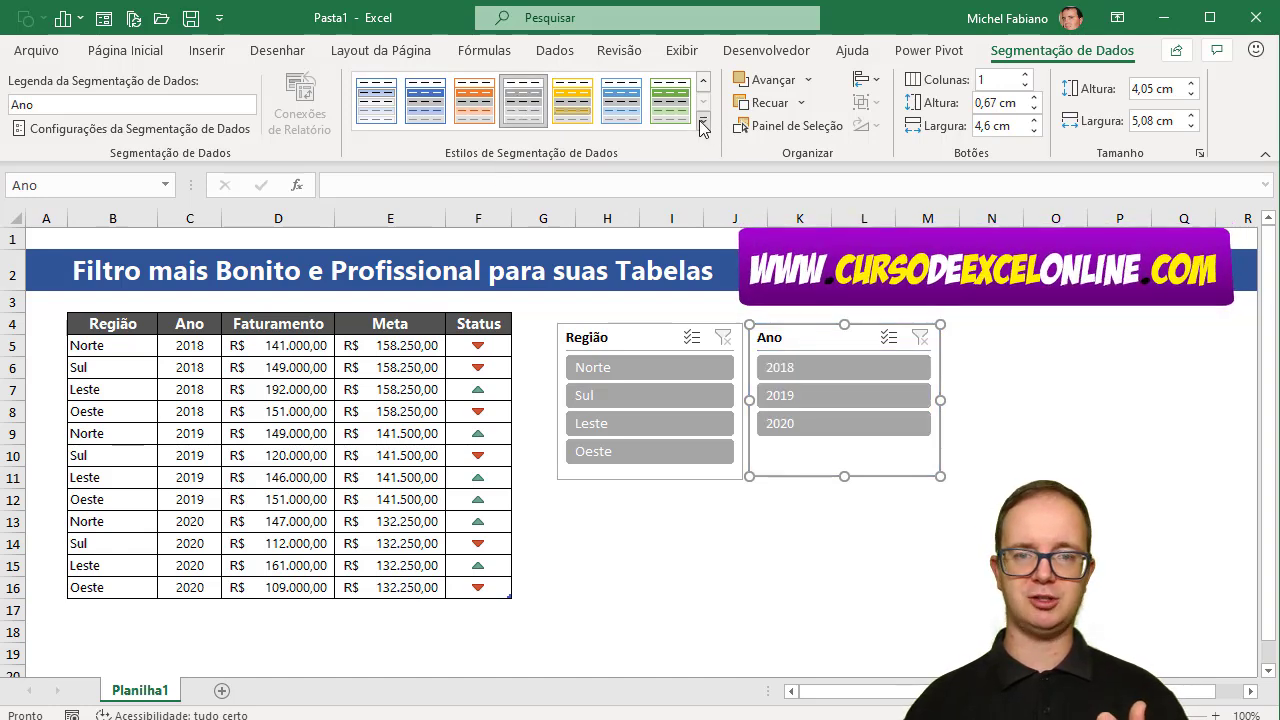
click(612, 108)
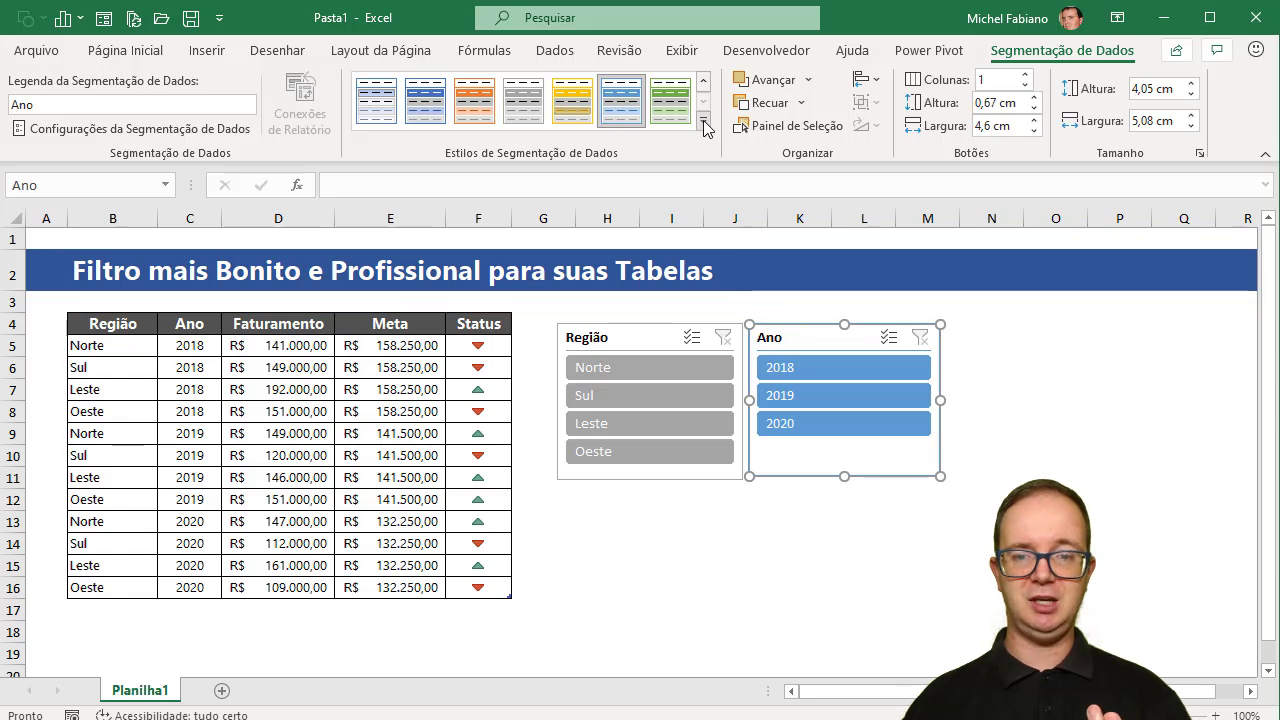
click(703, 120)
click(482, 268)
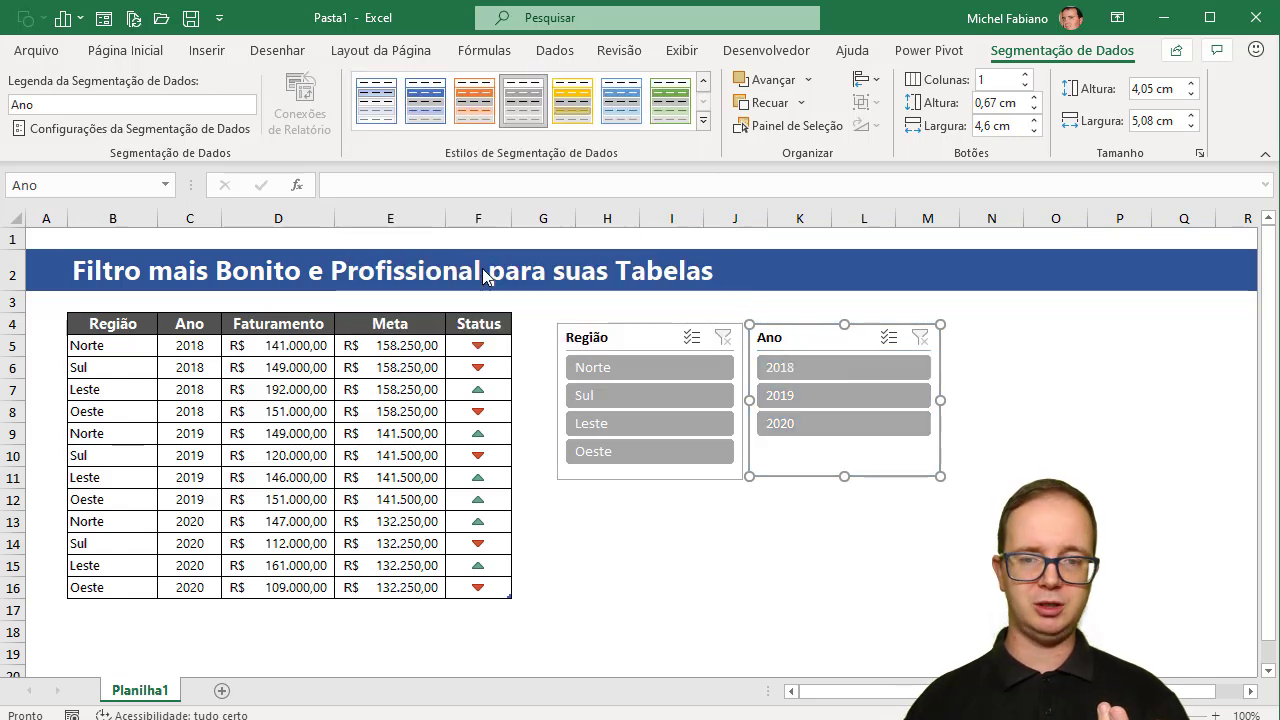
click(620, 342)
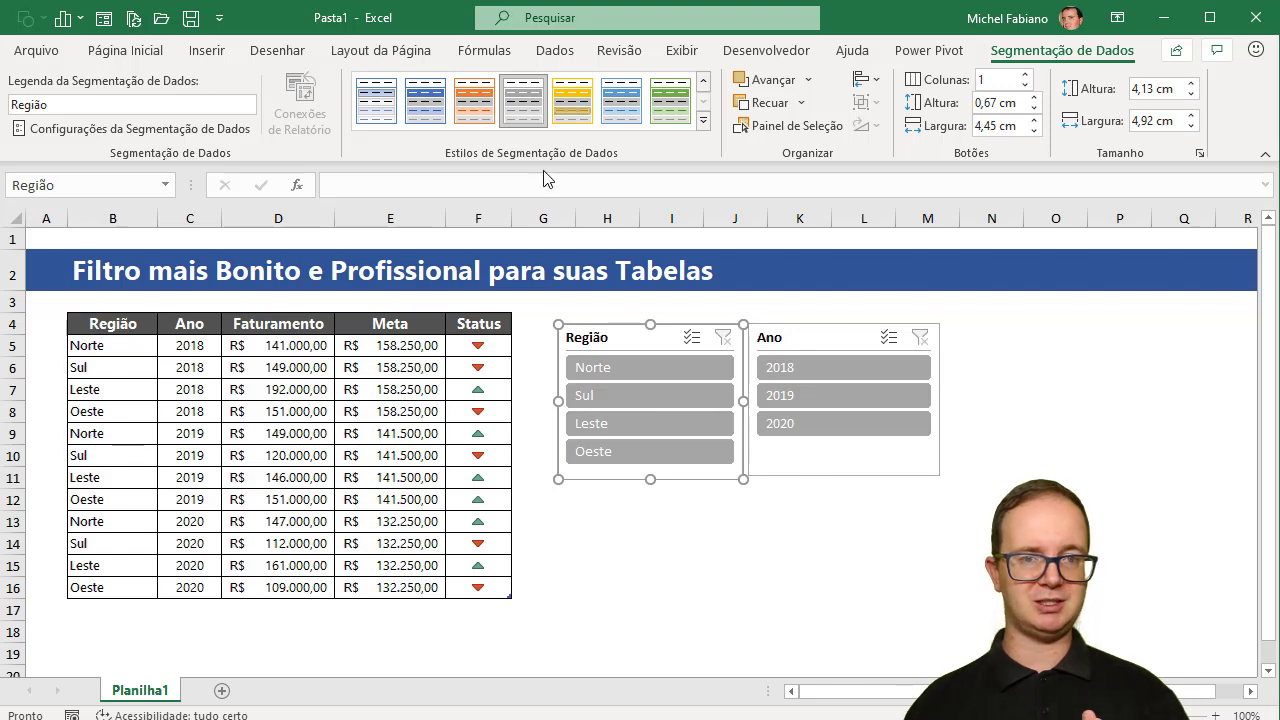
Duplicate the dark grey slicer style and format its Segmentação de Dados Inteira element.
right_click(522, 110)
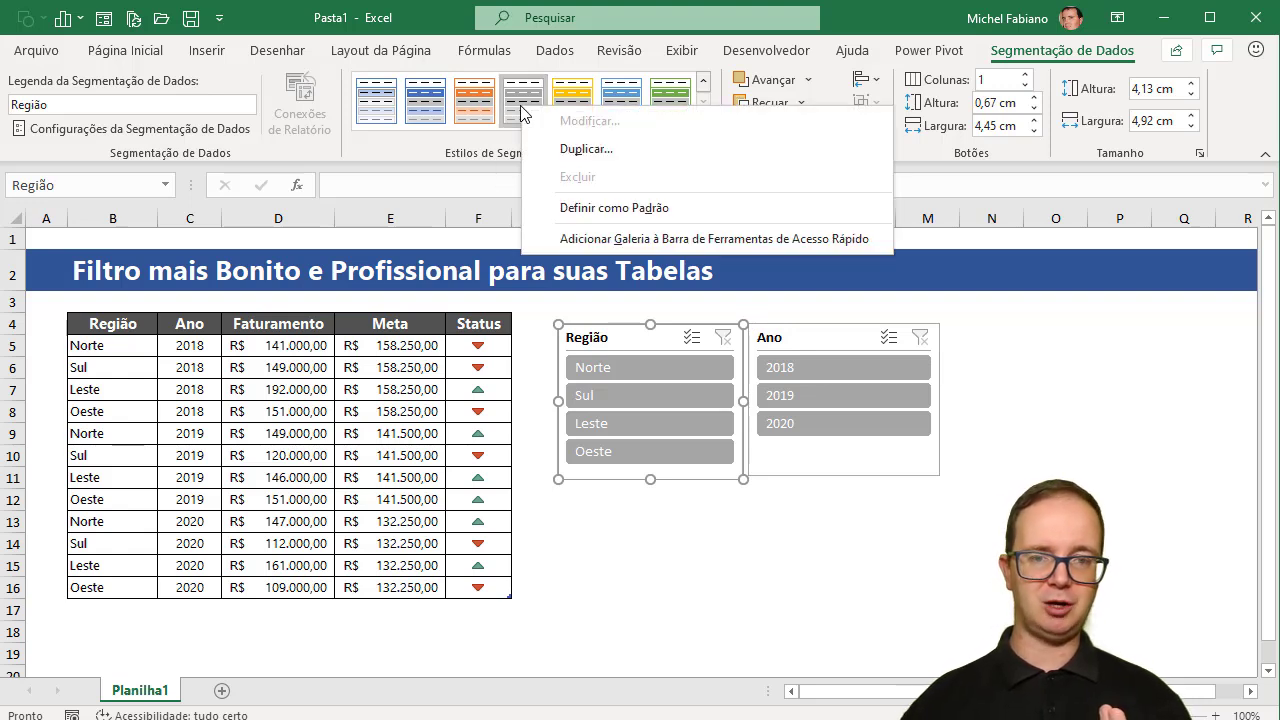
click(570, 148)
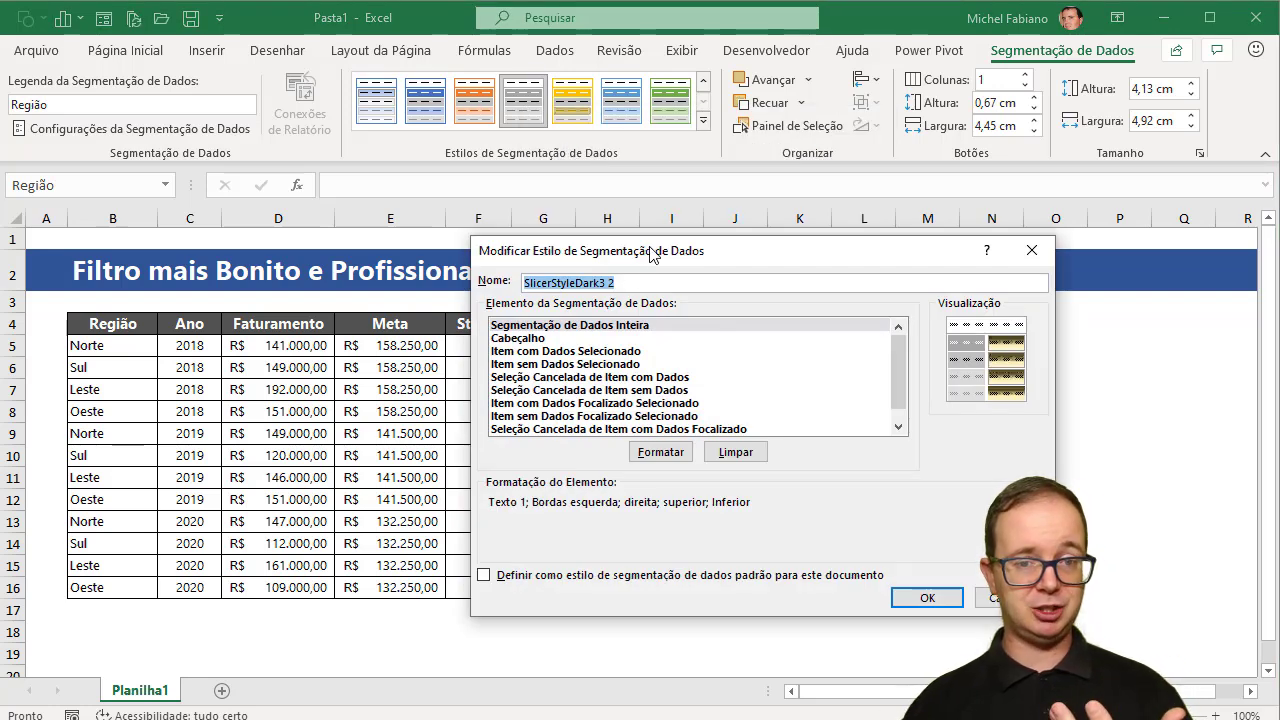
drag(652, 253, 477, 184)
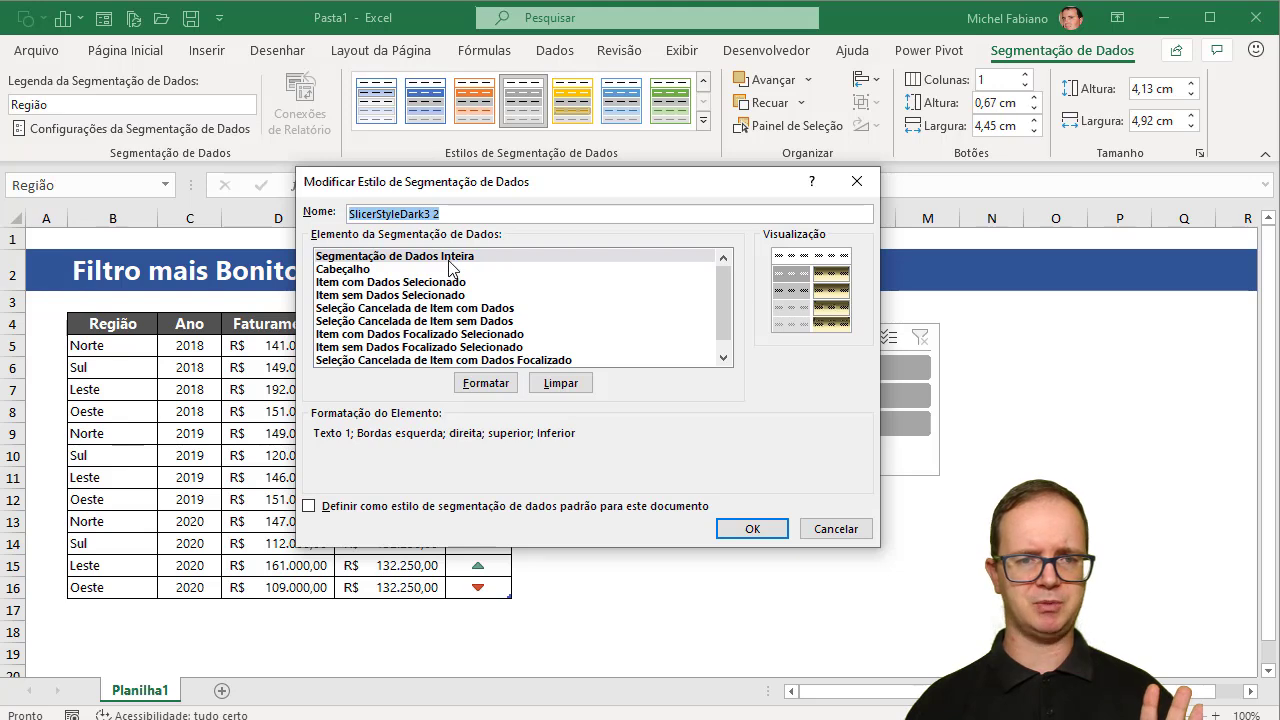
click(449, 260)
click(487, 383)
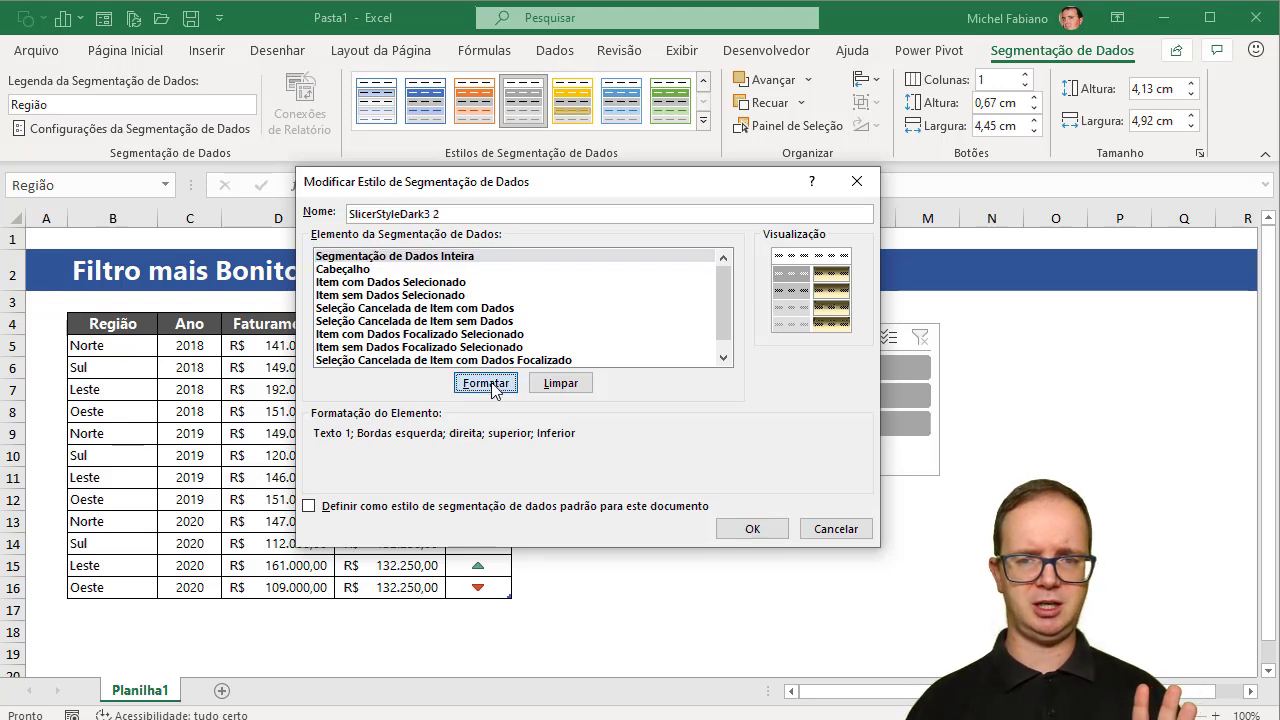
Give the whole slicer a black fill and white font colour, then save the style.
click(641, 210)
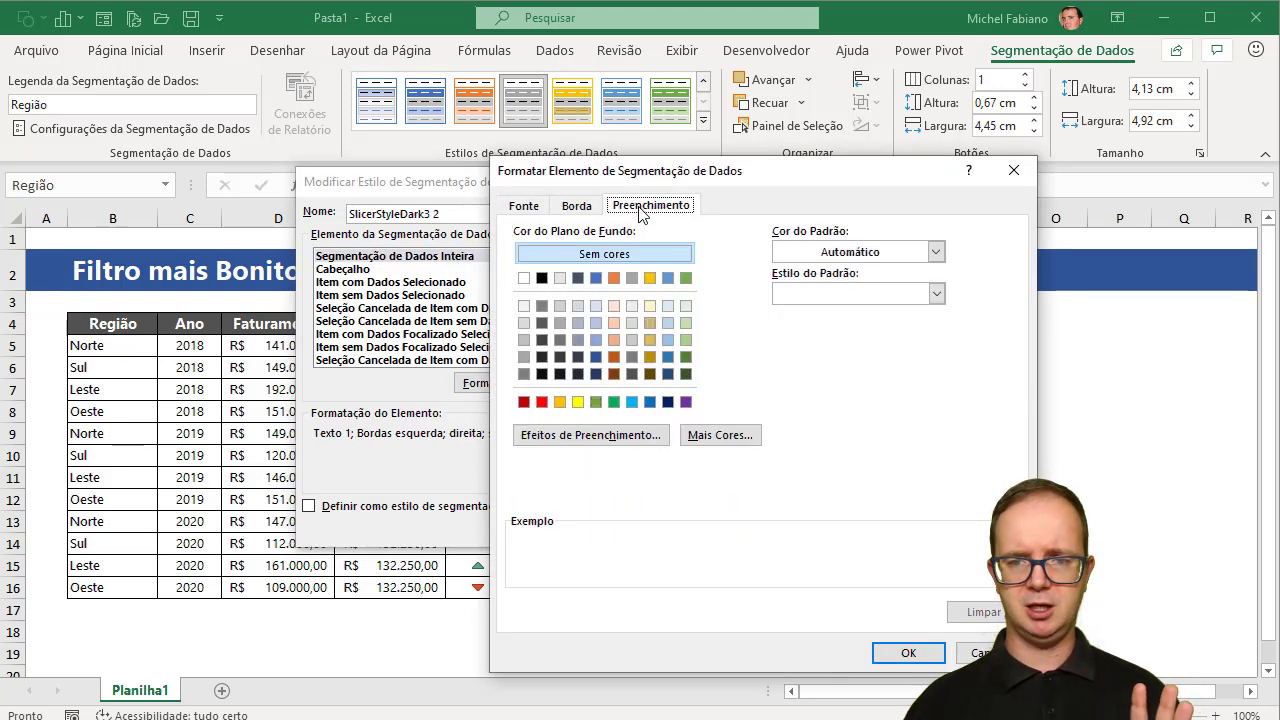
click(577, 206)
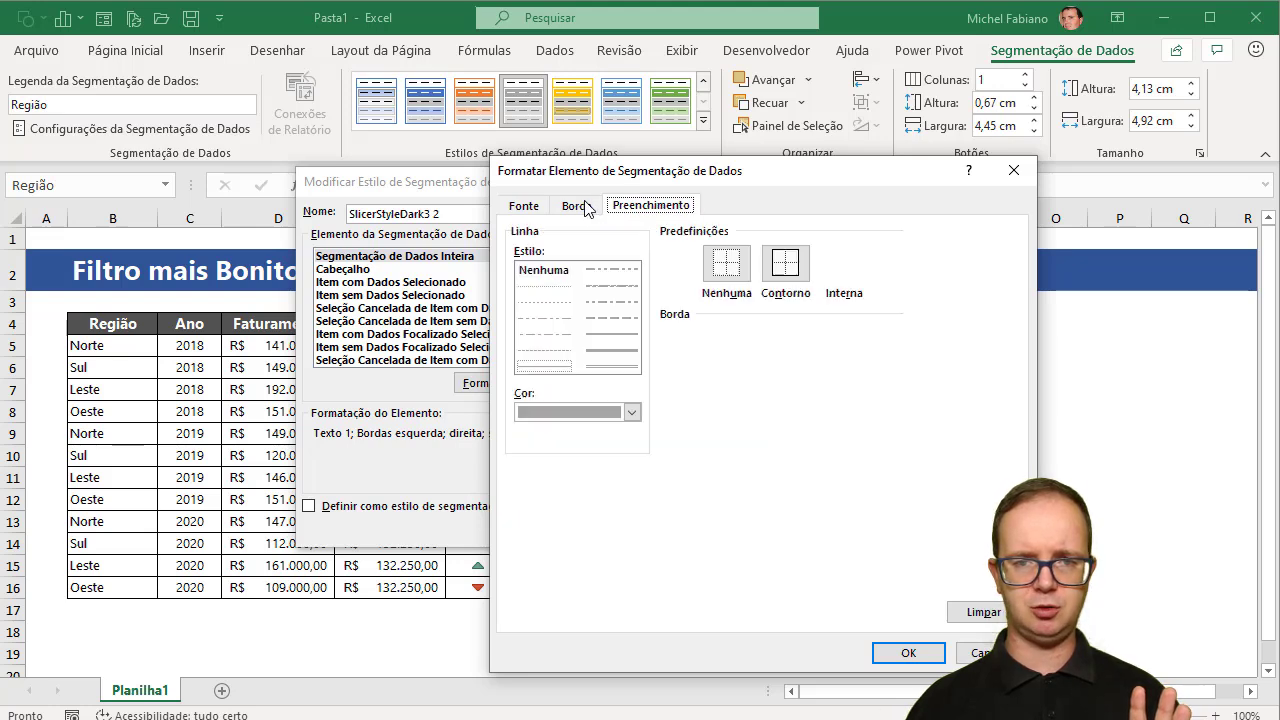
click(532, 207)
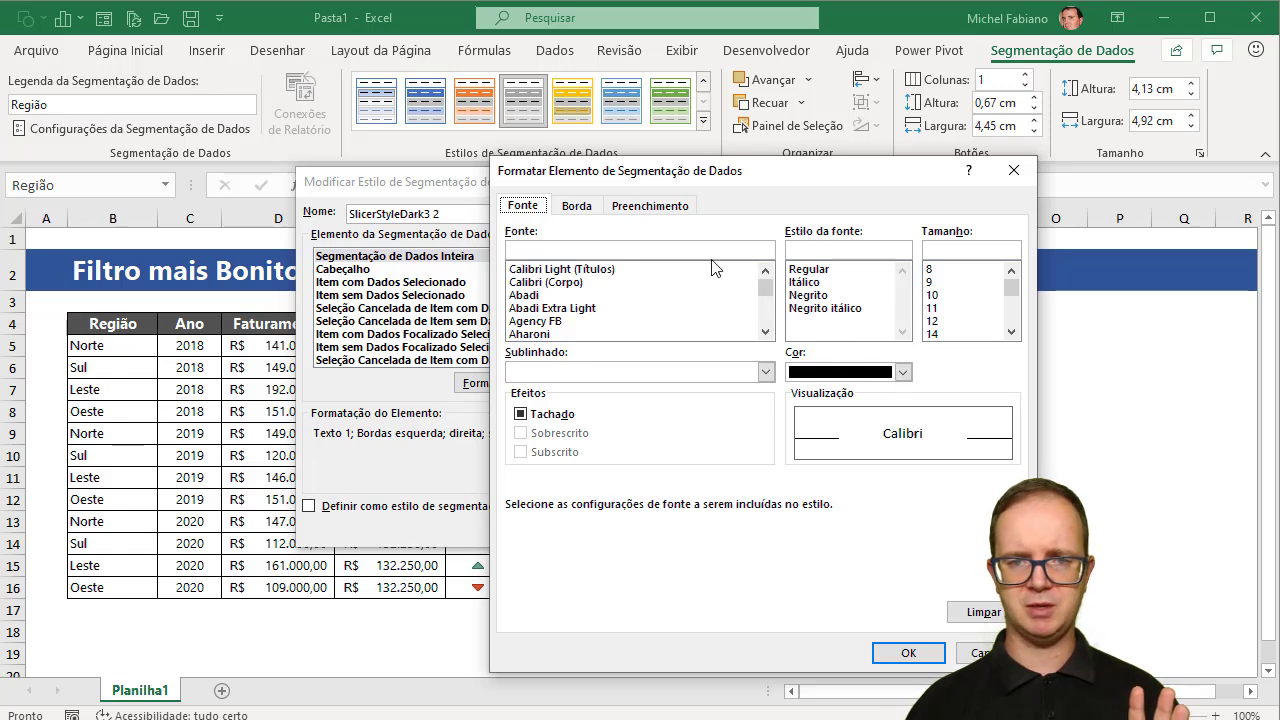
click(671, 208)
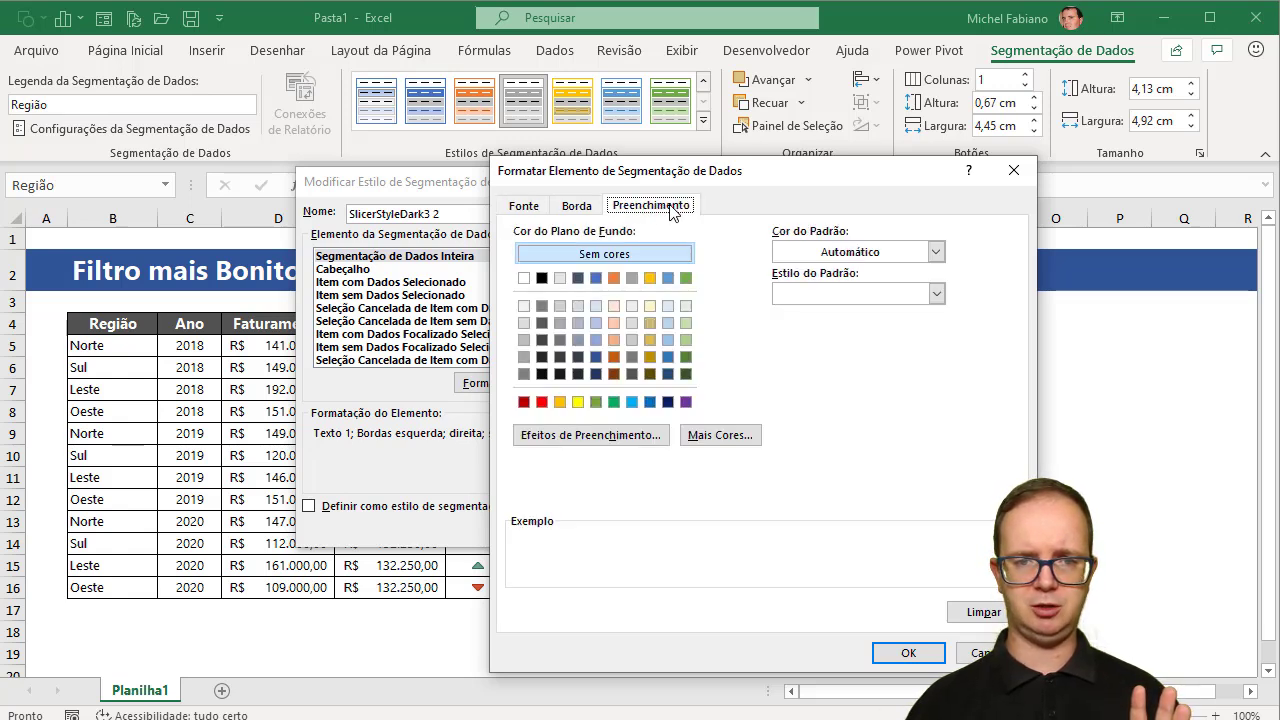
click(540, 278)
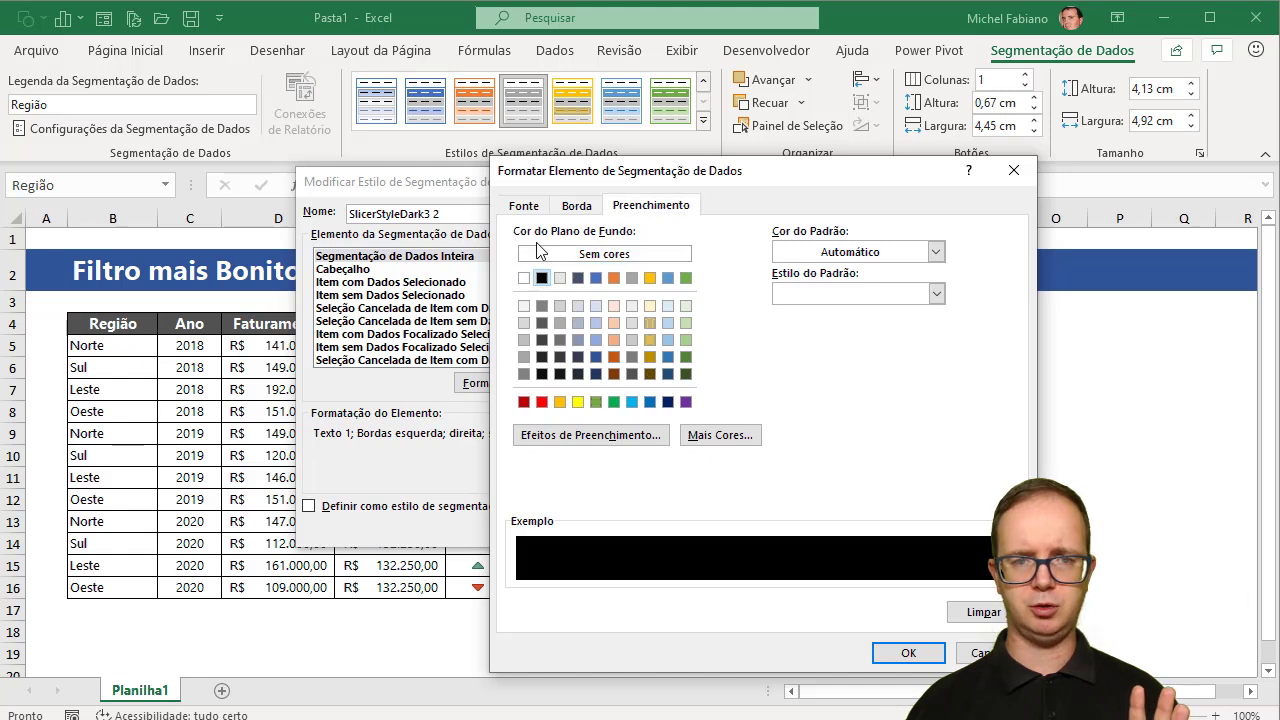
click(532, 208)
click(899, 382)
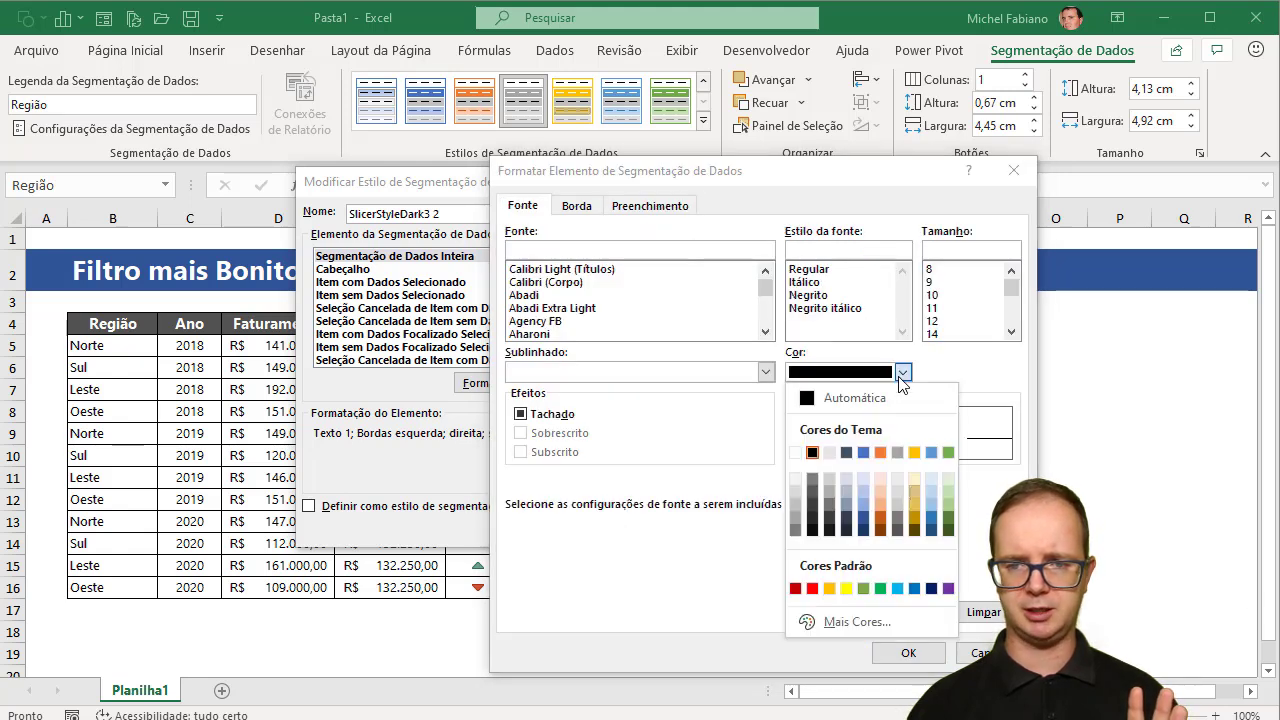
click(802, 455)
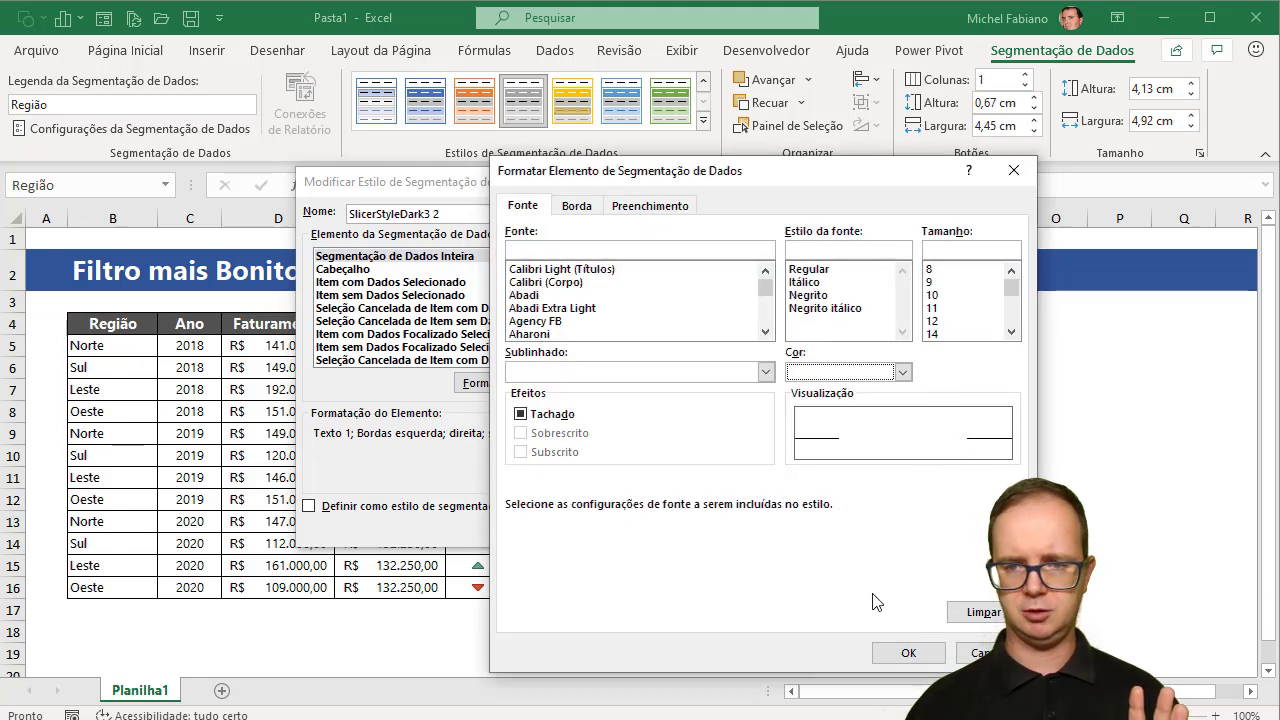
click(908, 652)
click(758, 535)
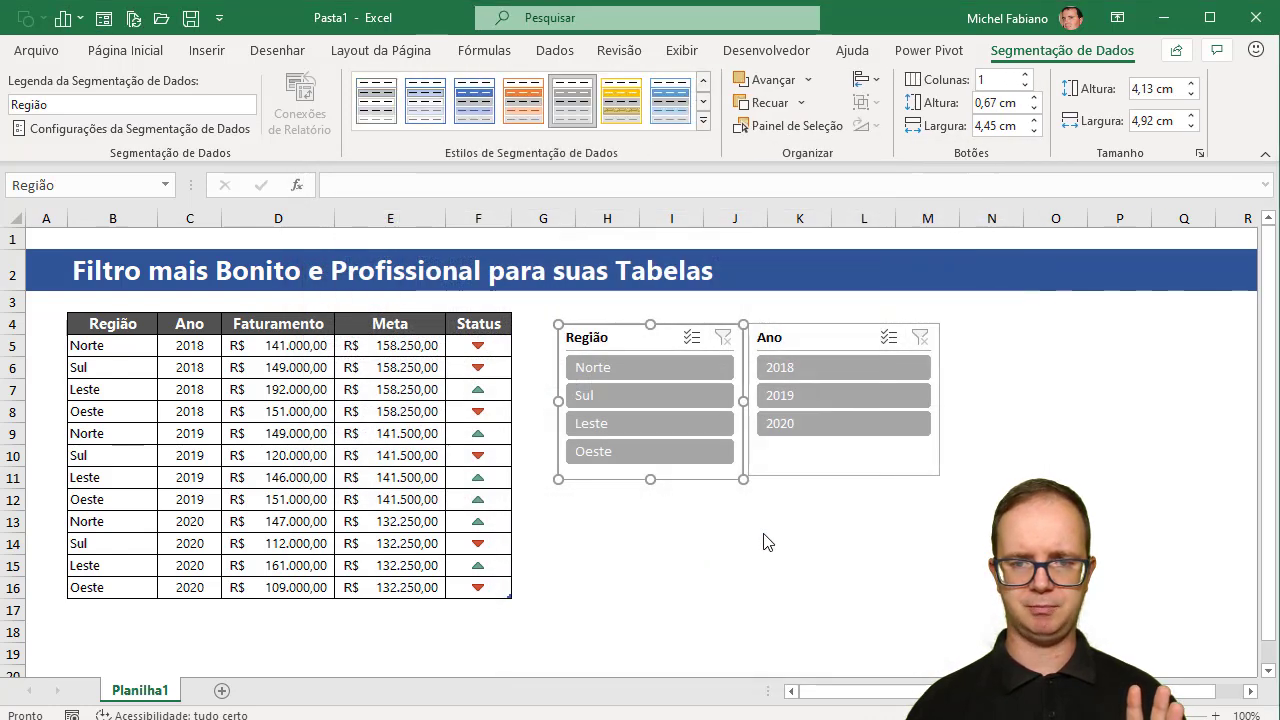
Apply the custom black slicer style to the Região slicer.
click(706, 95)
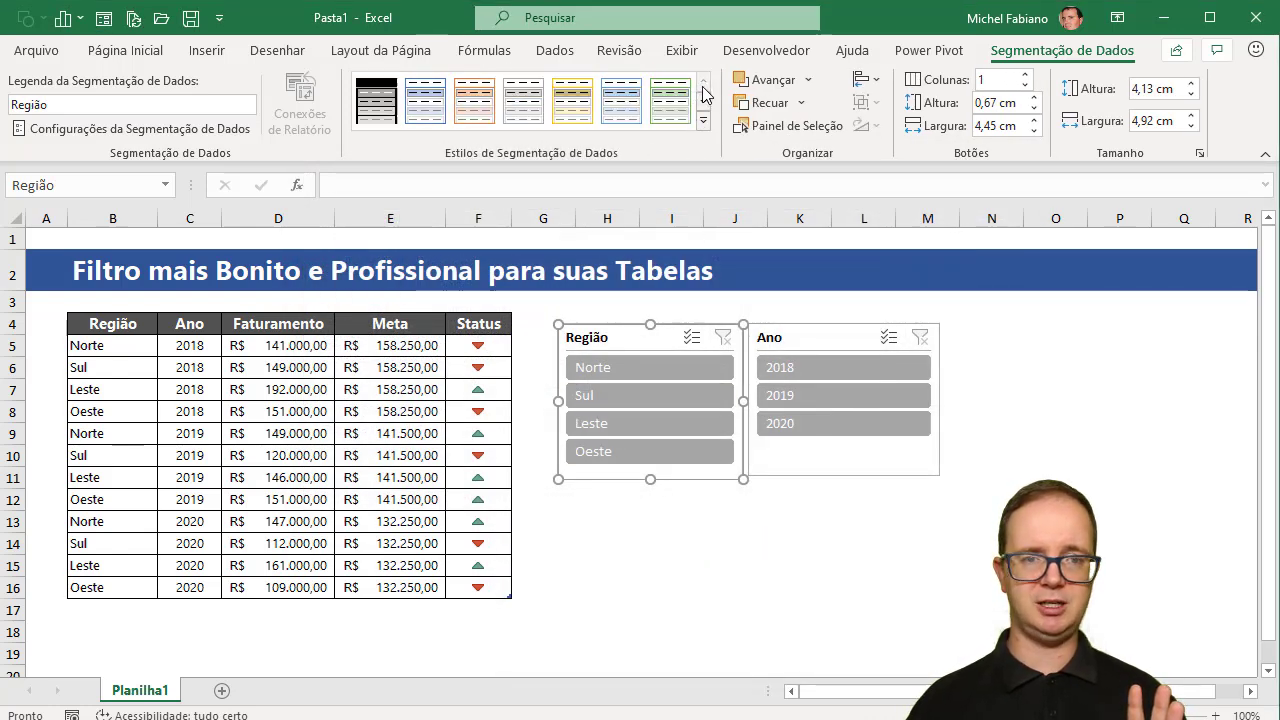
click(362, 108)
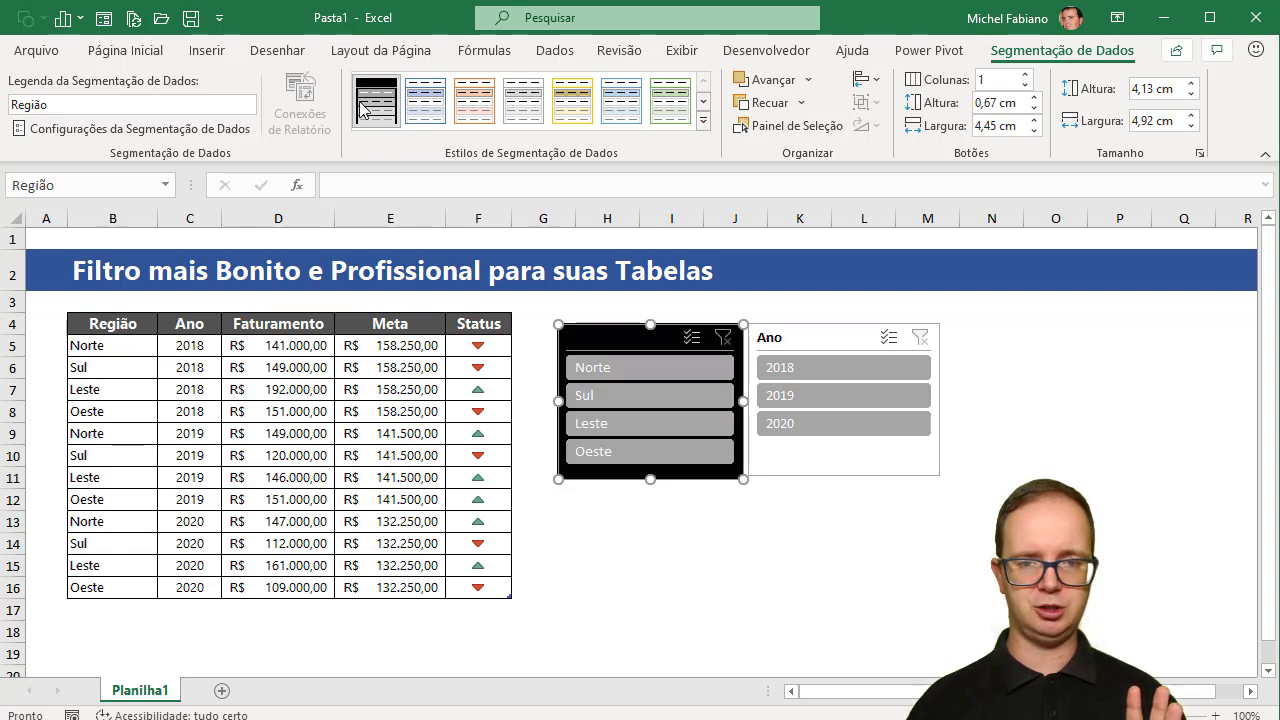
click(667, 516)
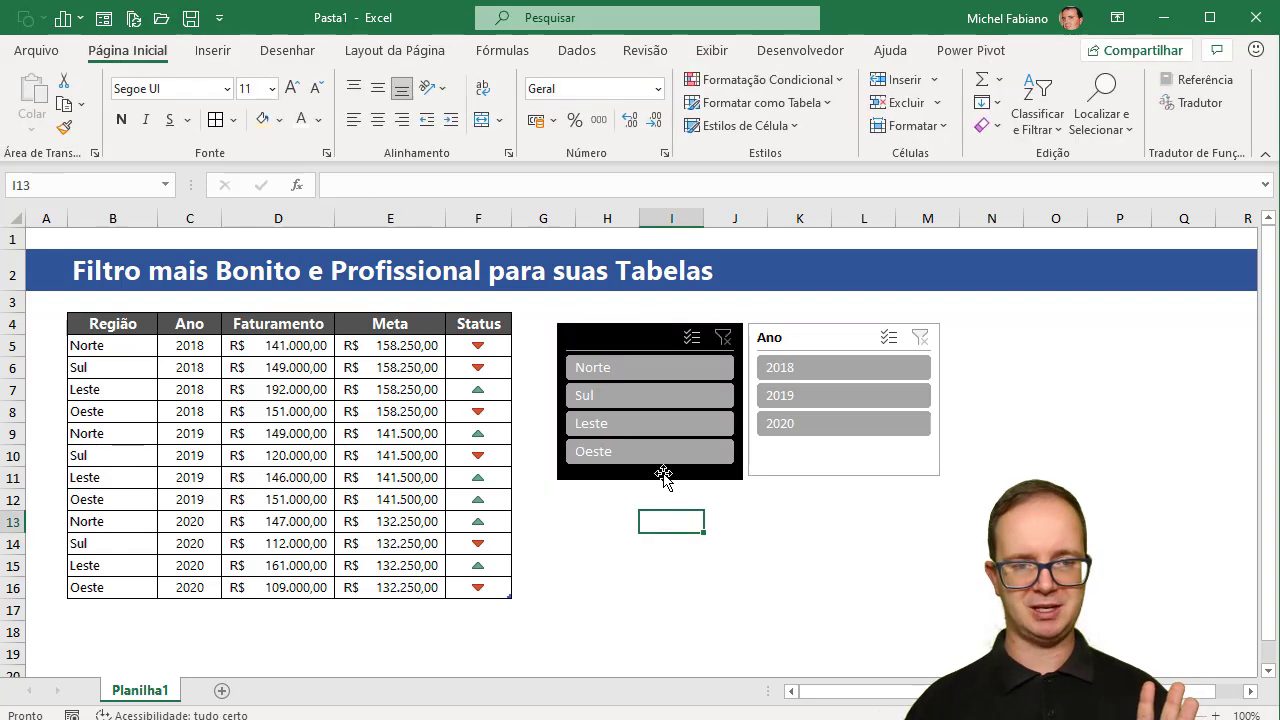
click(662, 474)
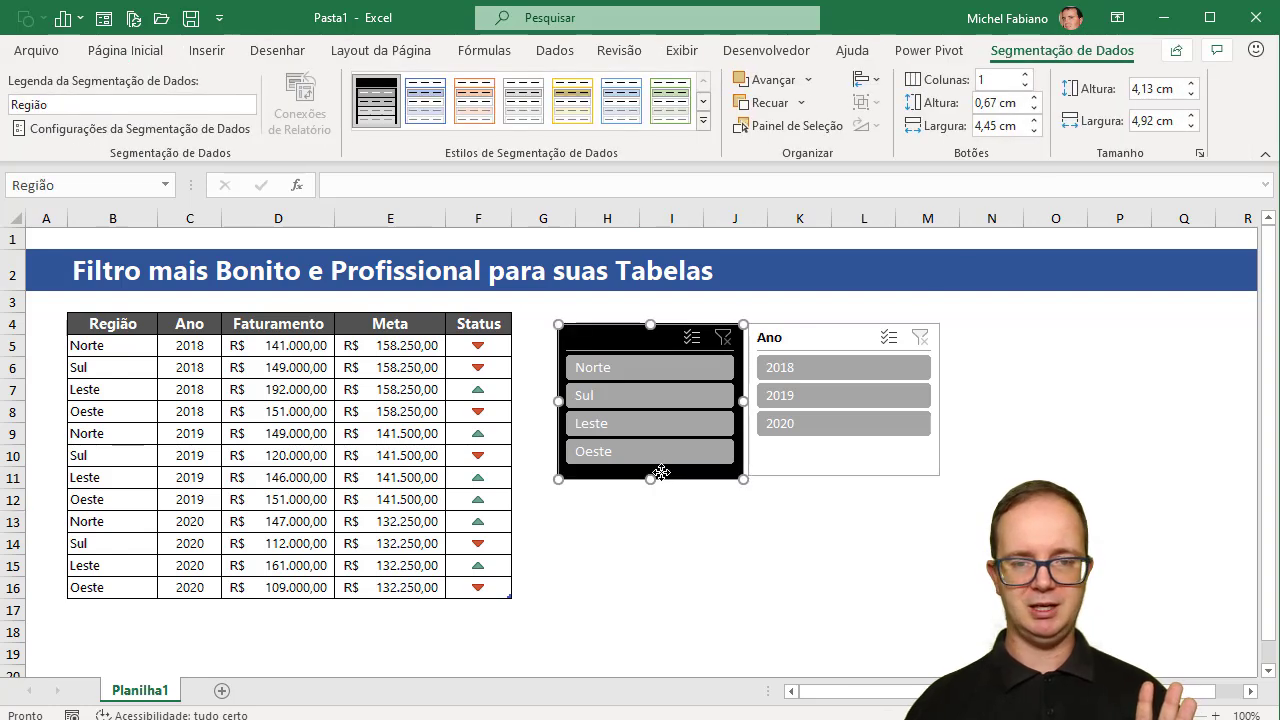
Arrange the Região slicer's region buttons in 4 columns.
click(1026, 75)
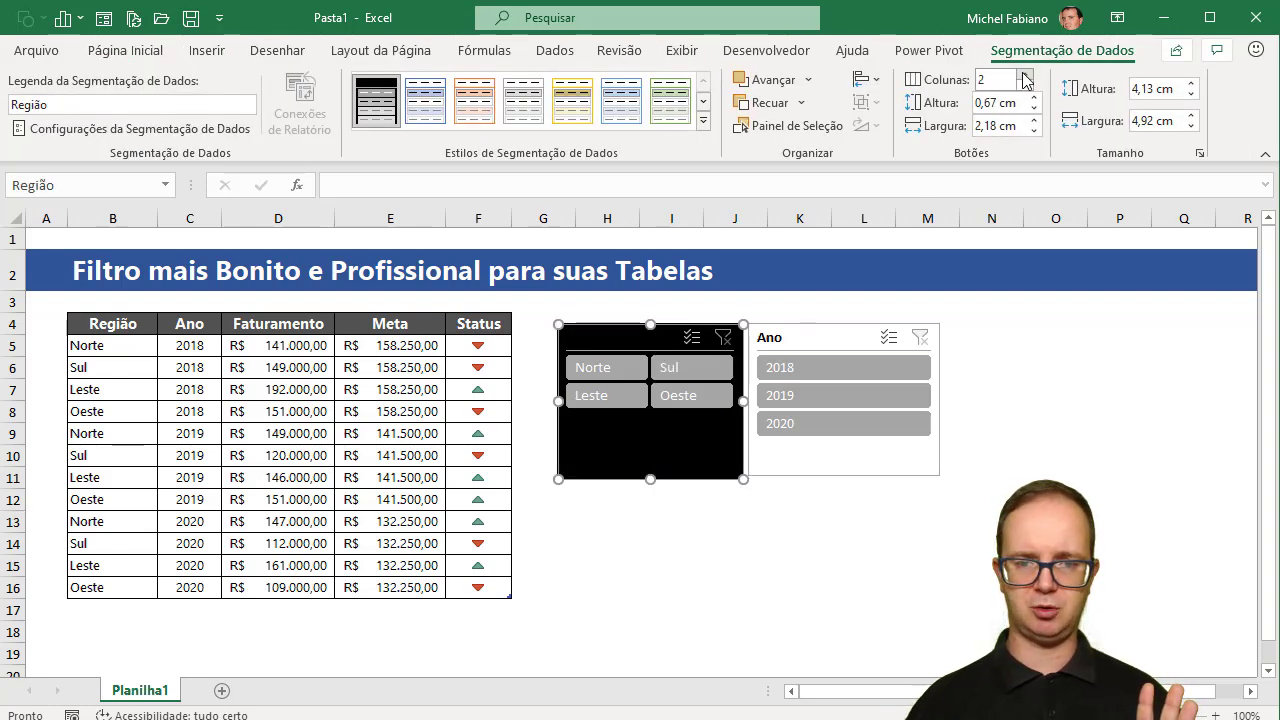
click(1026, 75)
click(1026, 75)
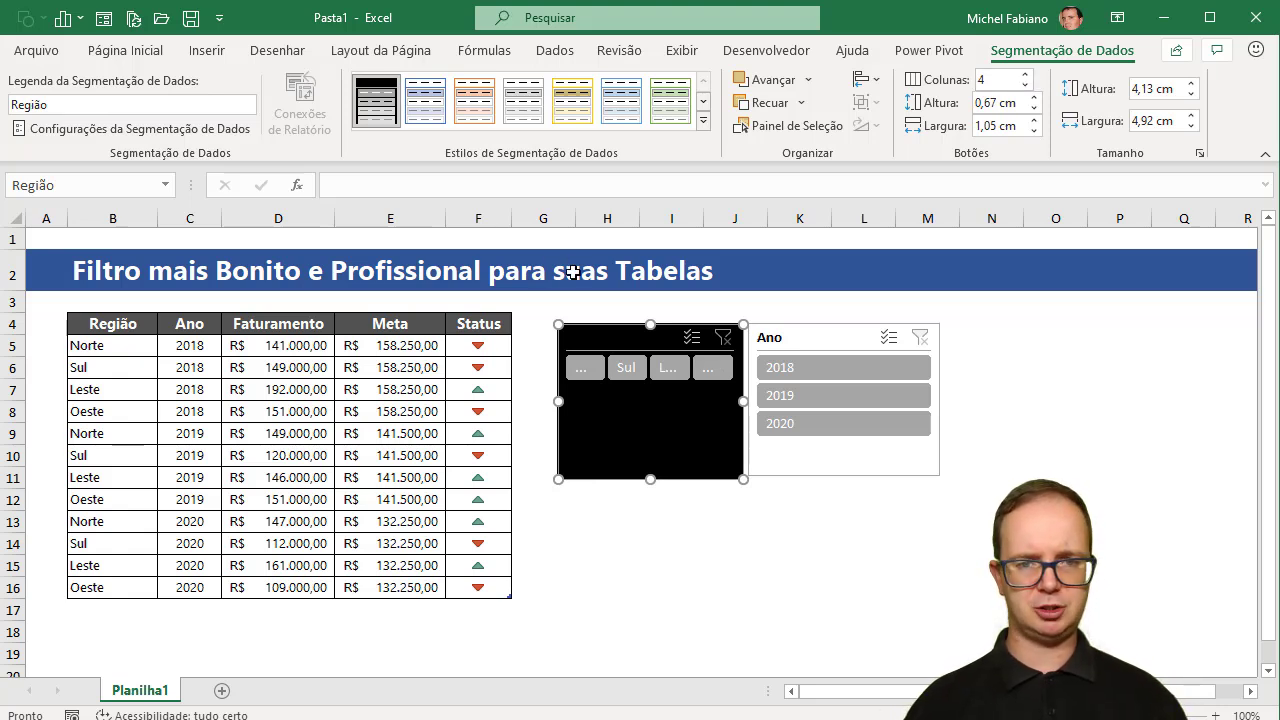
Hide the Região slicer's header and resize it to one row, 7,91 cm wide.
click(133, 130)
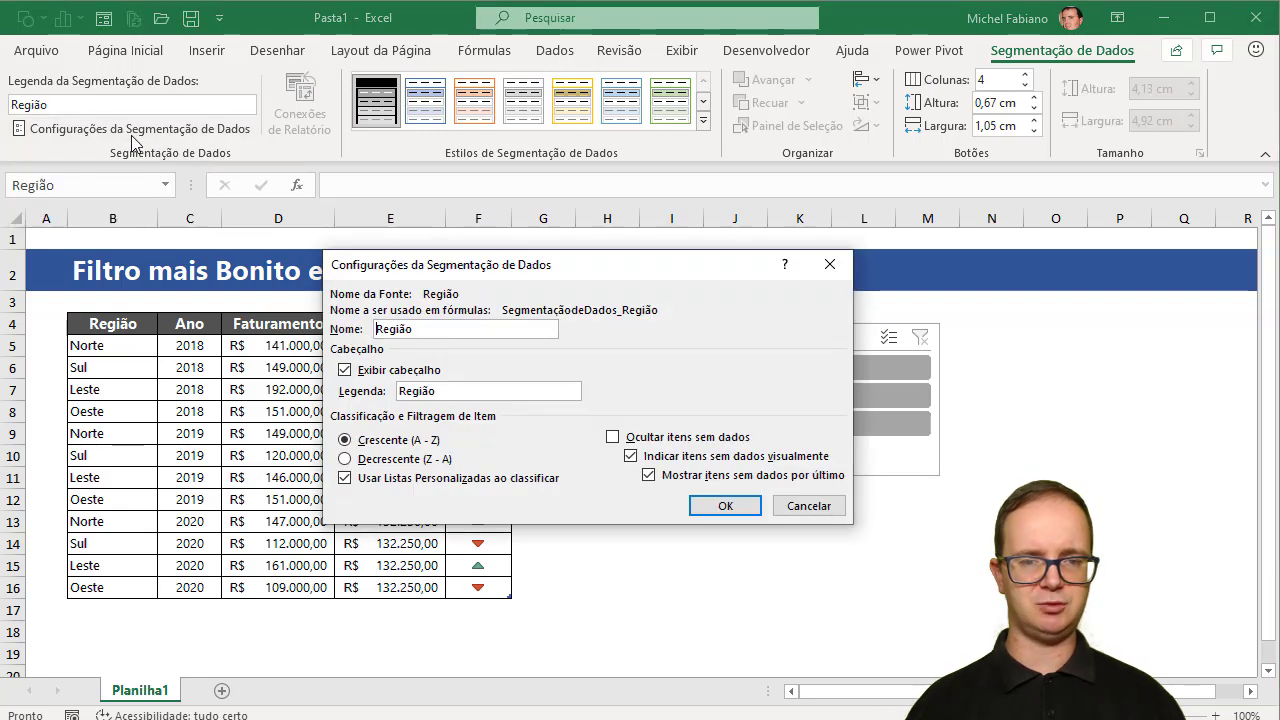
click(421, 372)
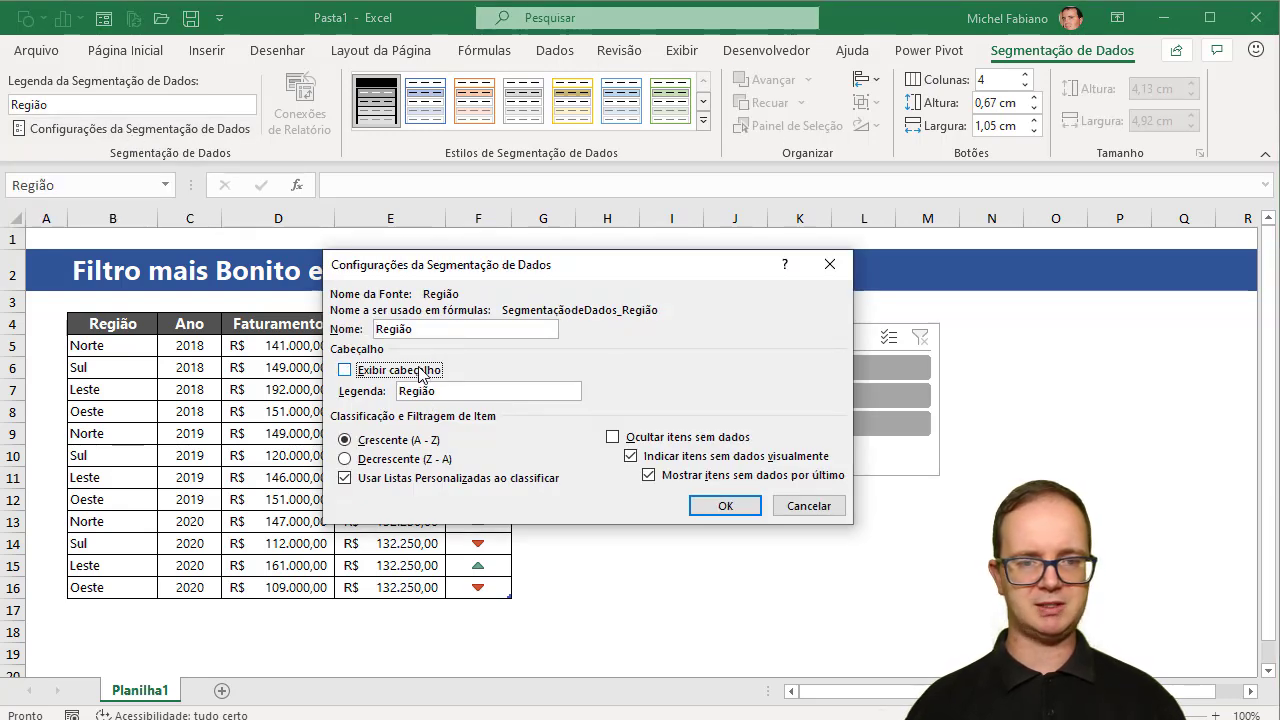
click(724, 506)
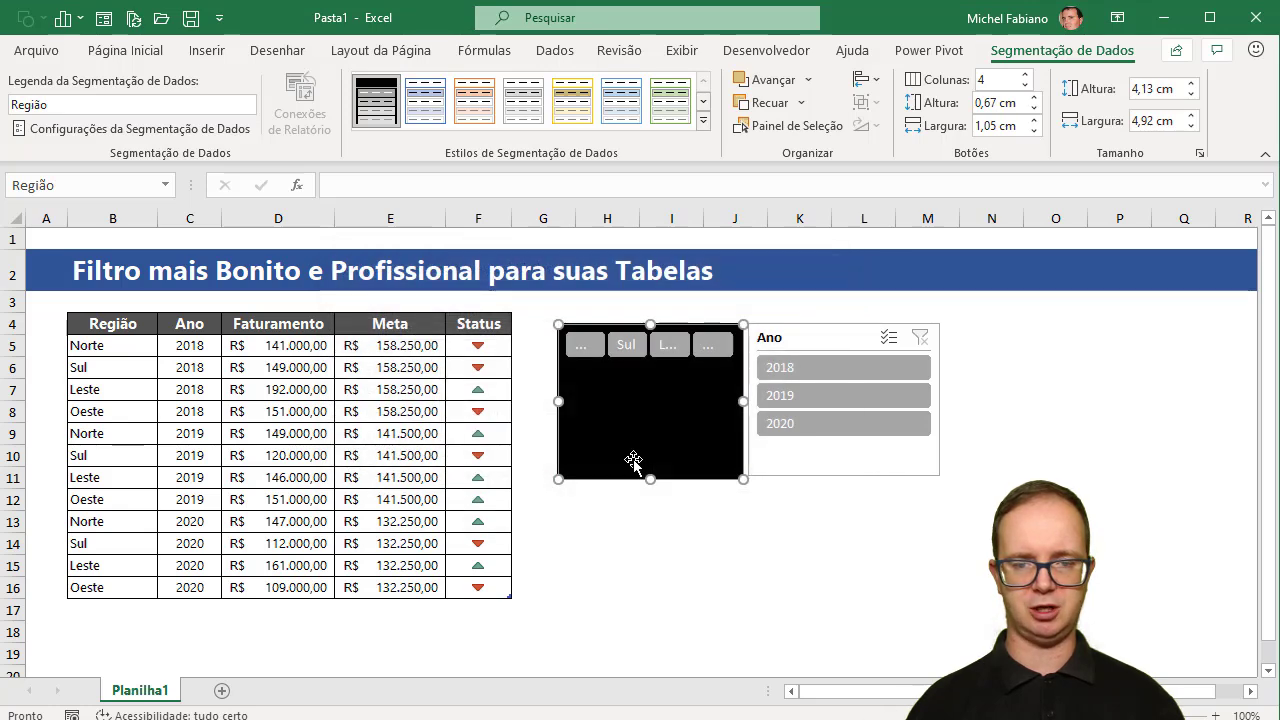
drag(745, 401, 856, 401)
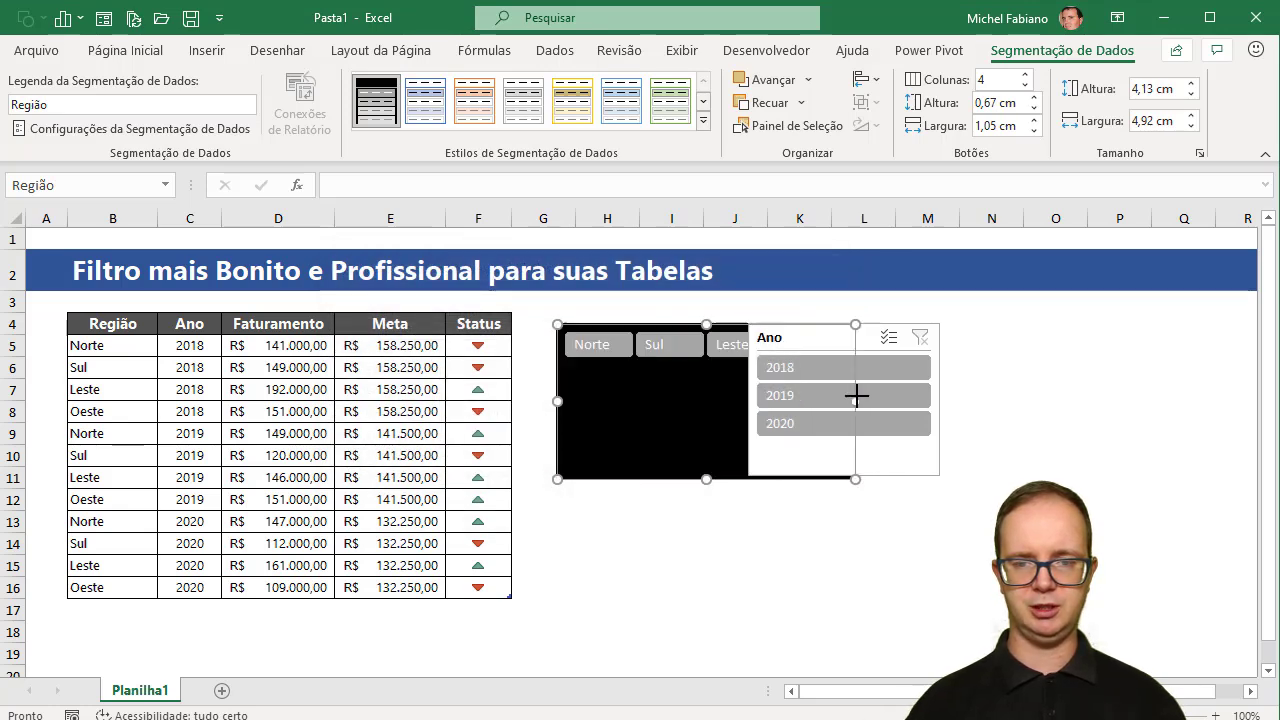
drag(708, 478, 706, 366)
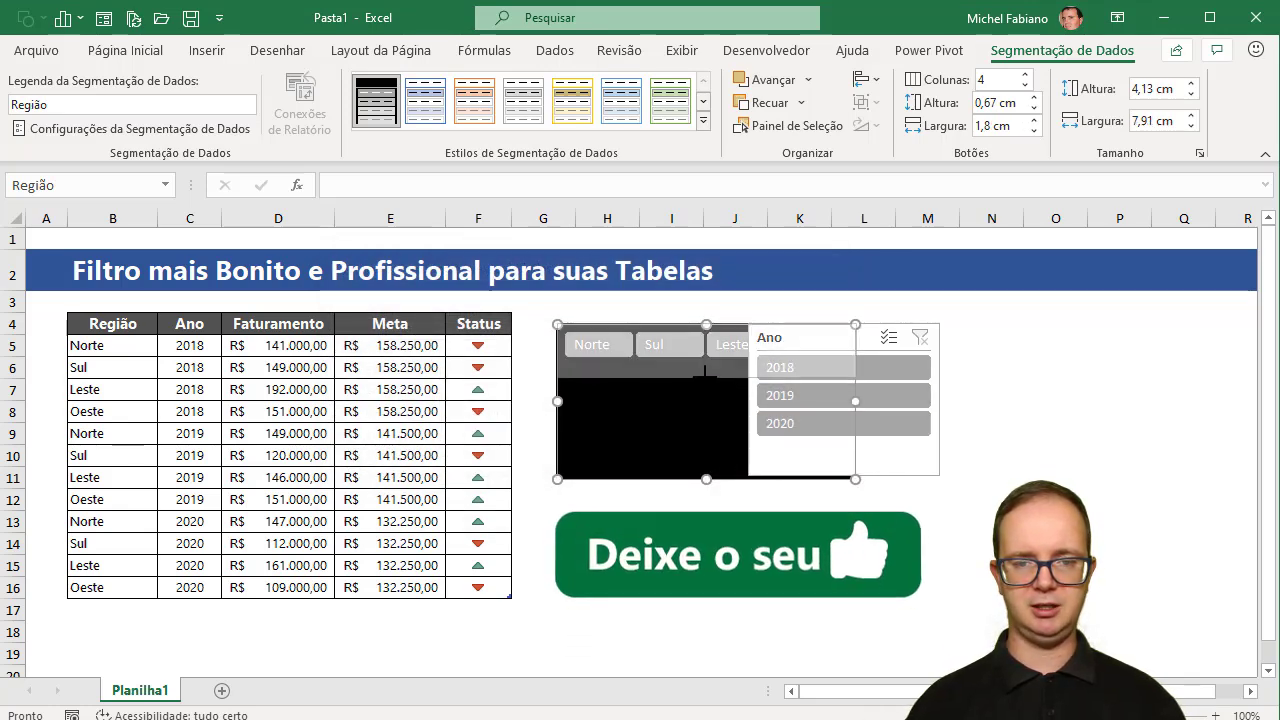
Insert two rows above the table and stretch the Região slicer across the table's width there.
click(15, 322)
right_click(15, 322)
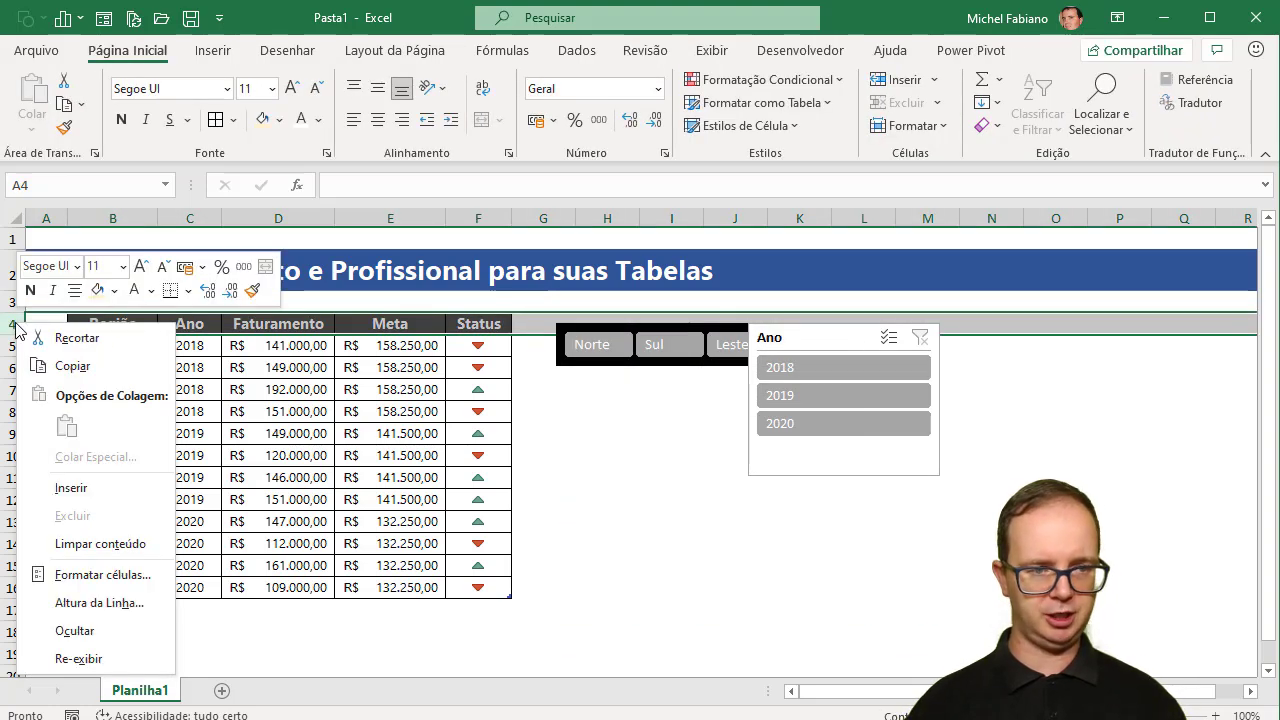
click(80, 488)
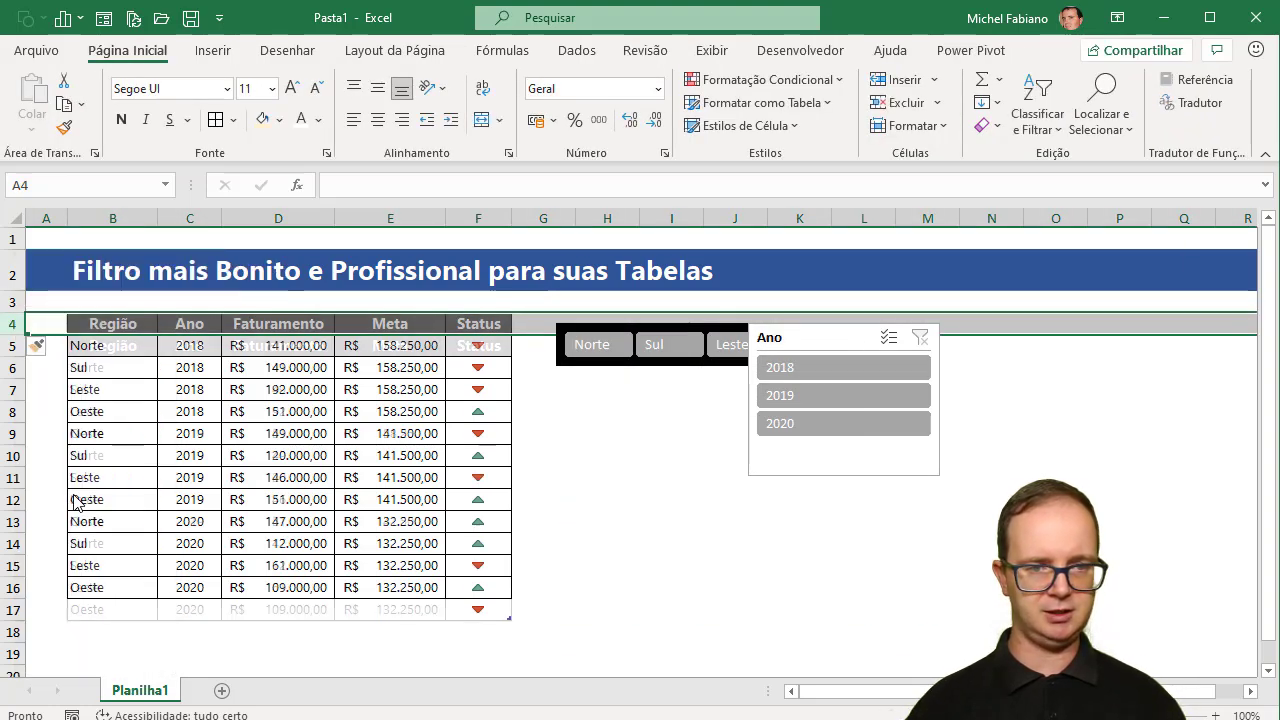
right_click(10, 323)
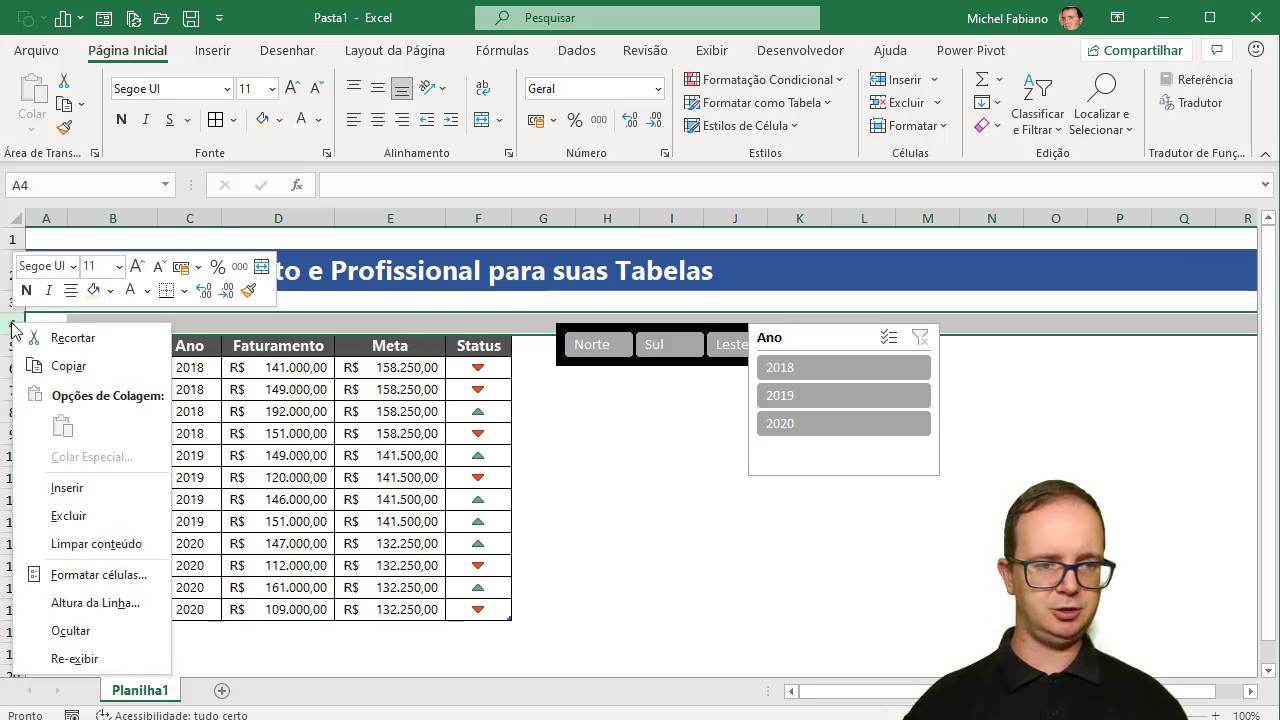
click(88, 497)
click(692, 362)
drag(692, 362, 204, 344)
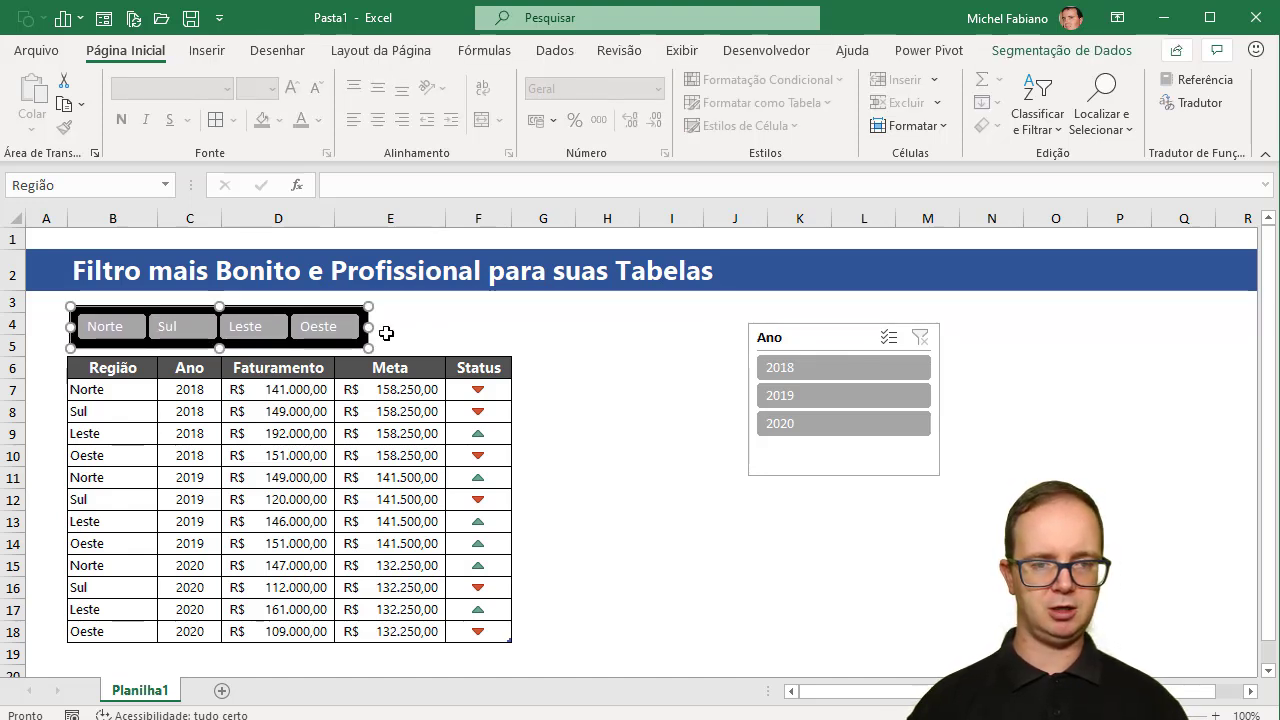
drag(370, 327, 508, 342)
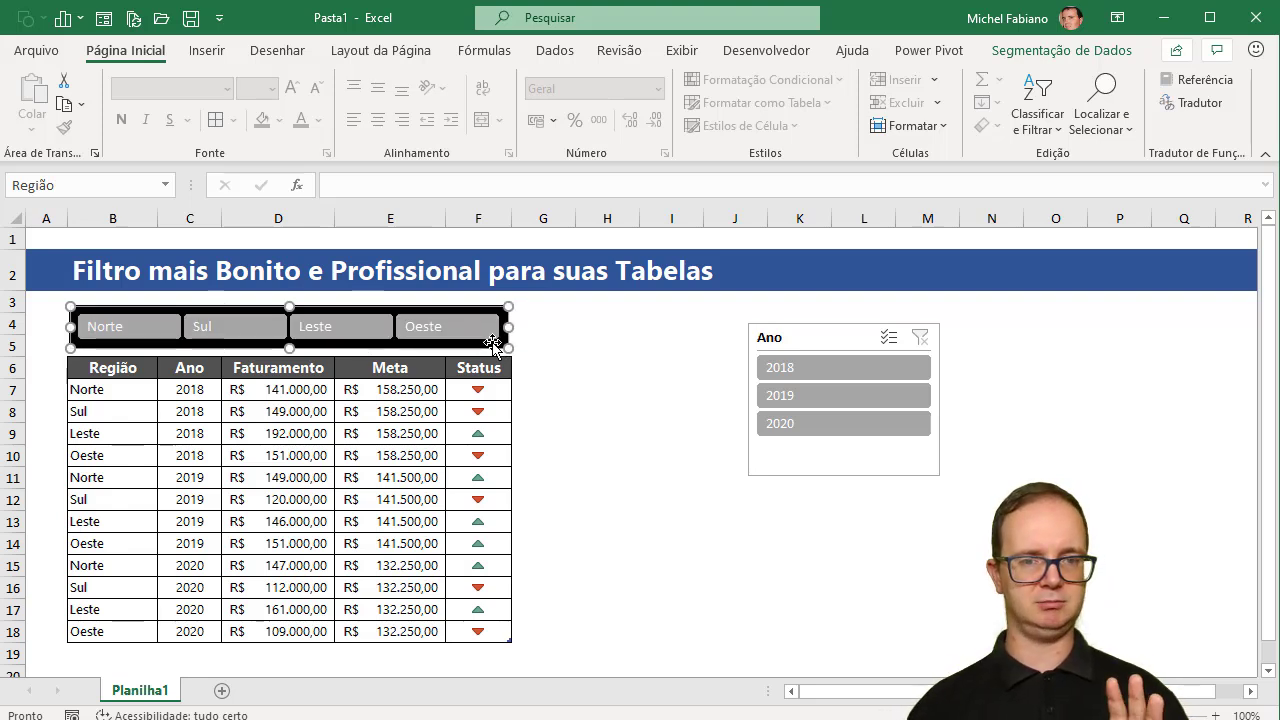
Set the custom style's Segmentação de Dados Inteira fill to Sem cores, removing the black background.
click(1066, 52)
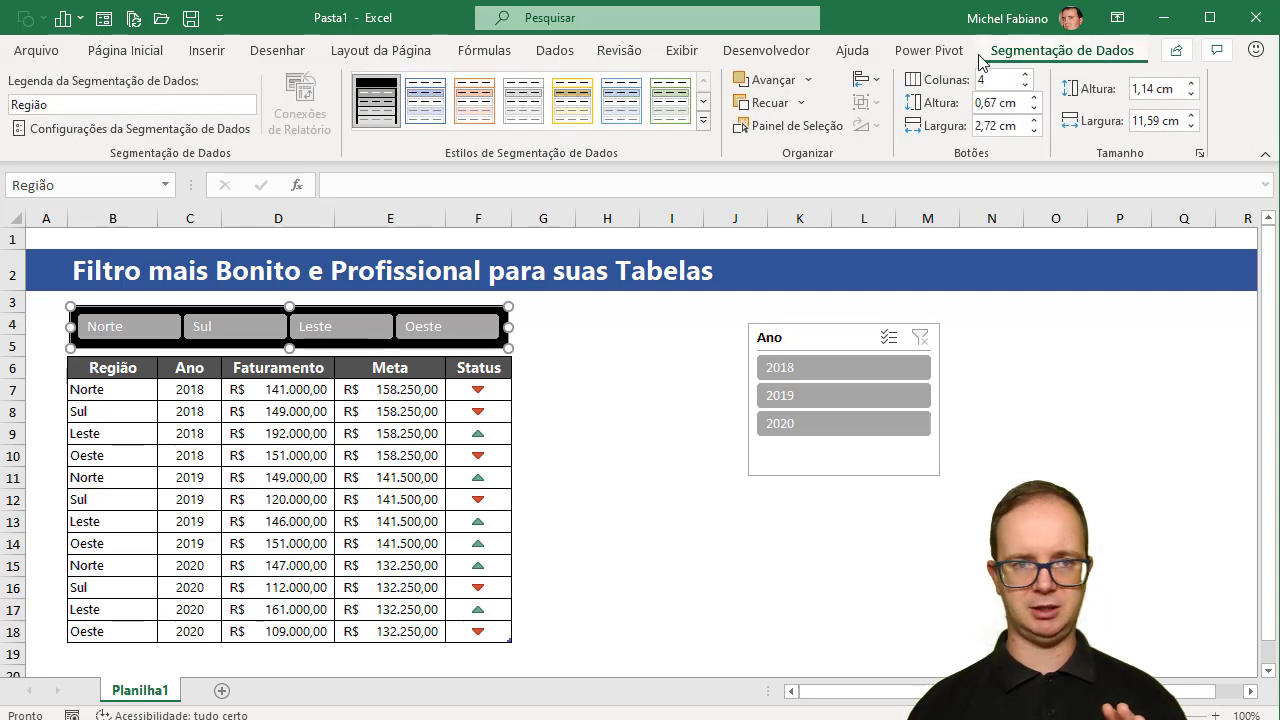
right_click(370, 108)
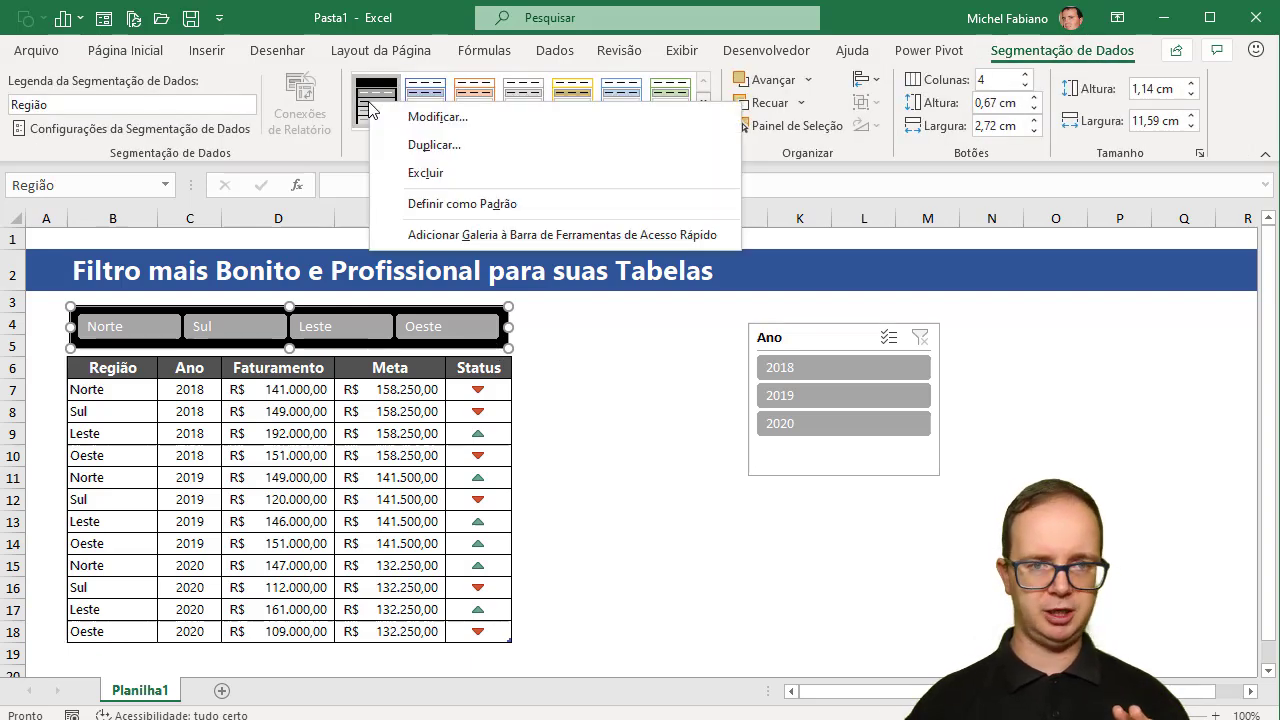
click(438, 118)
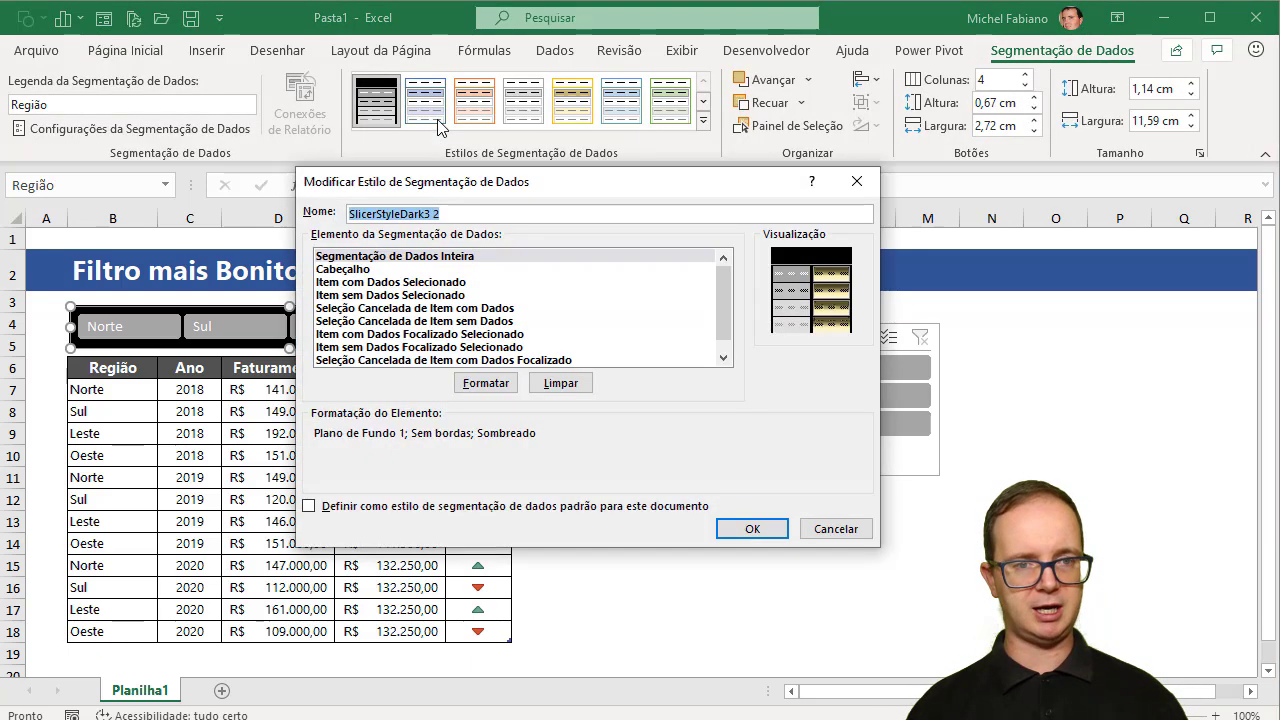
click(541, 255)
click(485, 383)
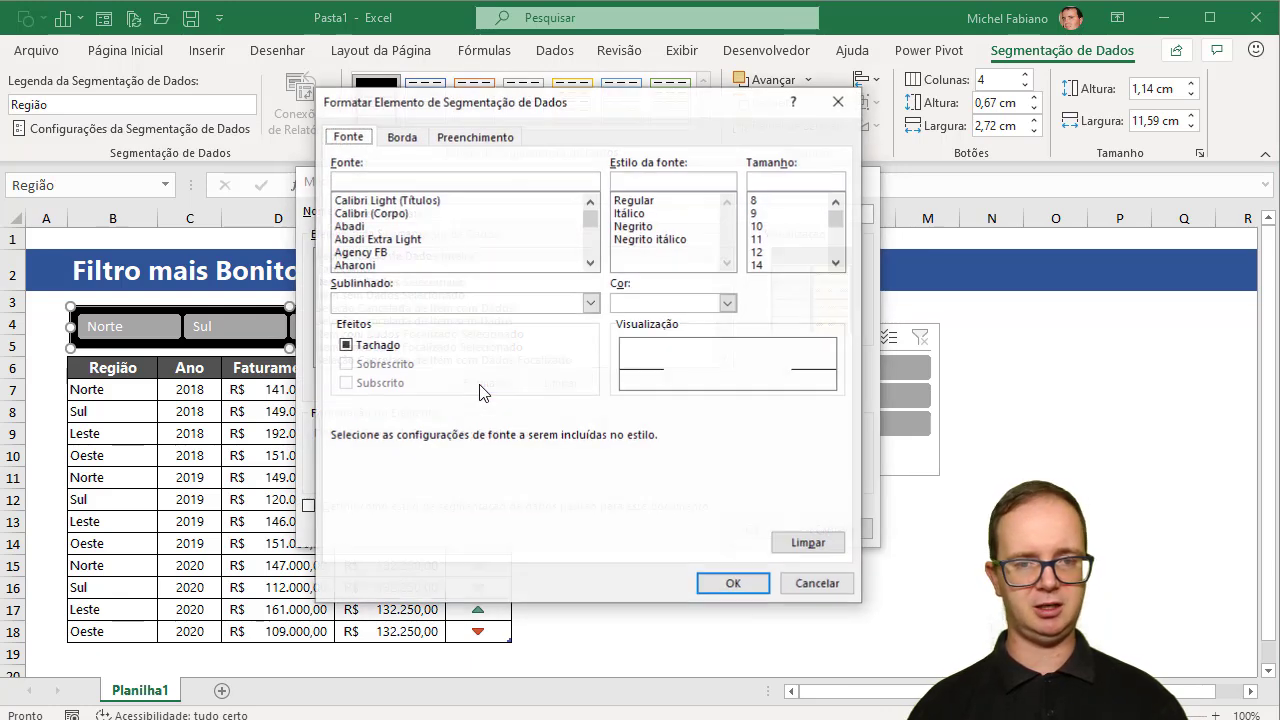
click(475, 141)
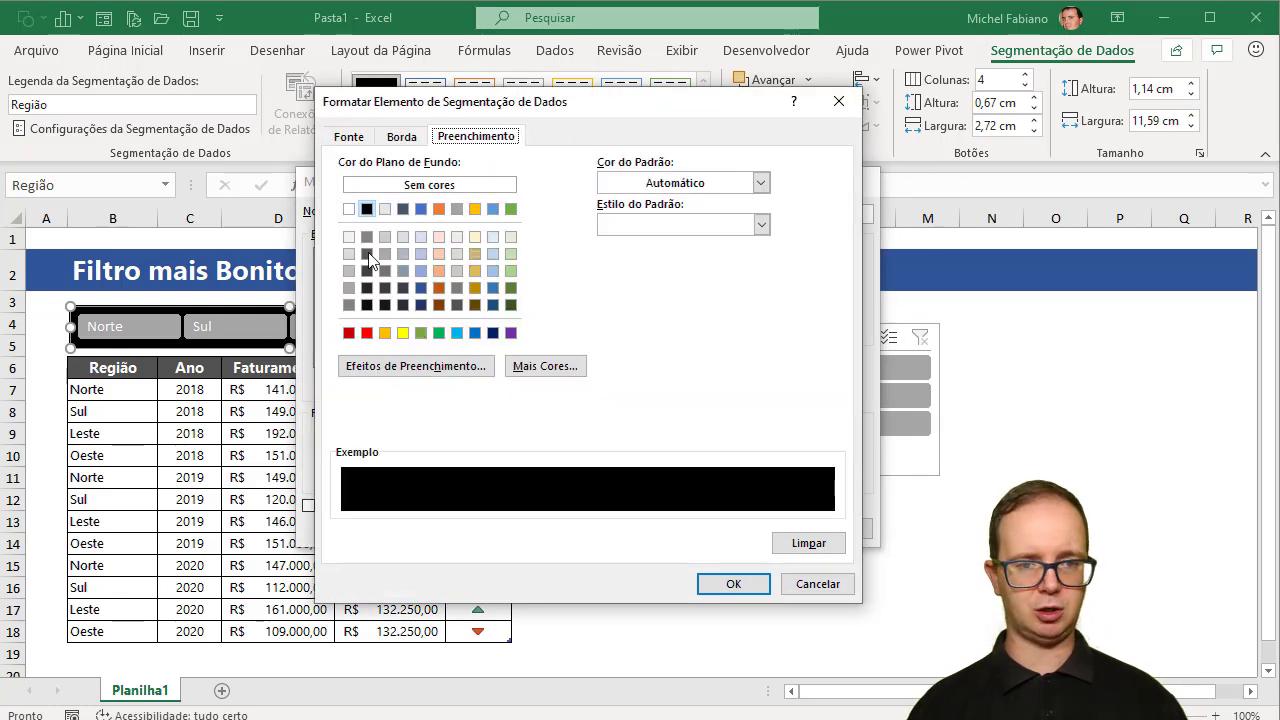
click(416, 186)
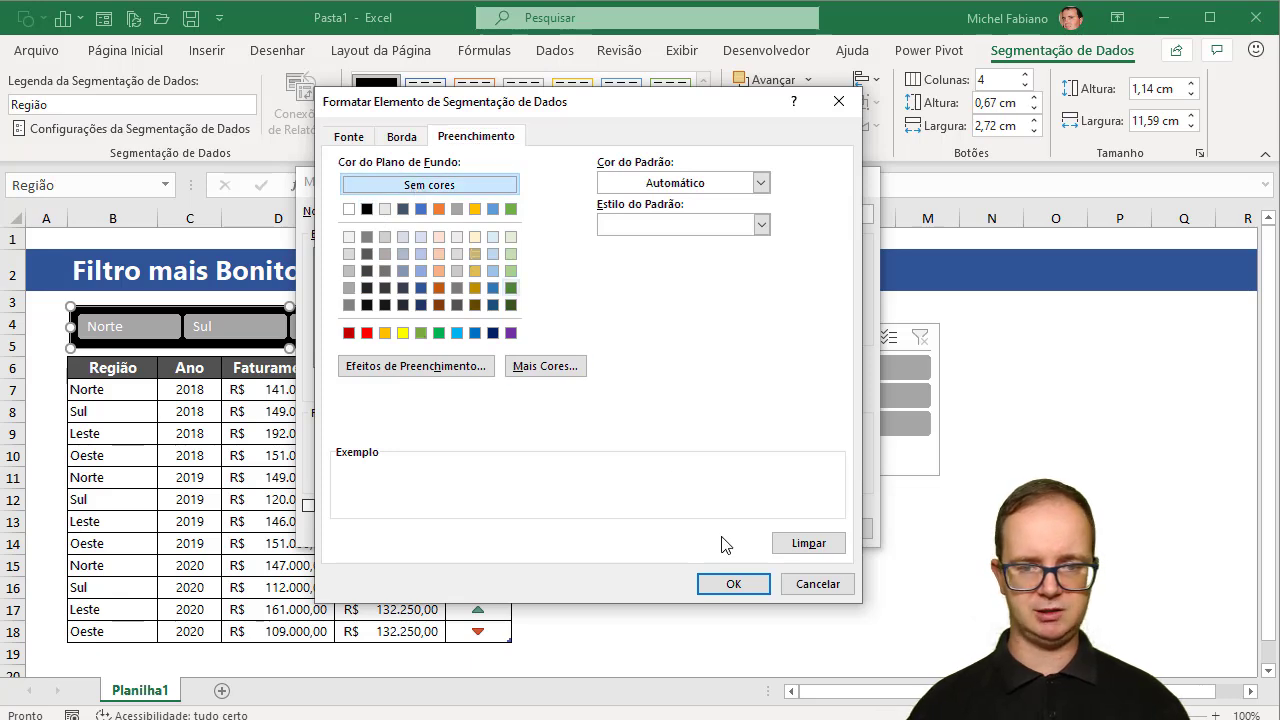
click(733, 583)
click(752, 526)
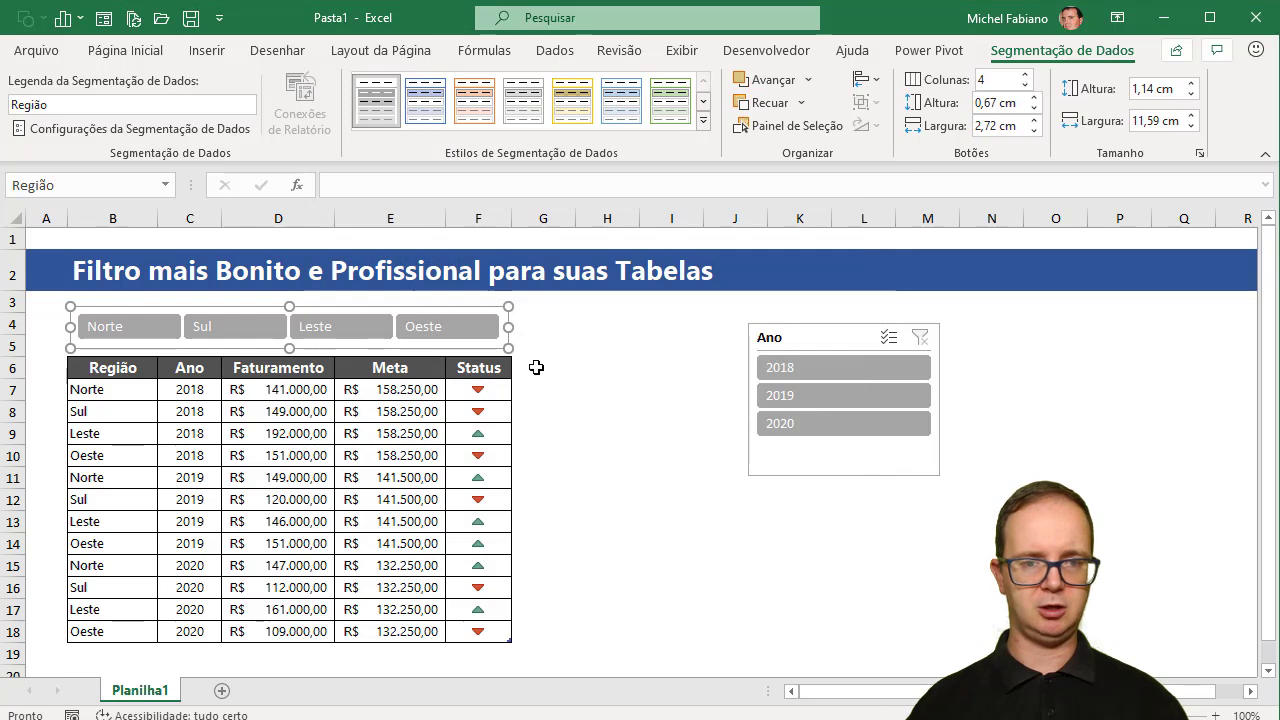
click(556, 412)
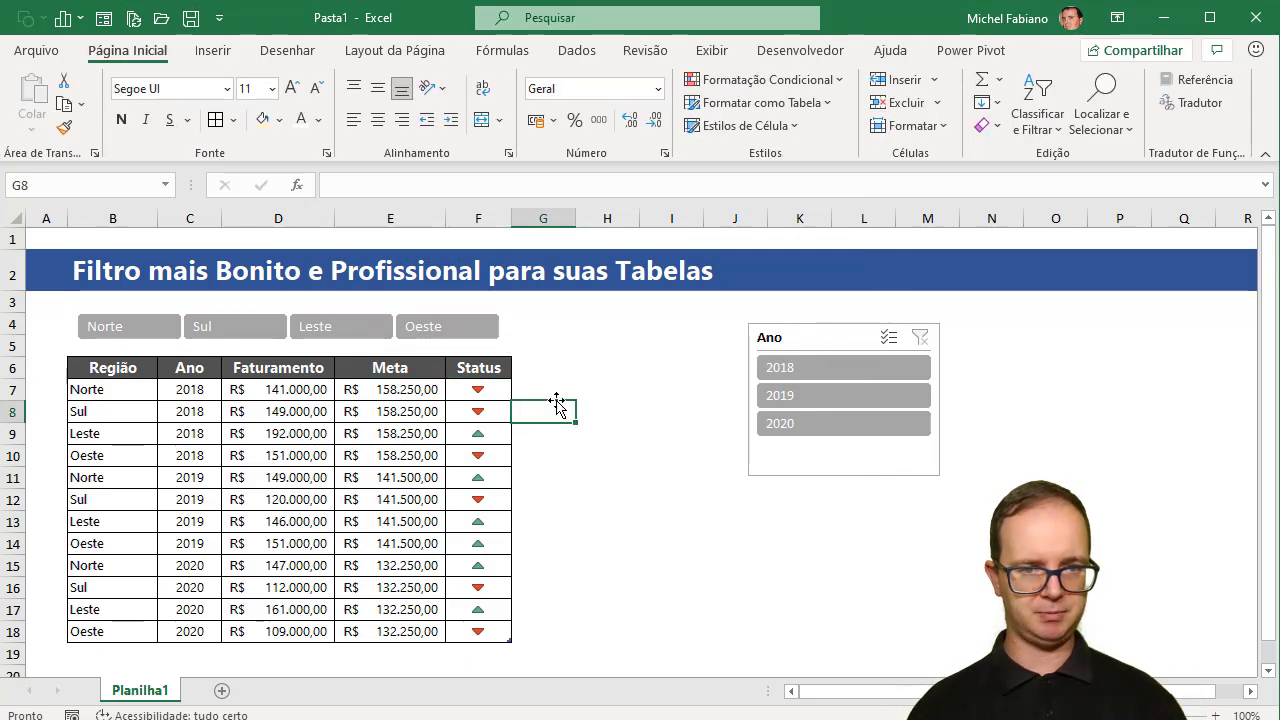
Hide the Ano slicer's header and set it to 3 columns so 2018, 2019, 2020 share a row.
click(785, 340)
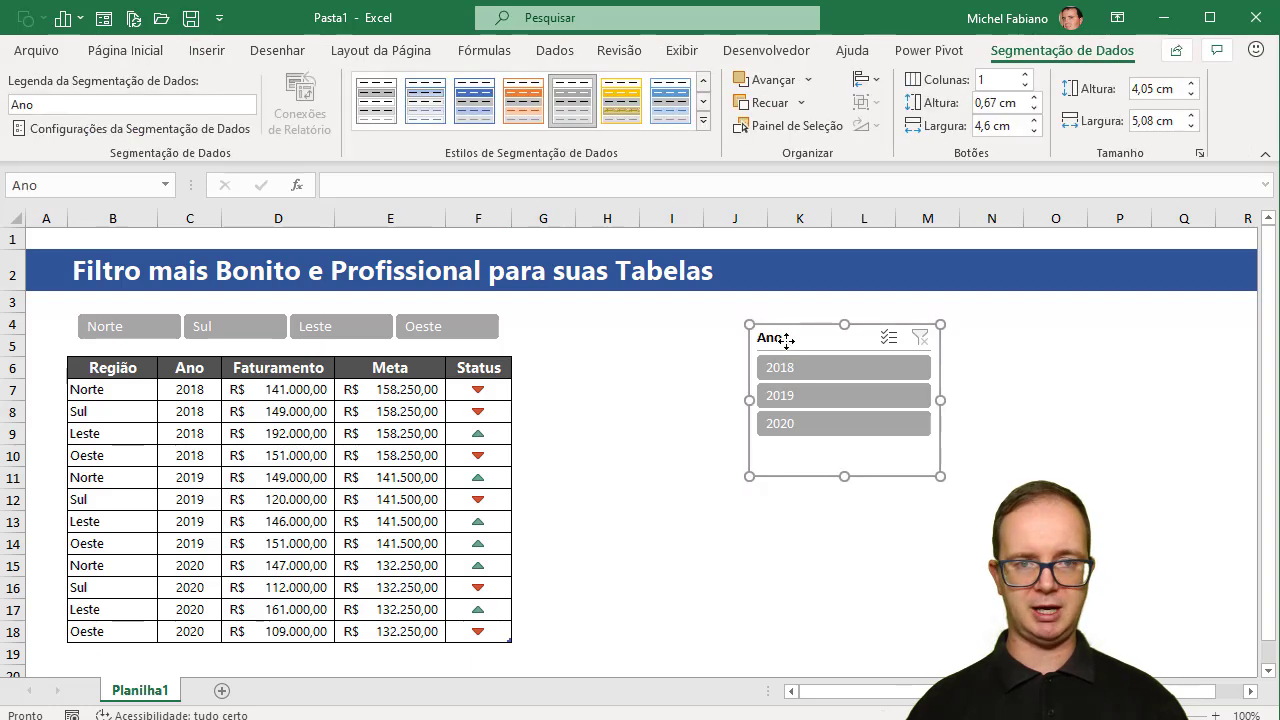
click(706, 82)
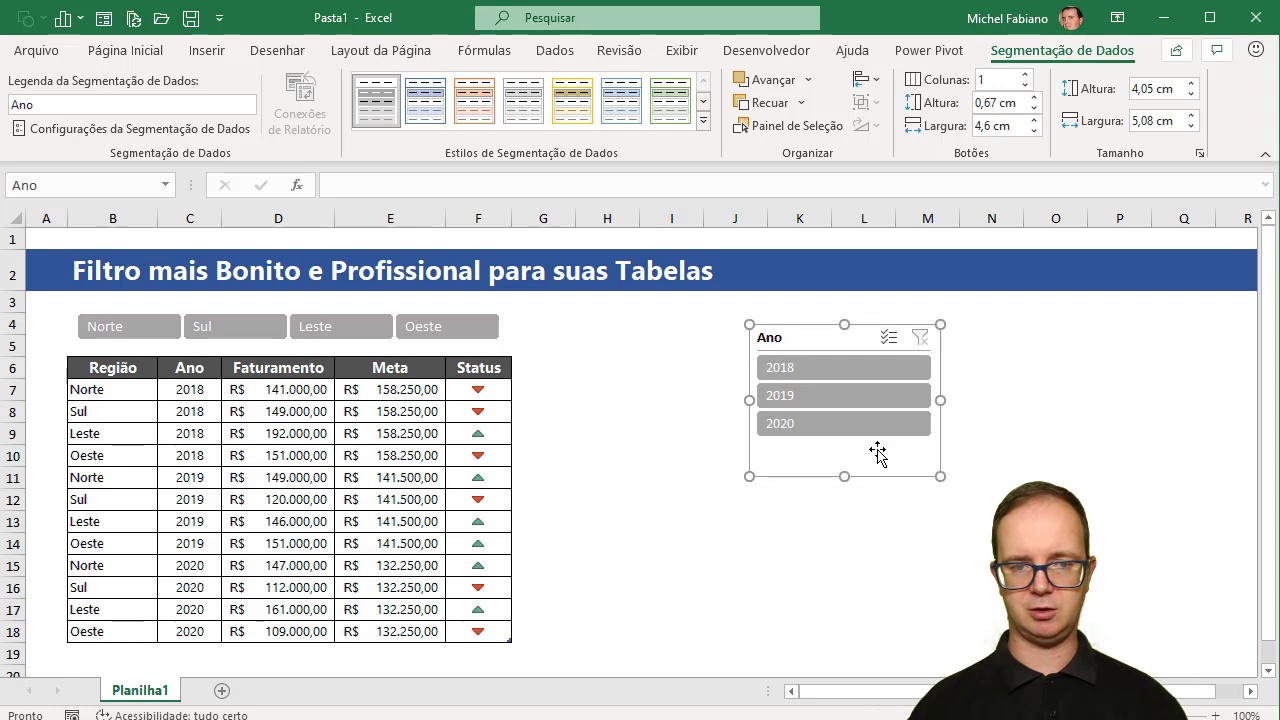
click(238, 130)
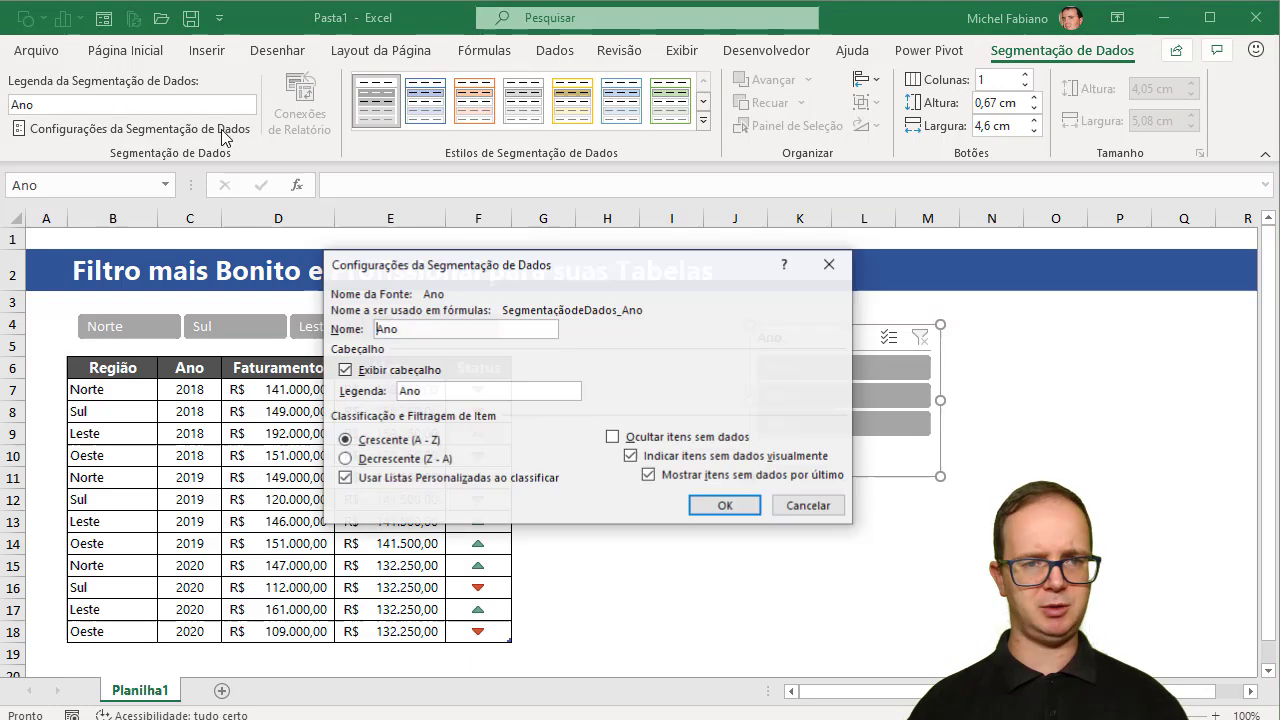
click(704, 504)
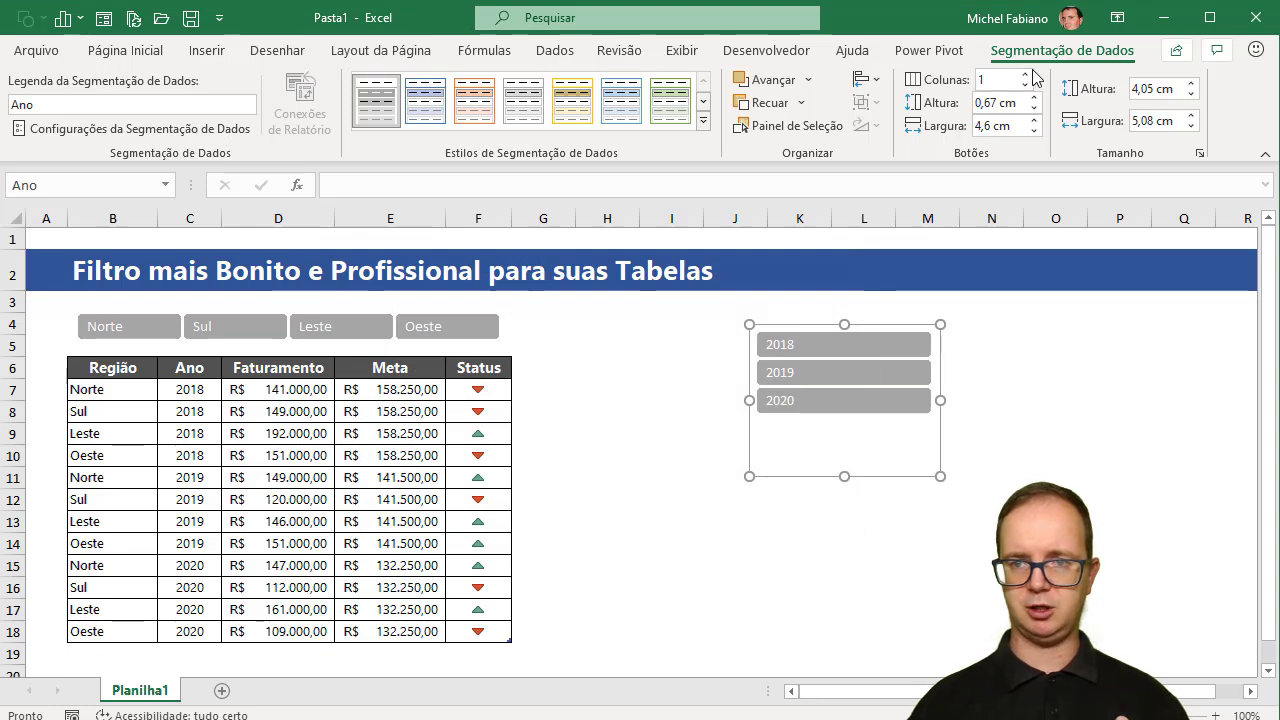
click(1024, 76)
click(1024, 76)
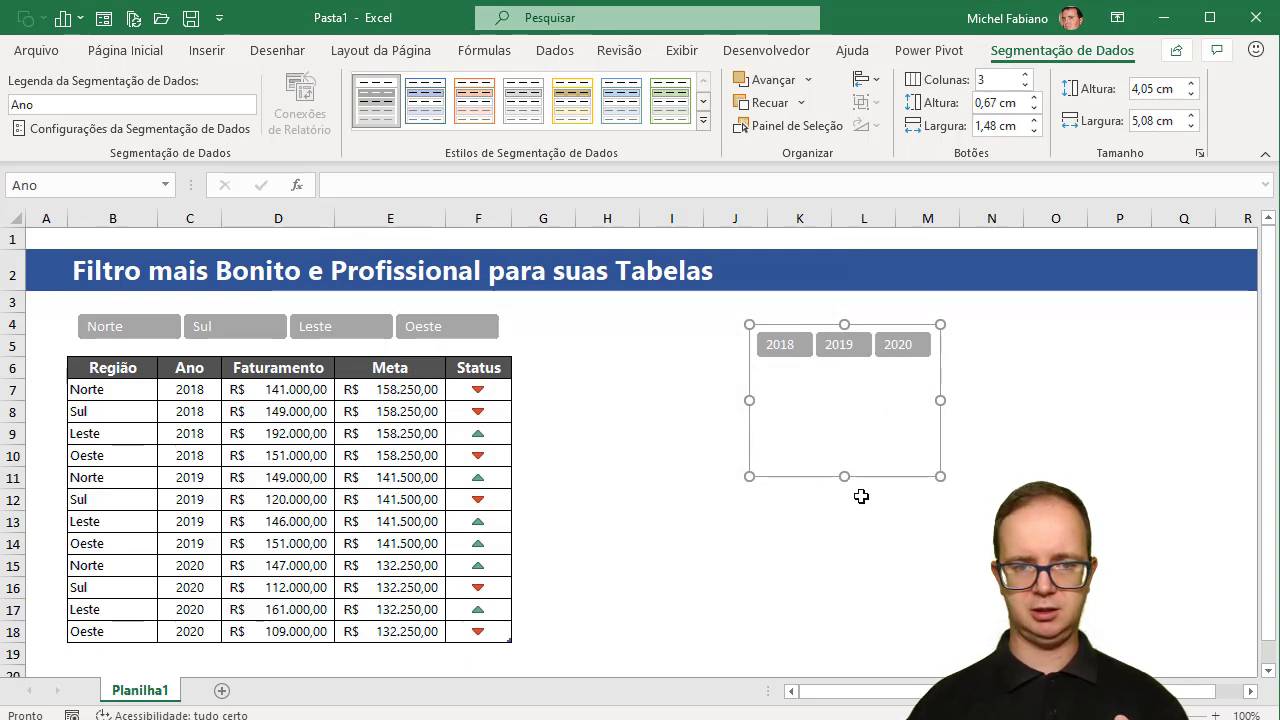
click(513, 331)
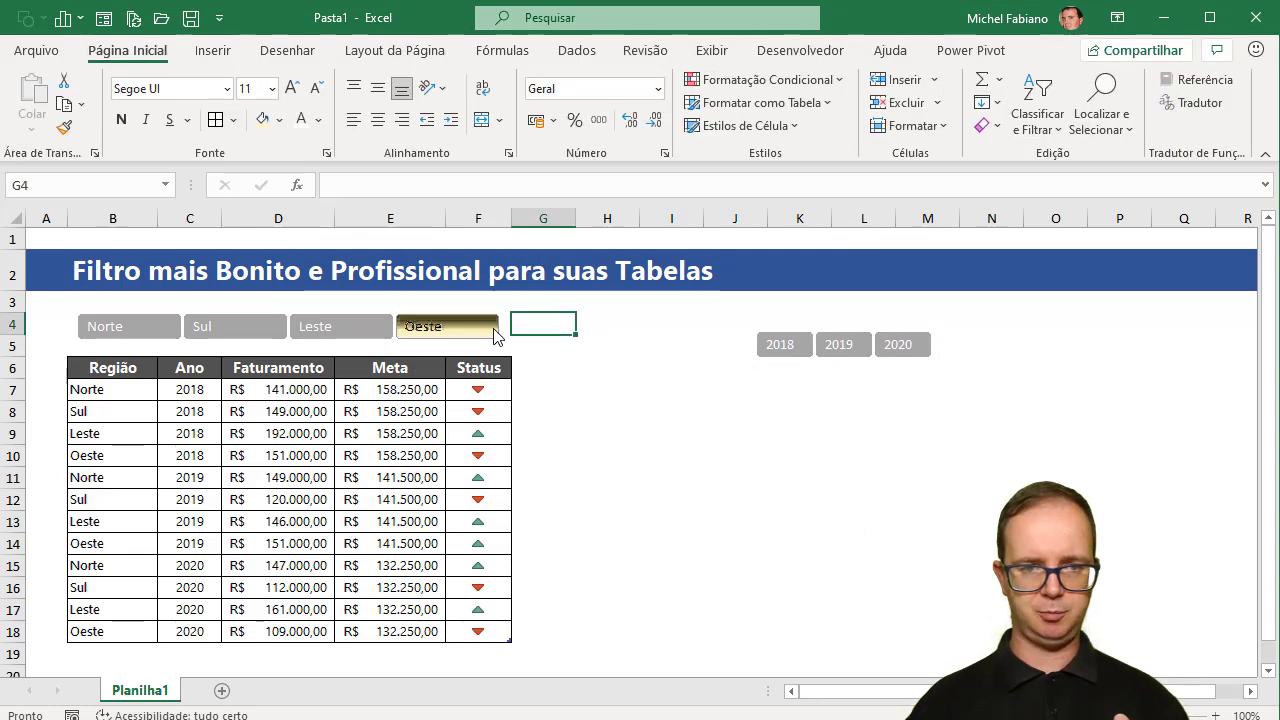
Narrow the Região slicer and place a one-row Ano slicer right against it.
click(509, 326)
drag(509, 326, 348, 326)
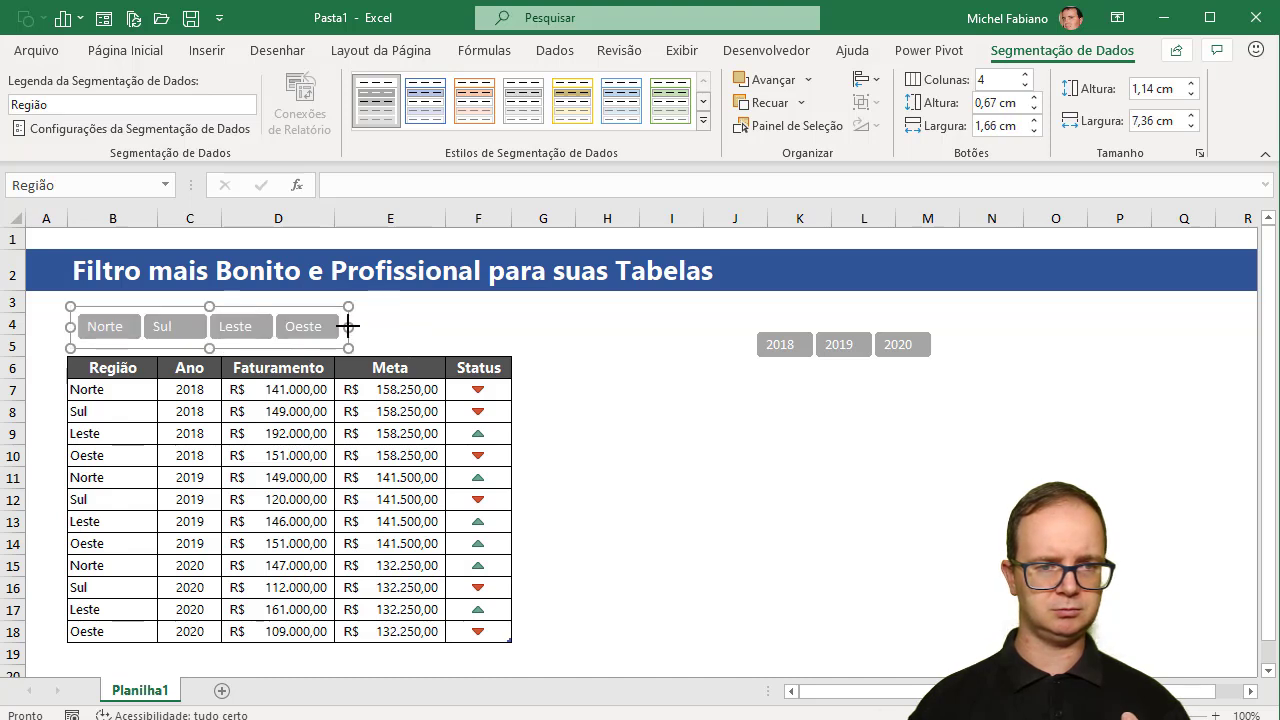
drag(789, 324, 383, 304)
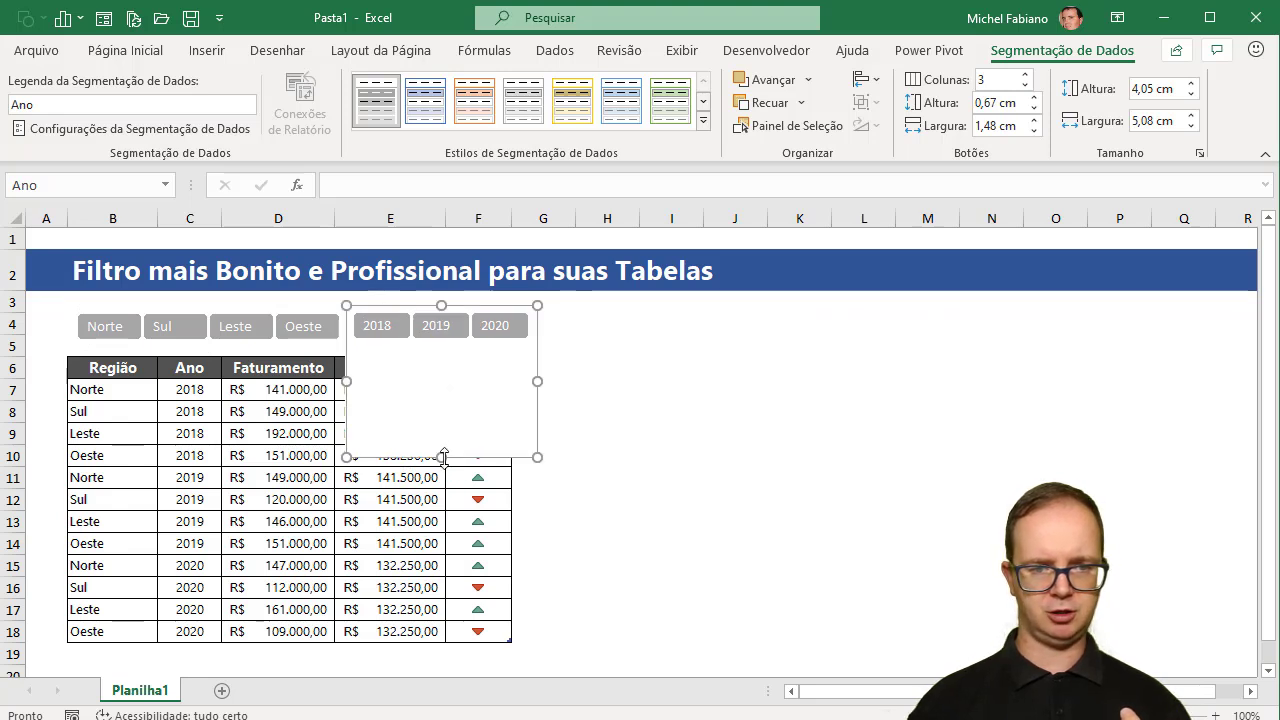
drag(443, 457, 440, 347)
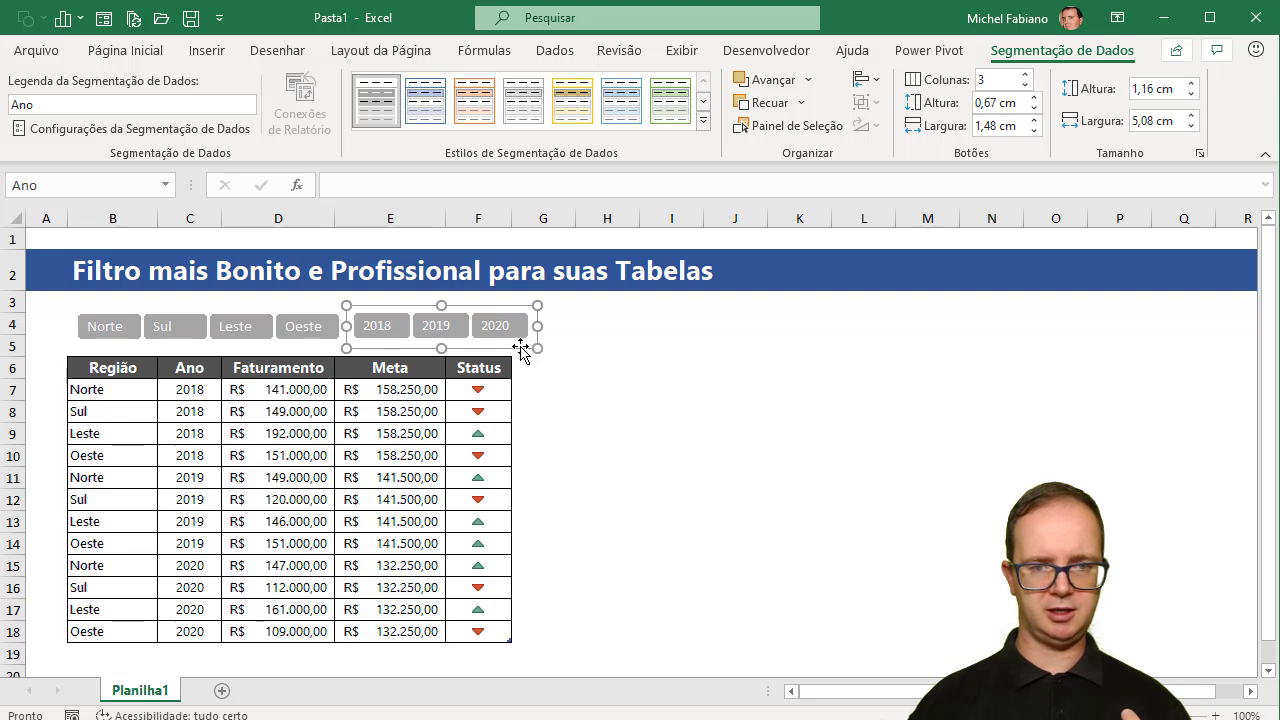
drag(520, 348, 516, 346)
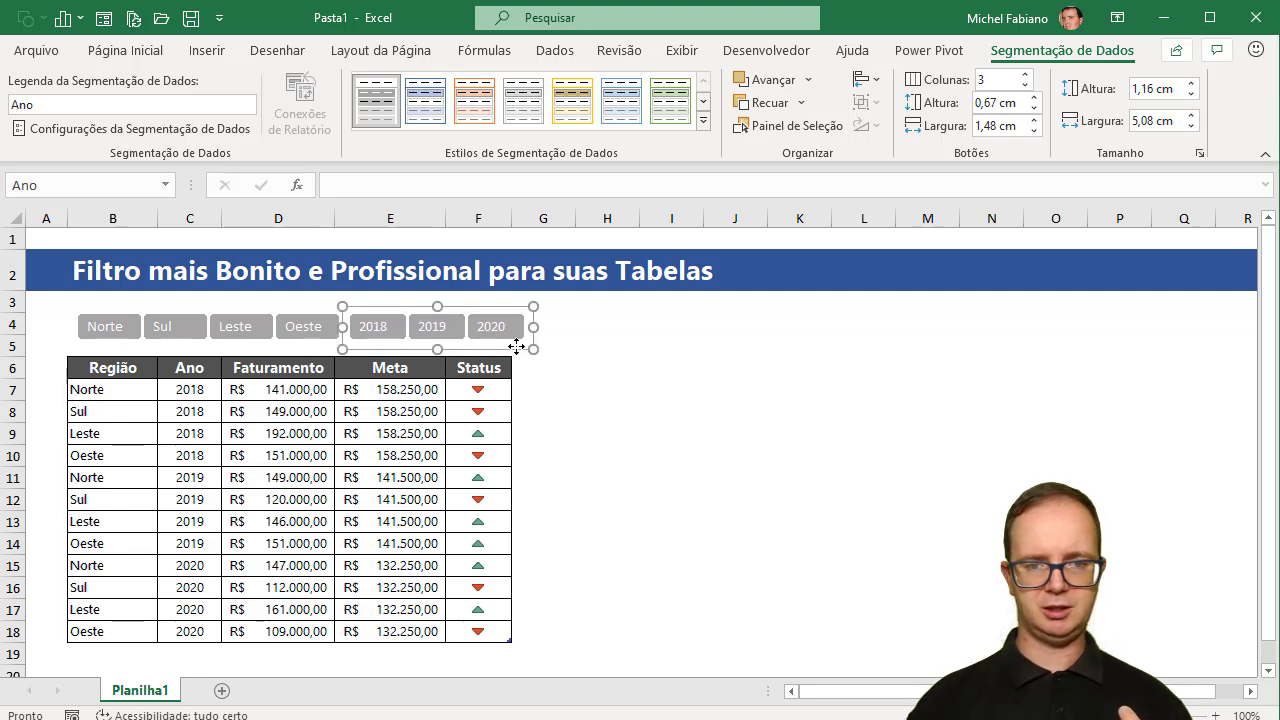
Narrow the Ano buttons to 1,3 cm and align both slicers side by side.
click(1035, 131)
click(1035, 131)
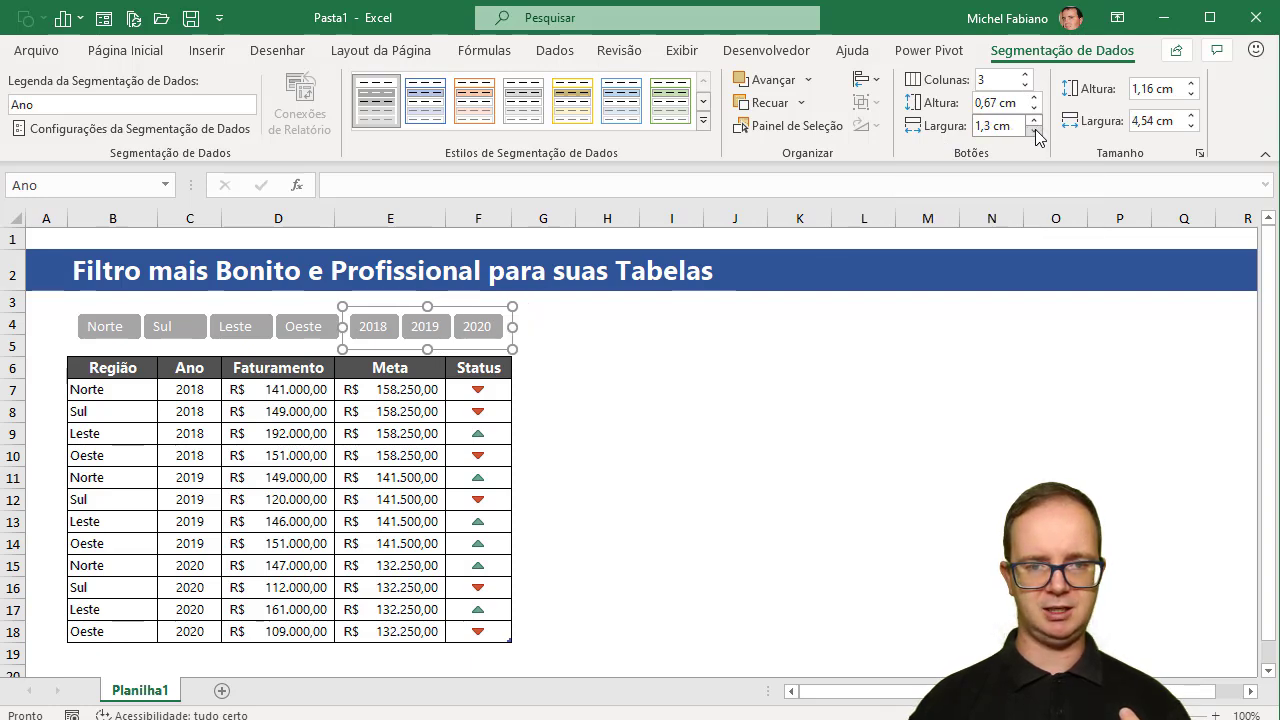
click(872, 389)
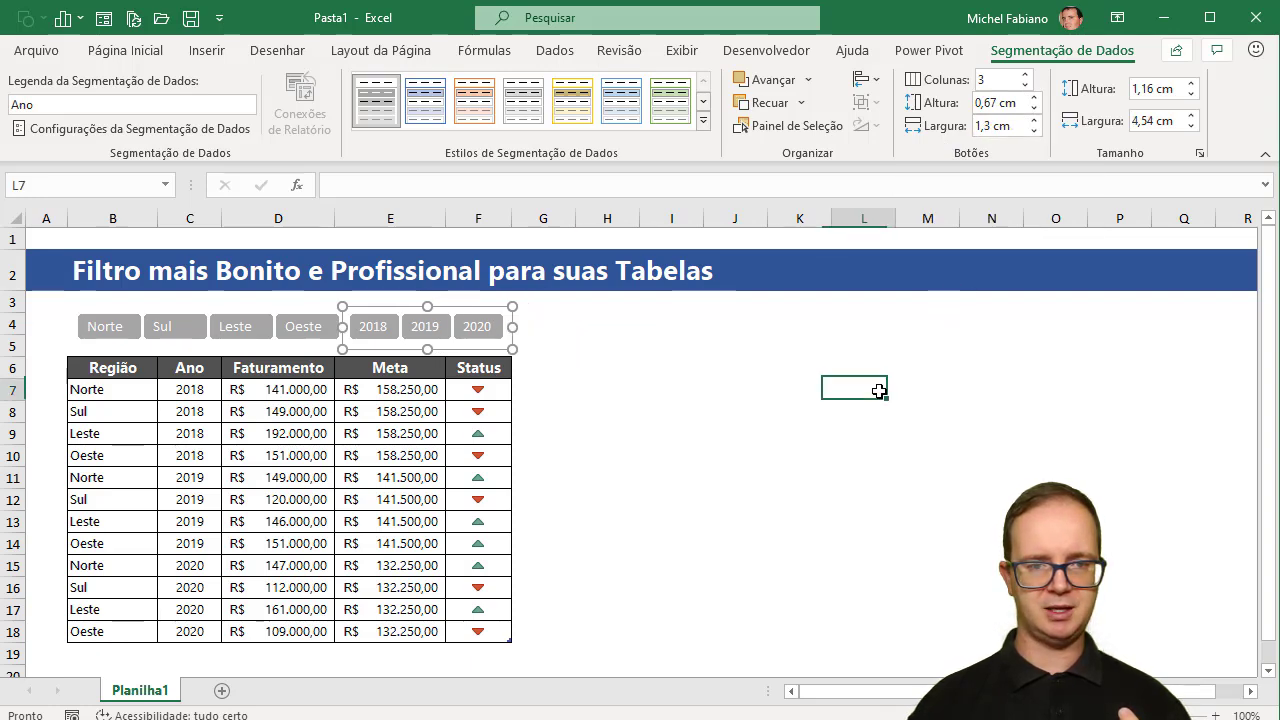
click(483, 345)
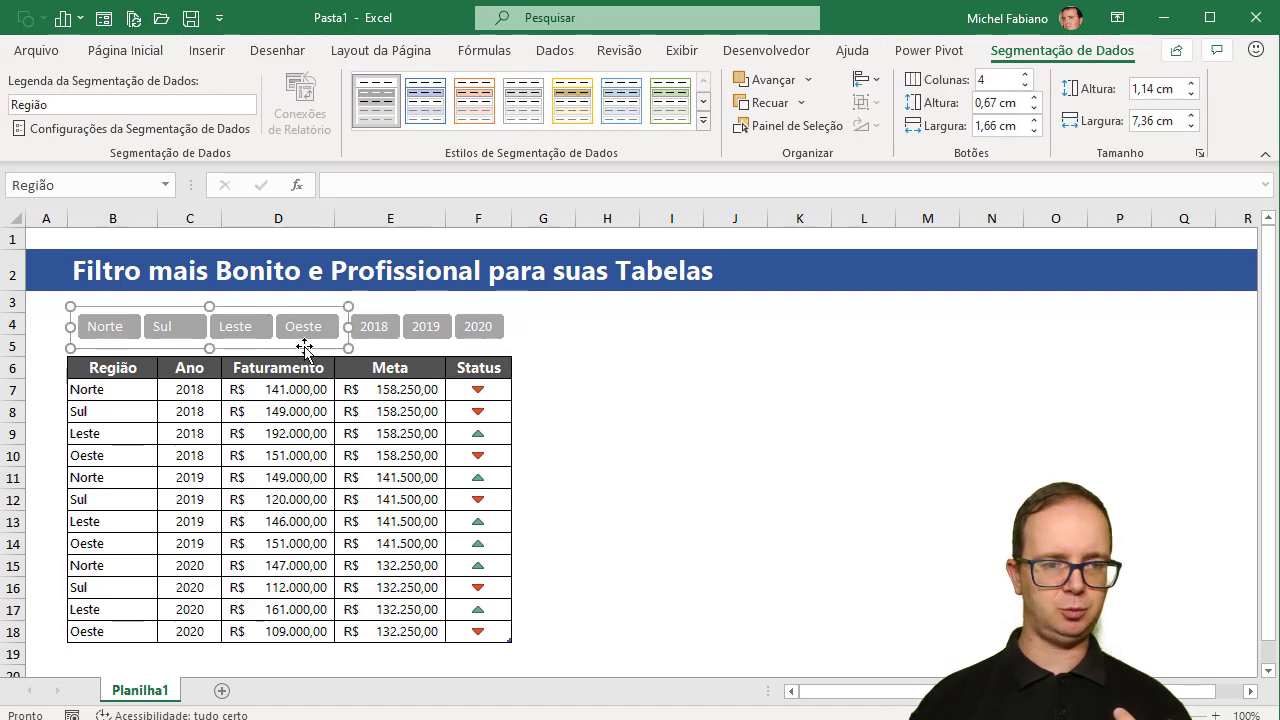
drag(305, 346, 295, 350)
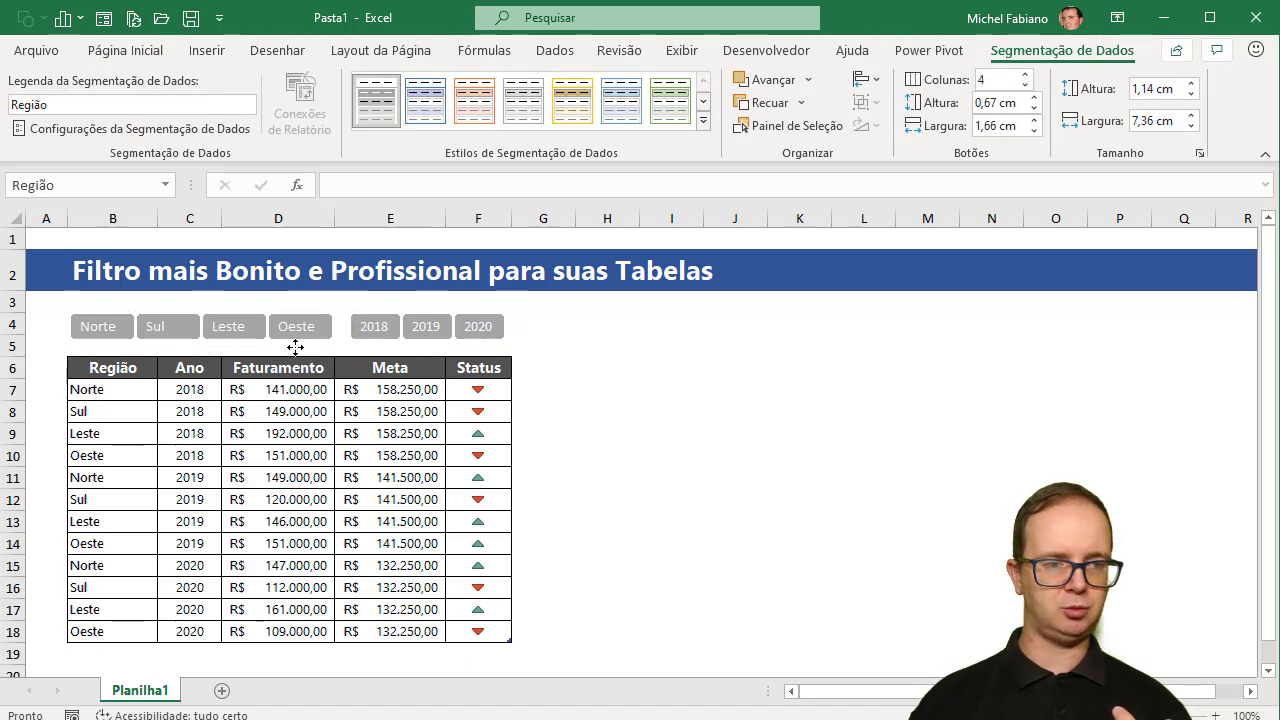
click(433, 347)
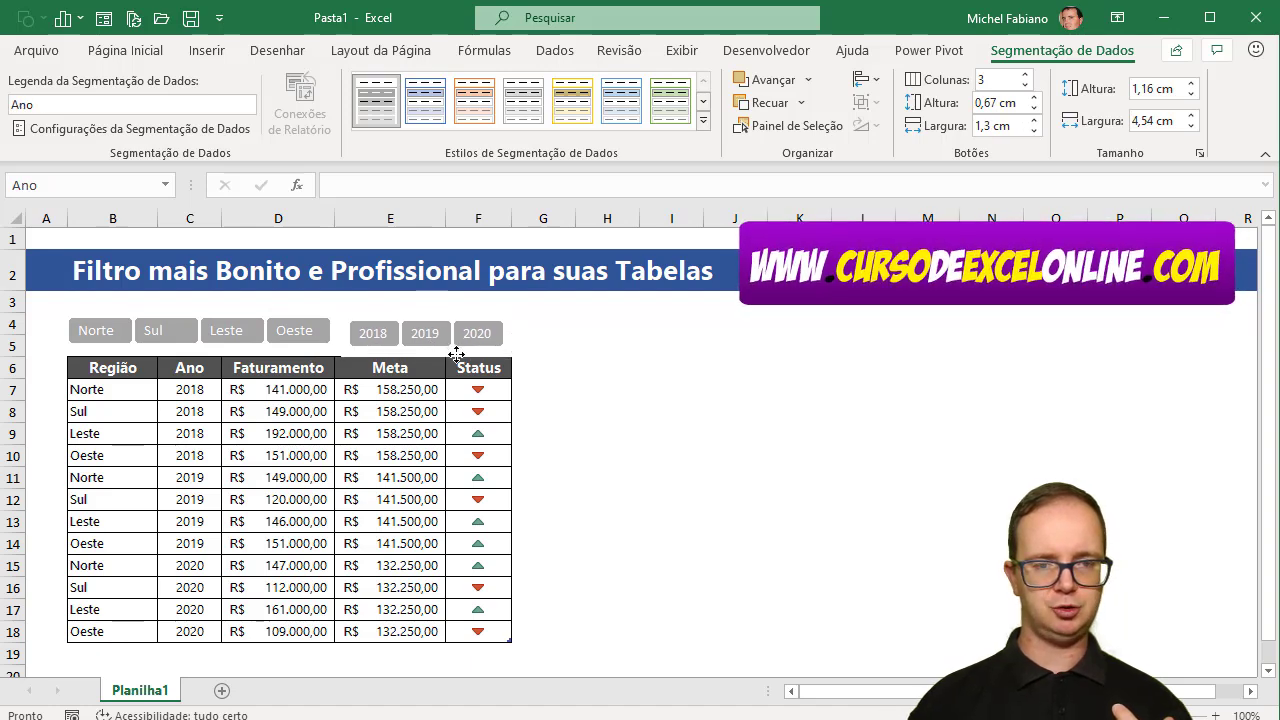
drag(458, 346, 452, 348)
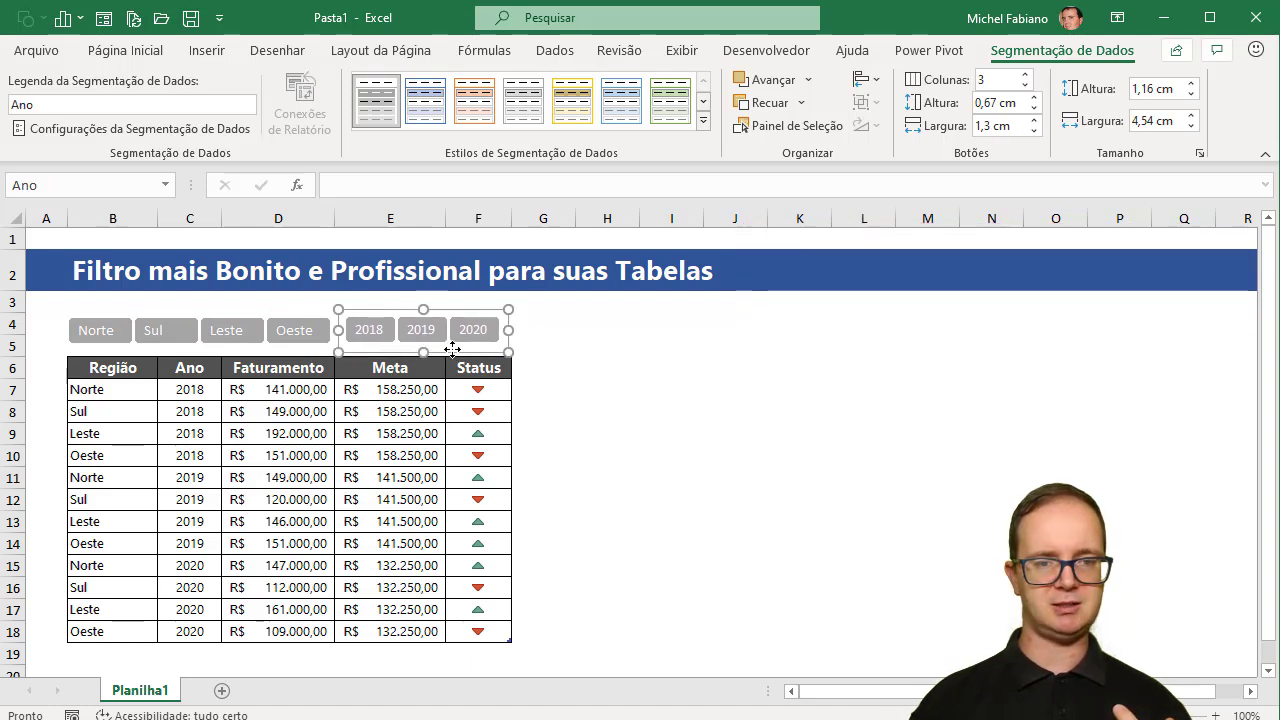
Test the filters: pick 2019, then Leste, Sul, Norte and Leste, leaving the Leste 2019 row.
click(626, 369)
click(428, 333)
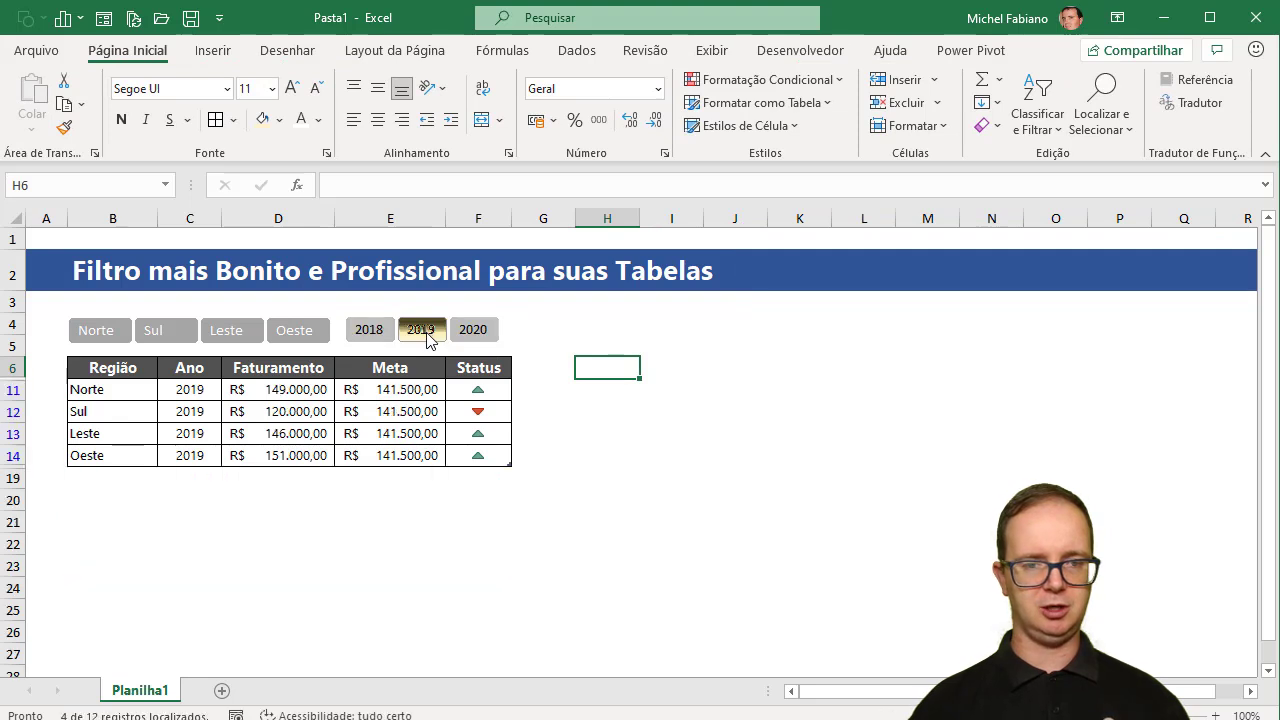
click(235, 333)
click(157, 330)
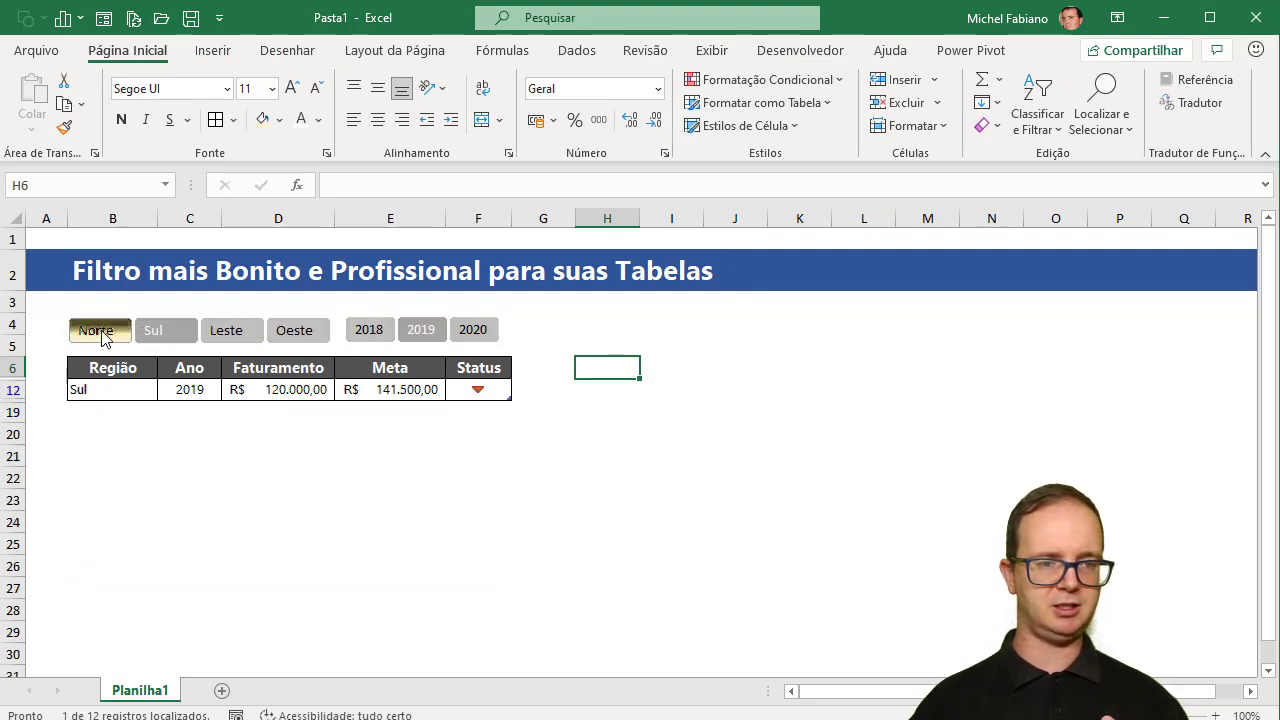
click(105, 335)
click(228, 331)
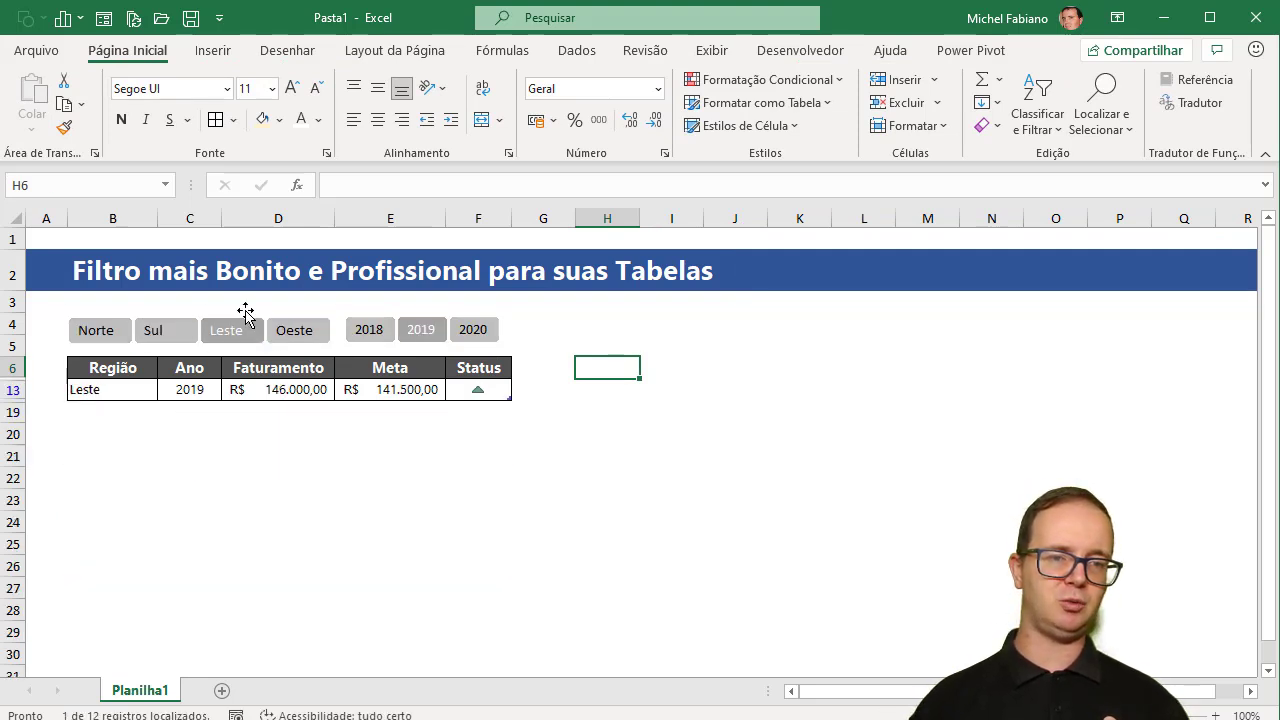
click(245, 313)
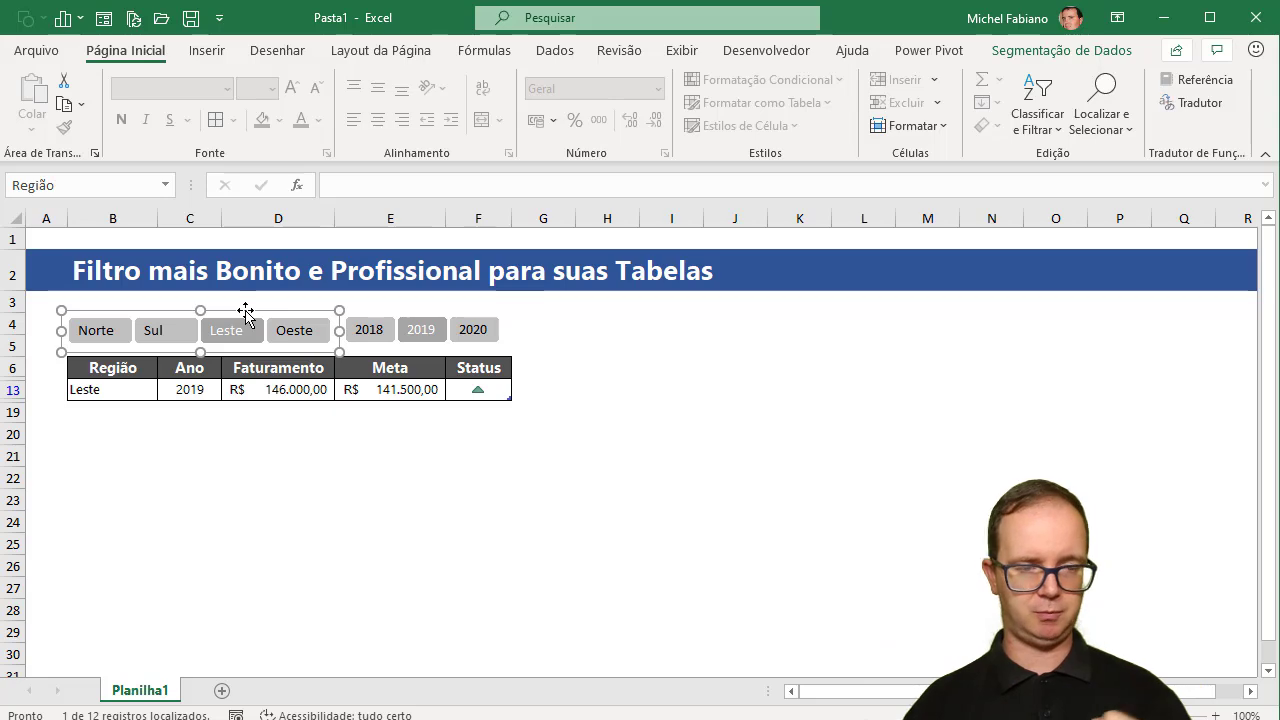
Turn on the header for the Região slicer in its Slicer Settings.
click(1080, 51)
click(243, 127)
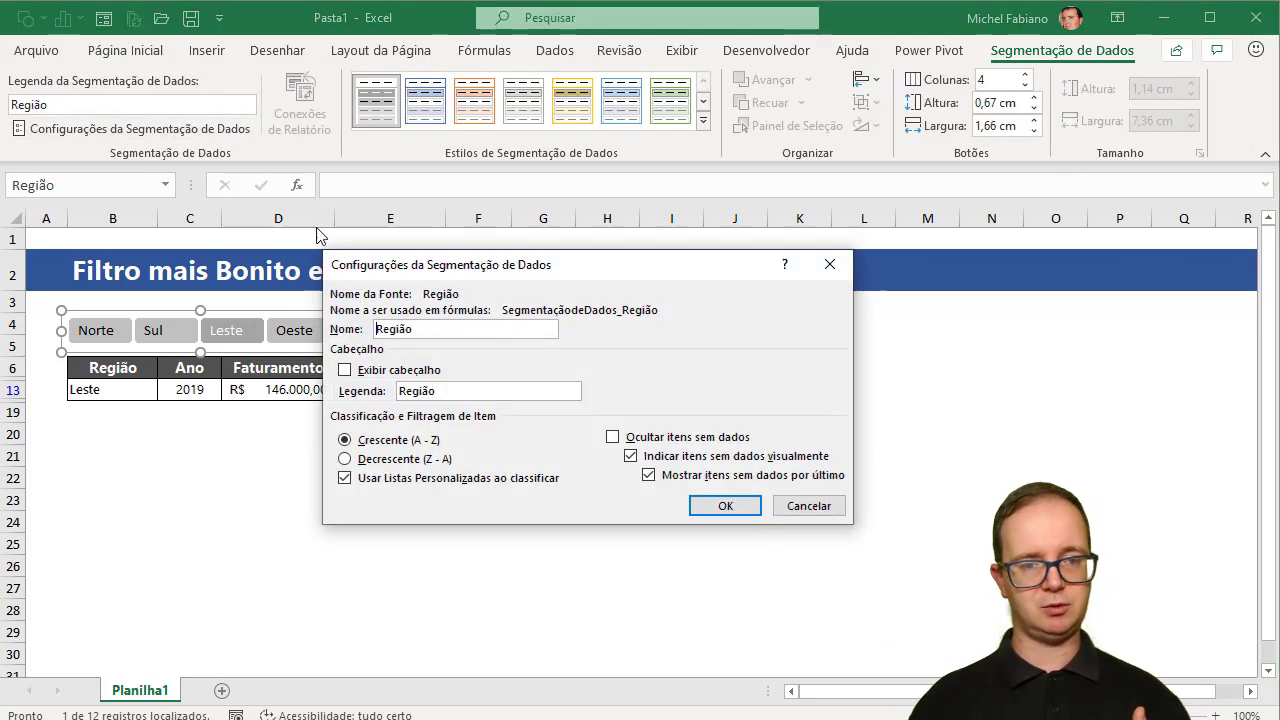
click(428, 372)
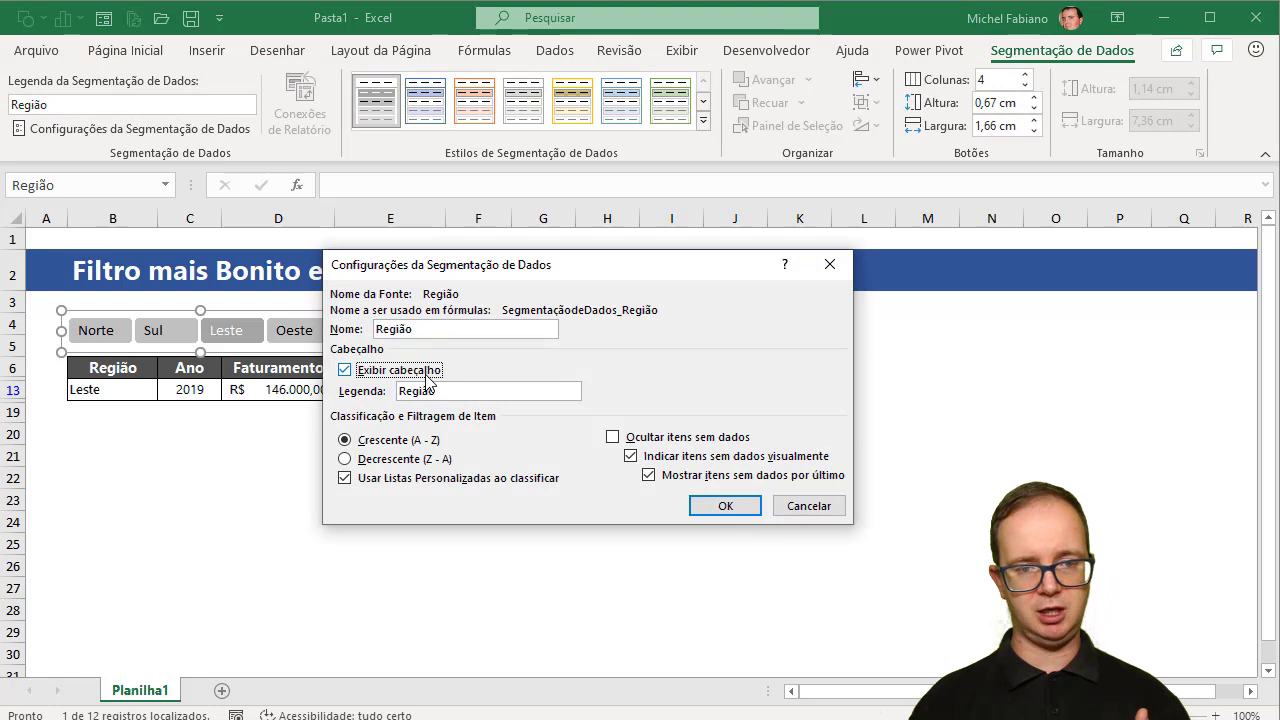
click(727, 507)
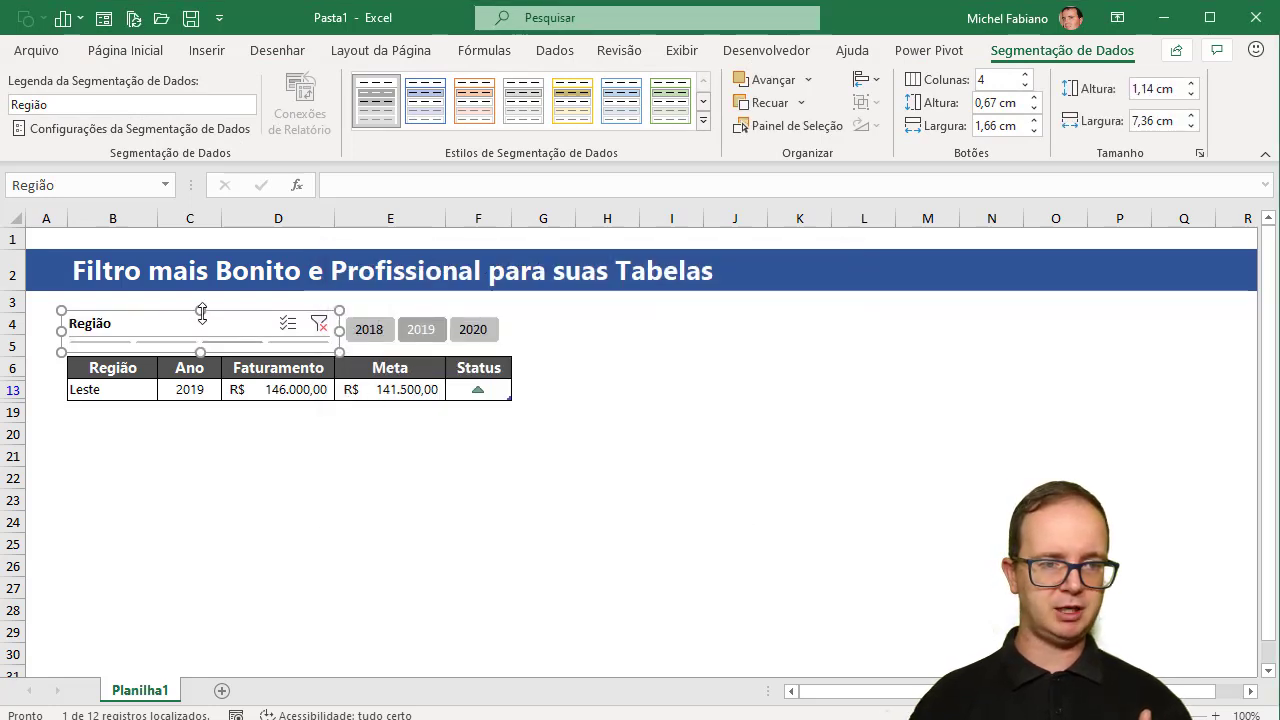
Stretch the Região slicer to 1,96 cm to show Norte, Sul, Leste and Oeste, and make row 5 taller.
drag(201, 311, 203, 297)
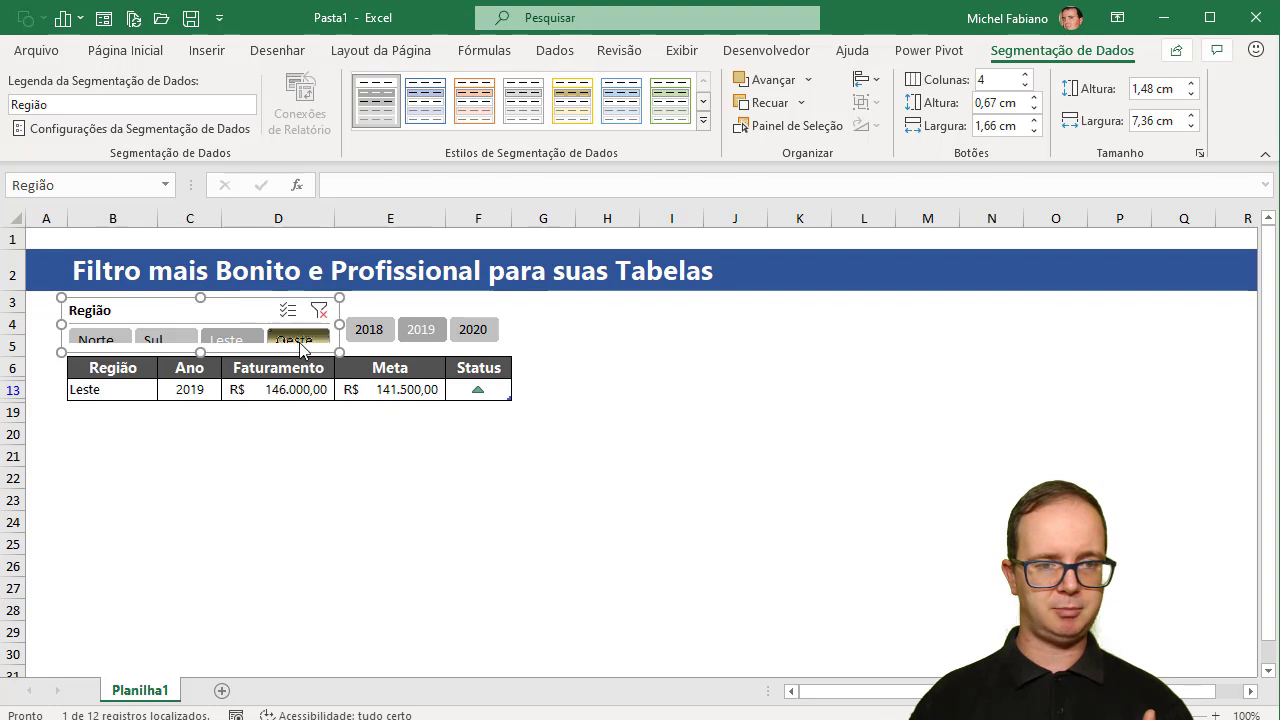
drag(24, 357, 17, 385)
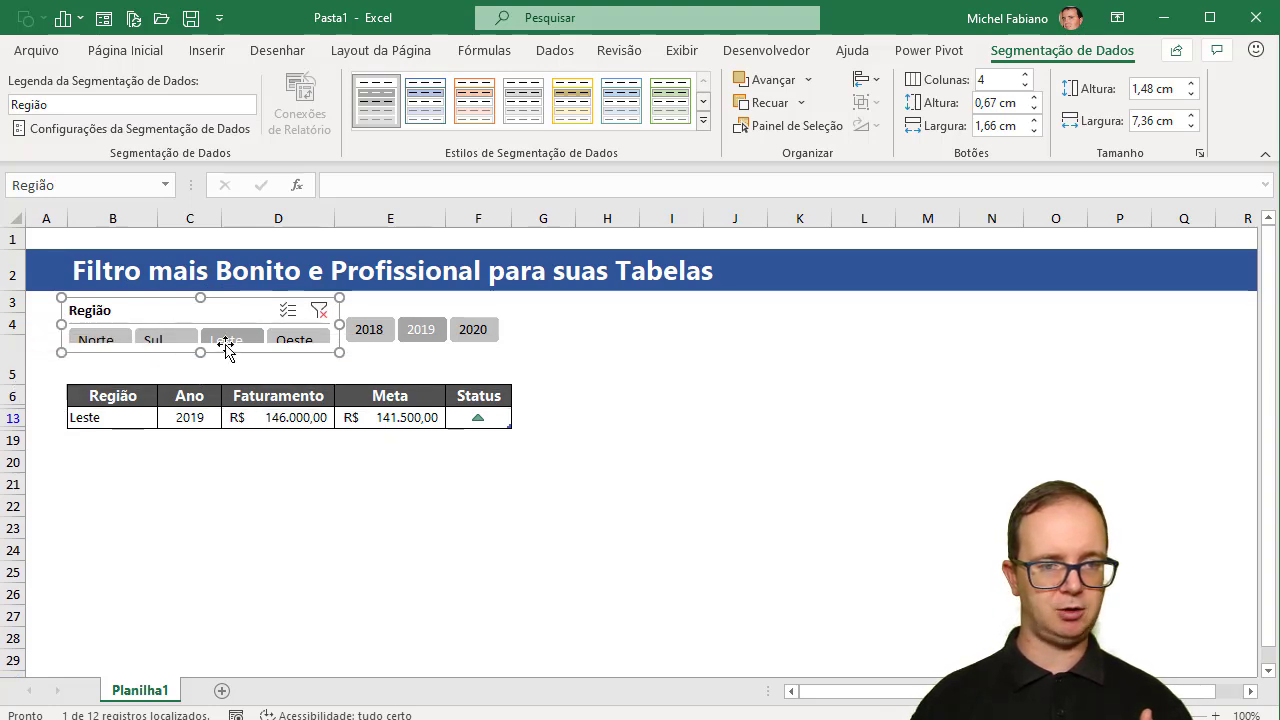
drag(201, 354, 201, 371)
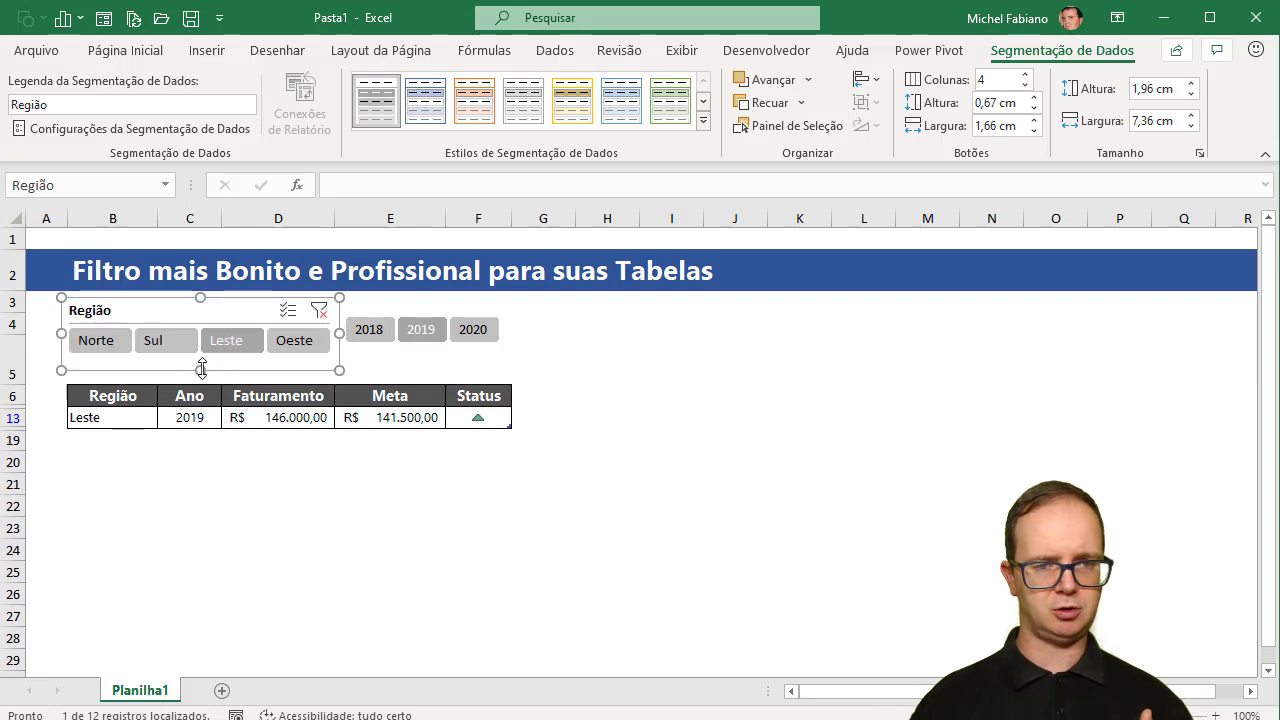
click(418, 312)
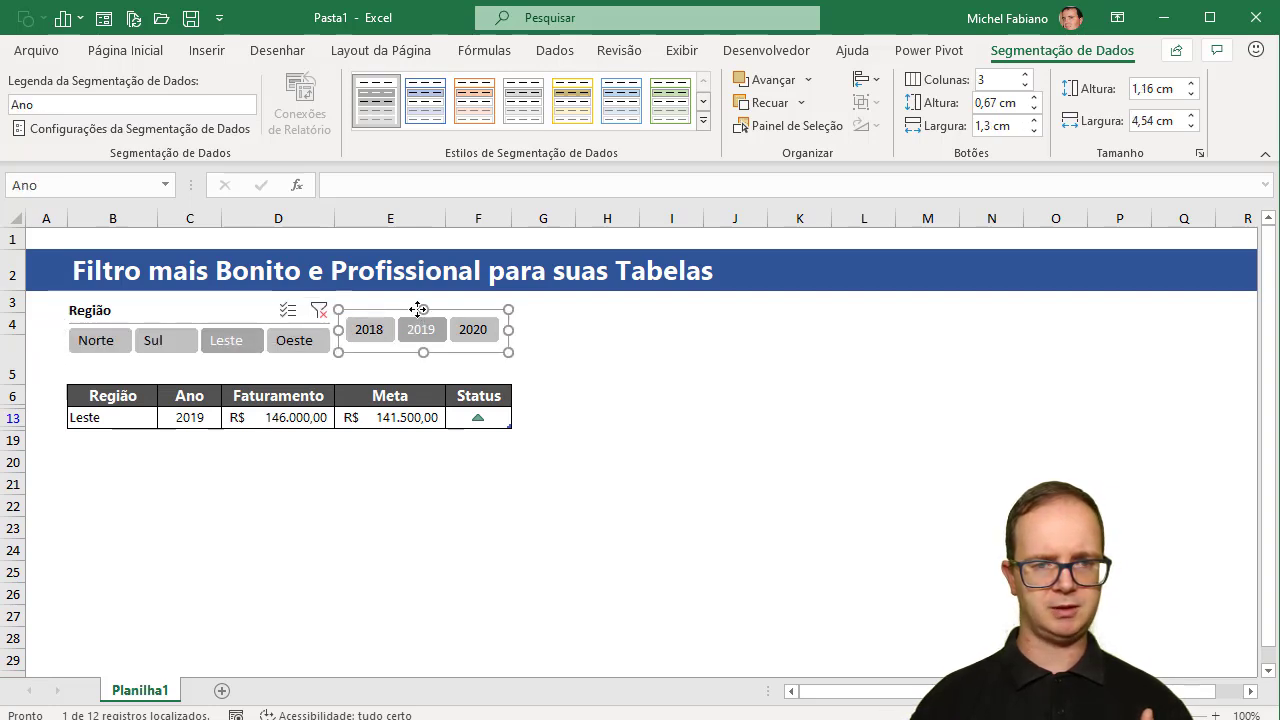
Show the Ano slicer's header, stretch it to 2,04 cm, and align it beside Região.
click(235, 134)
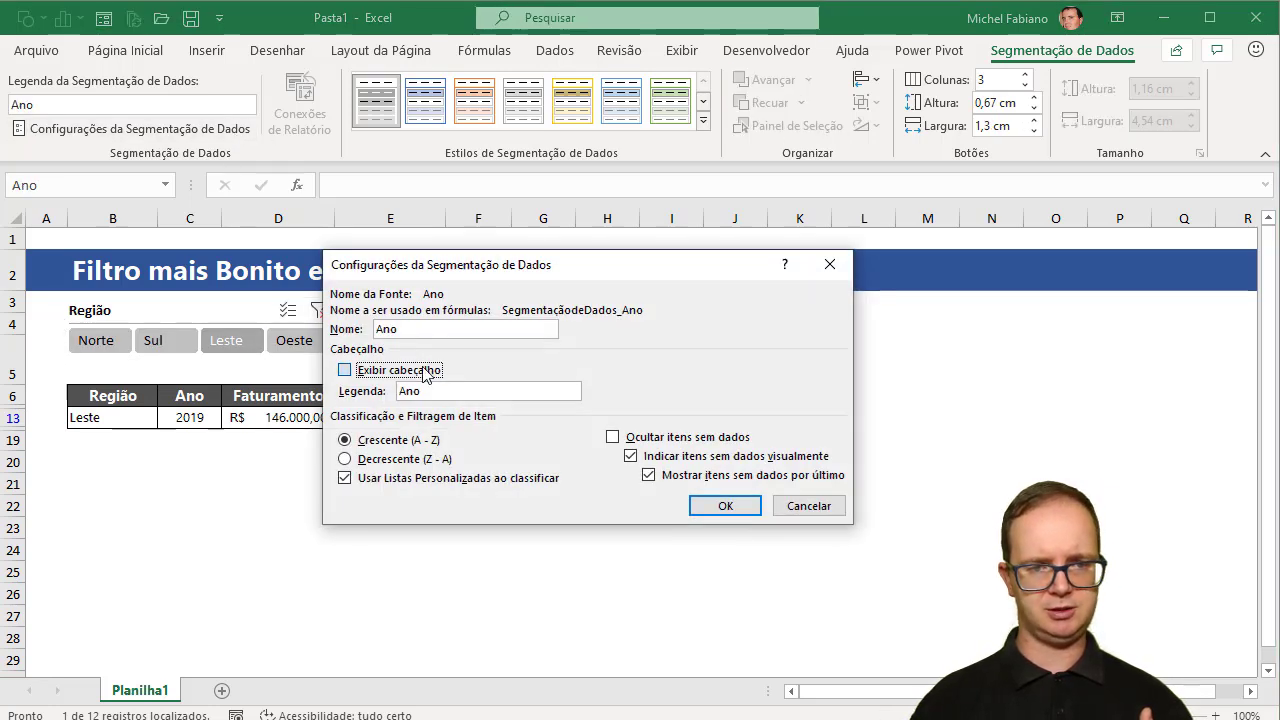
click(712, 500)
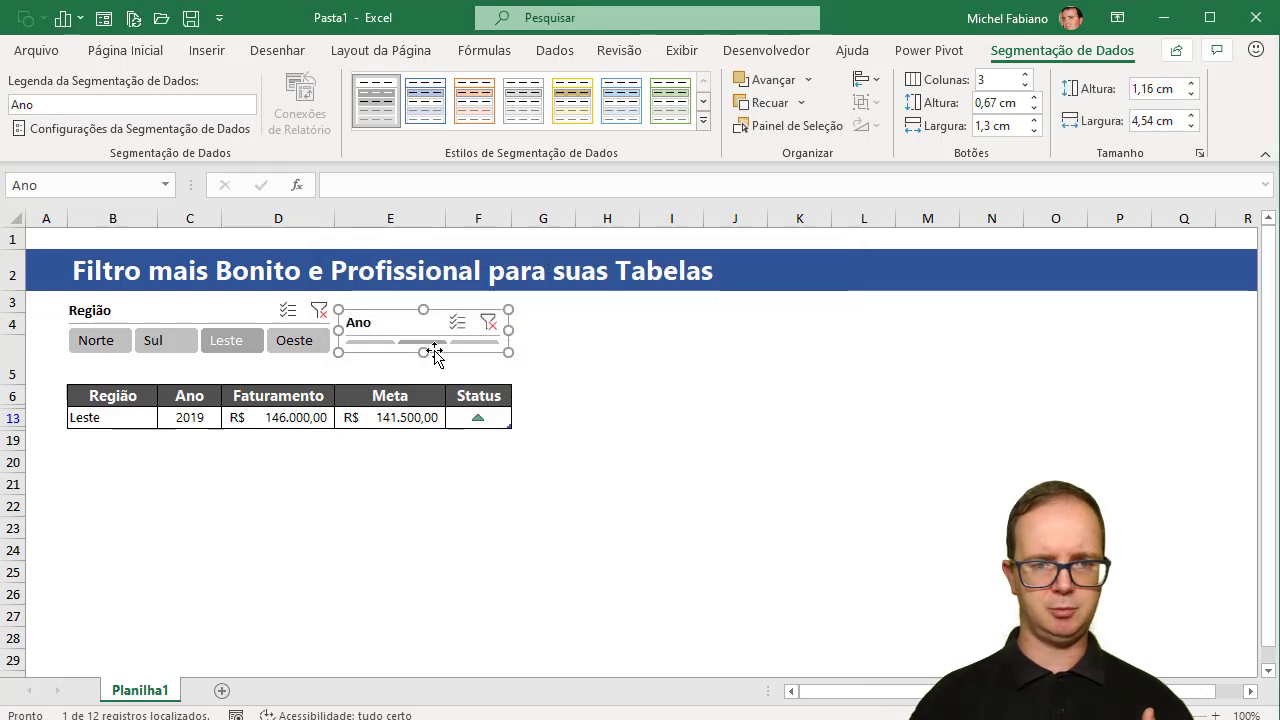
drag(424, 353, 424, 385)
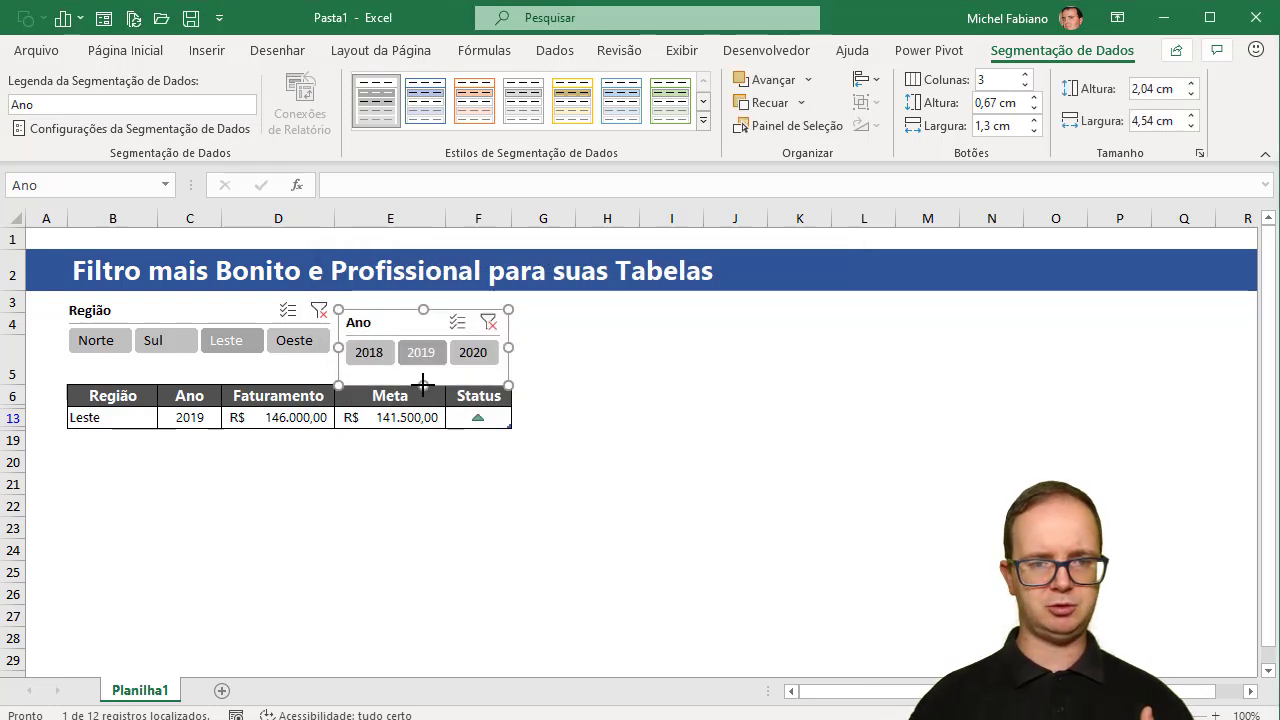
drag(454, 316, 453, 299)
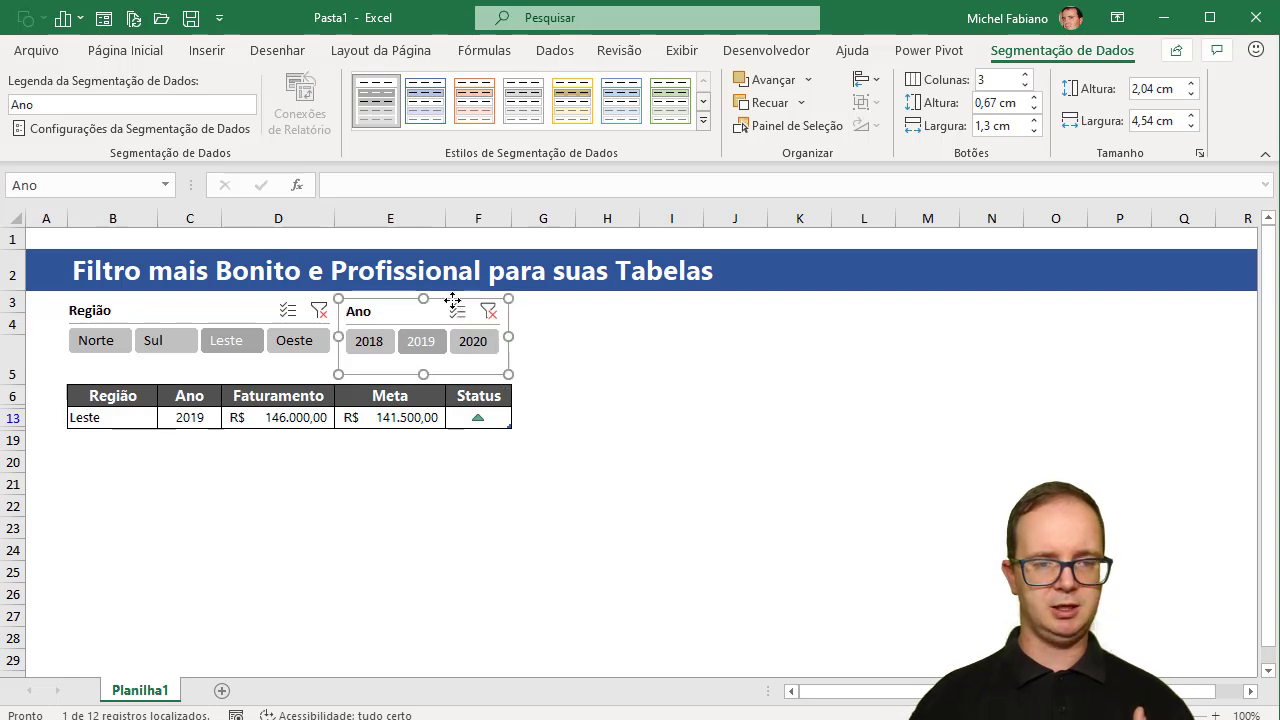
Make row 5 shorter again to pull the table up under the slicers.
click(278, 368)
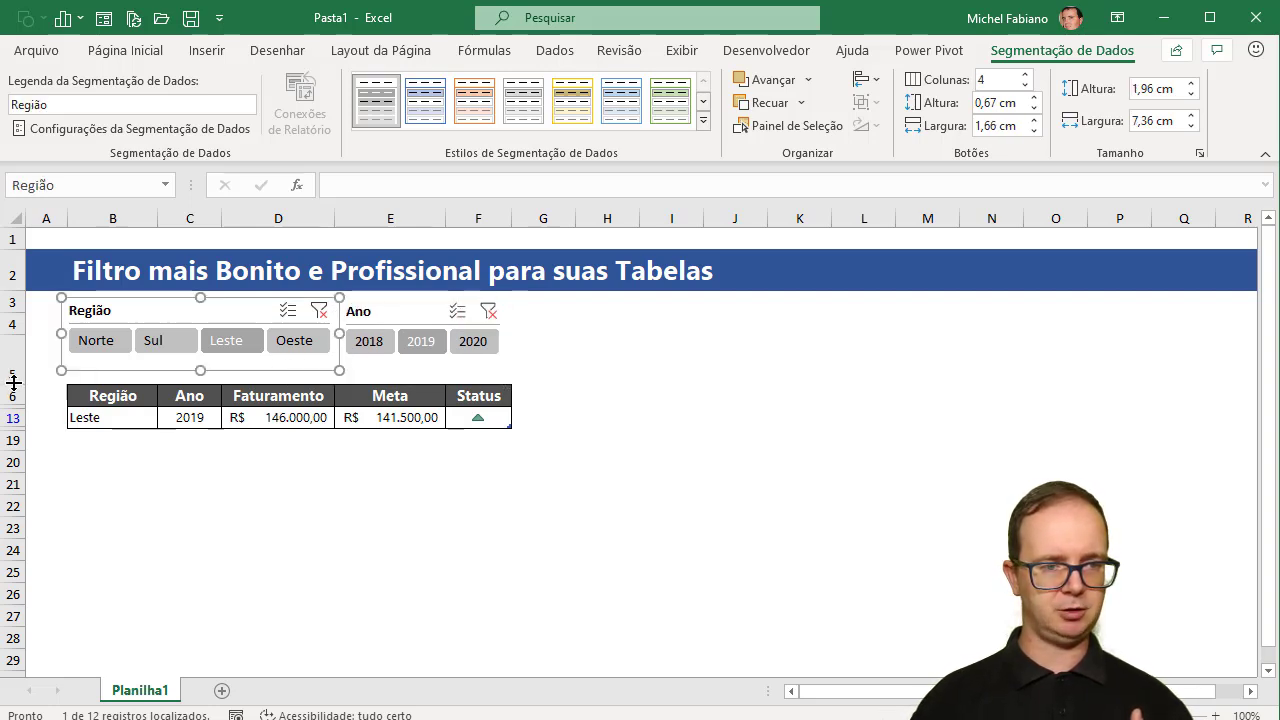
drag(14, 383, 15, 369)
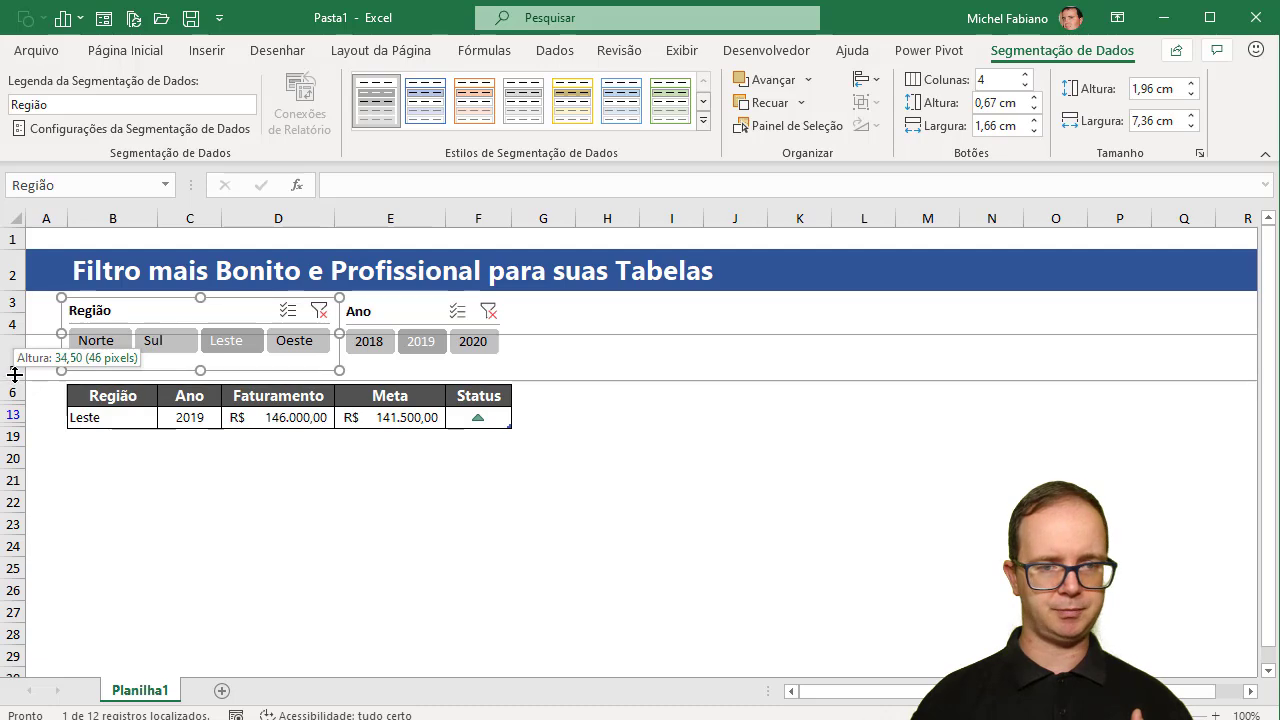
click(177, 449)
click(100, 312)
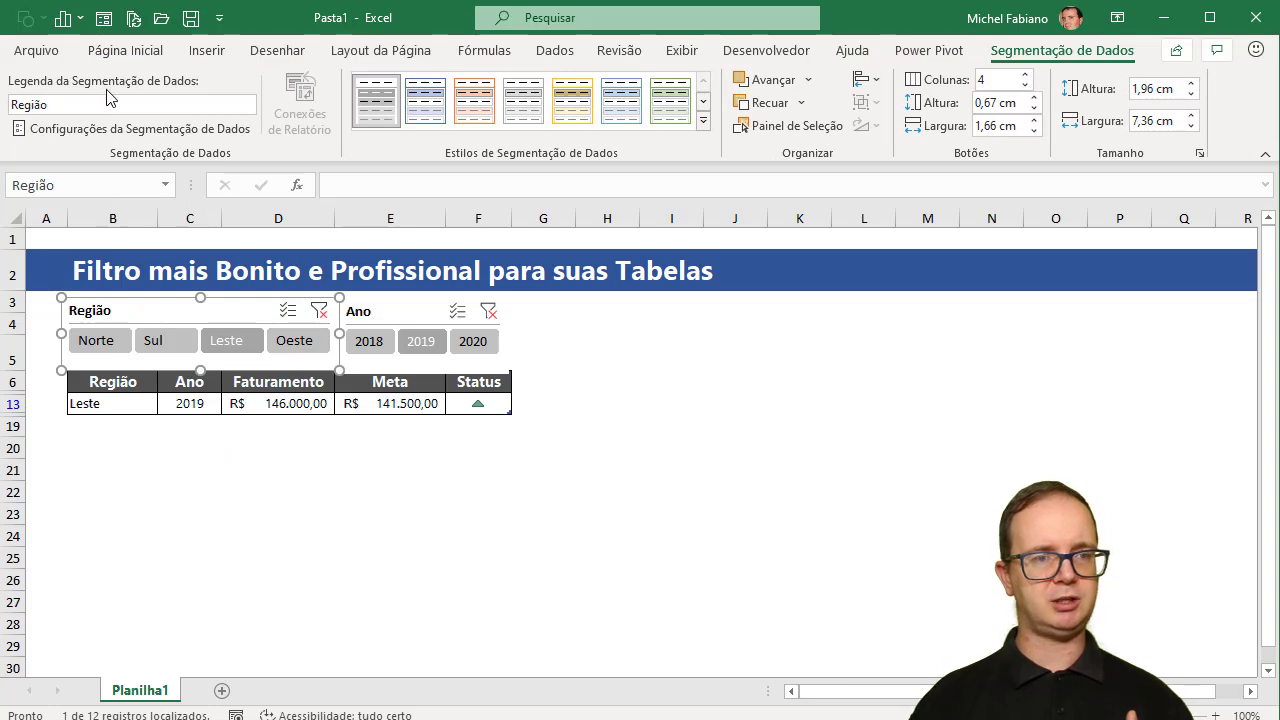
Caption the region slicer 'Clique na Regiao'.
double_click(103, 104)
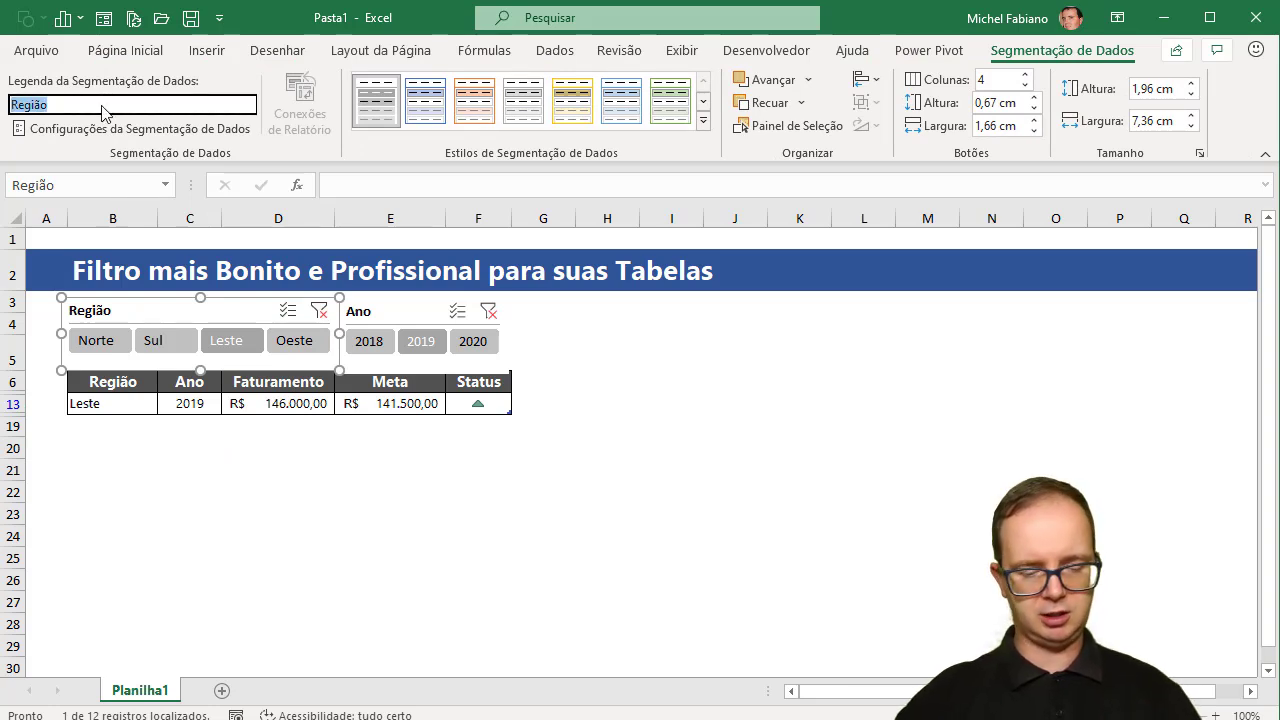
text(Clique na)
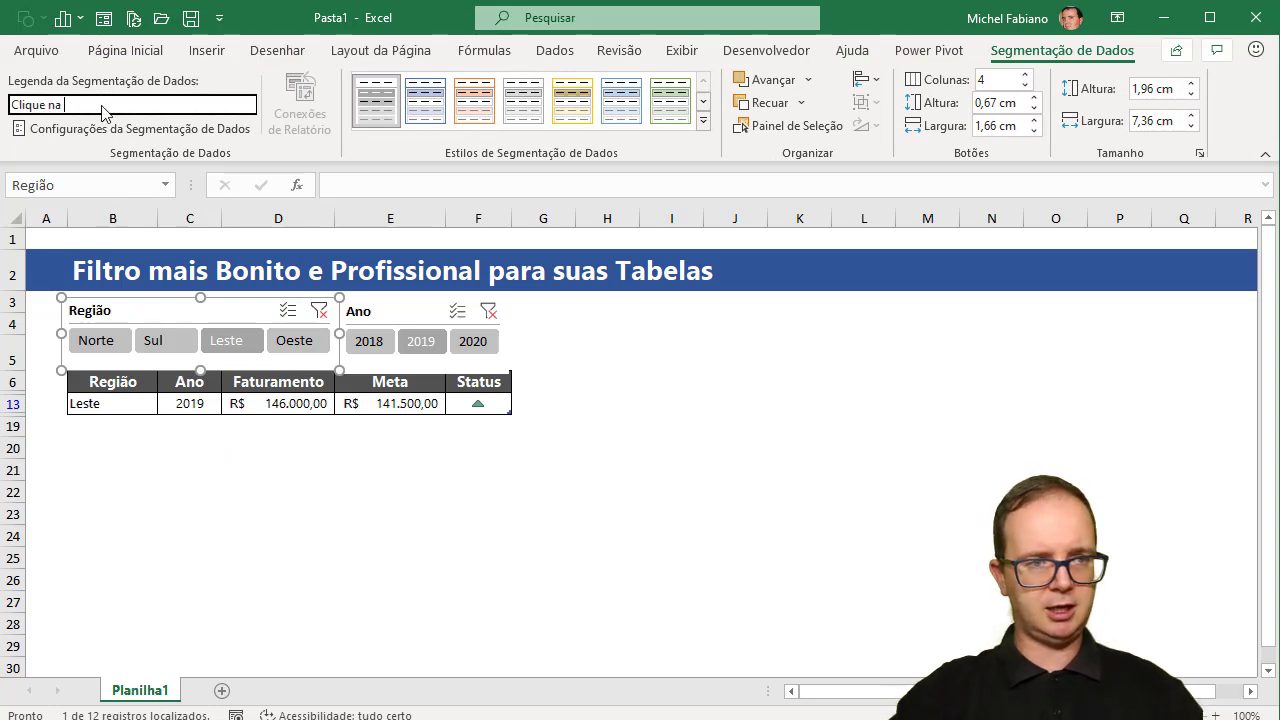
text(giao)
click(640, 377)
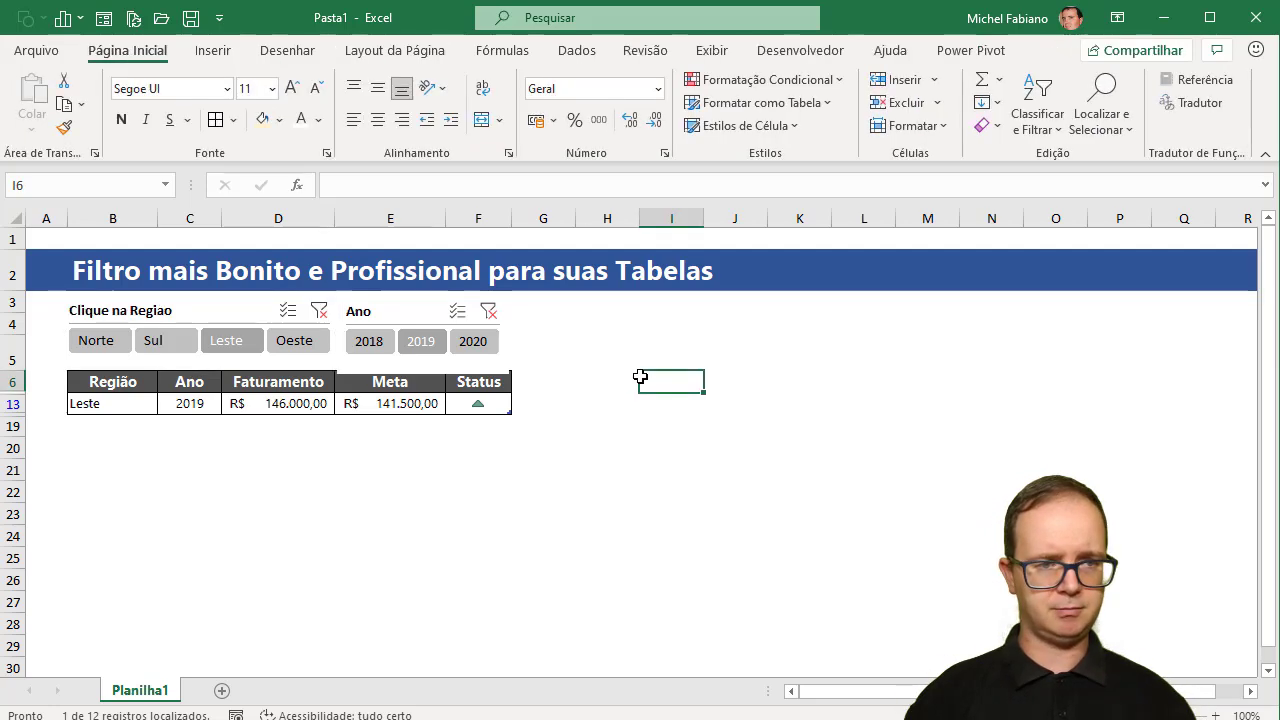
Caption the year slicer 'Escolha o Ano'.
click(365, 318)
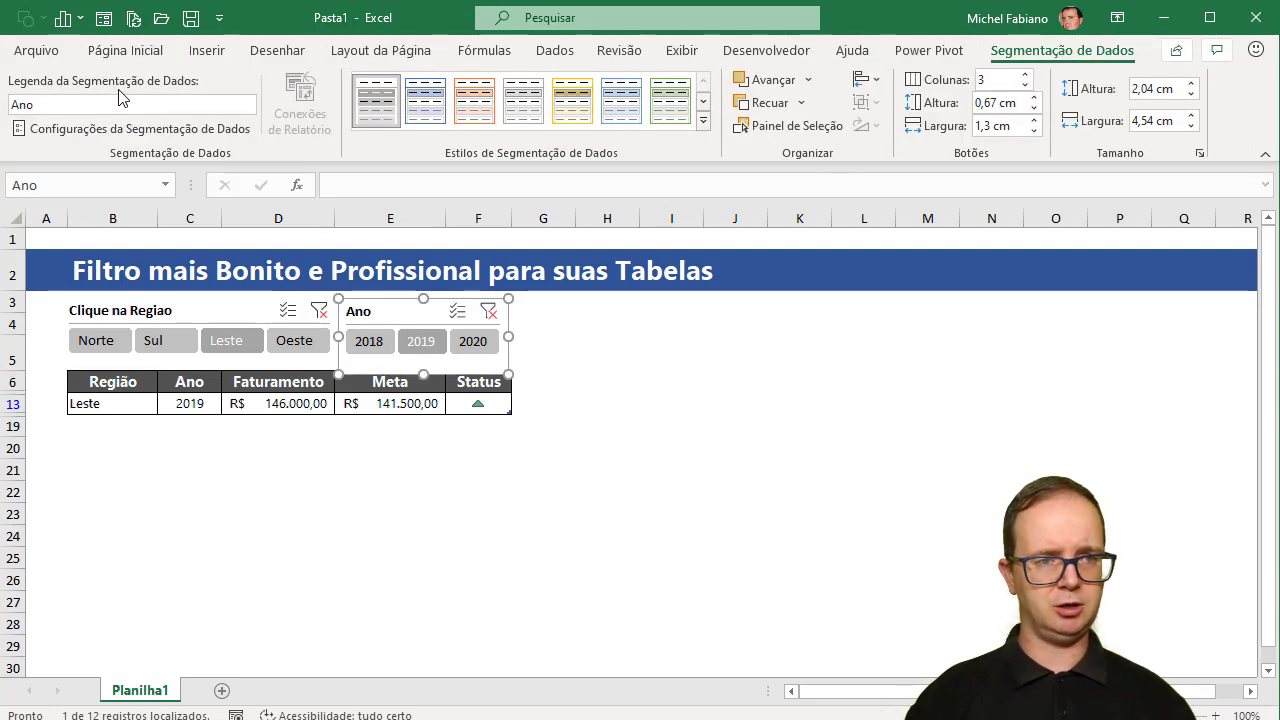
double_click(117, 108)
text(scolha o)
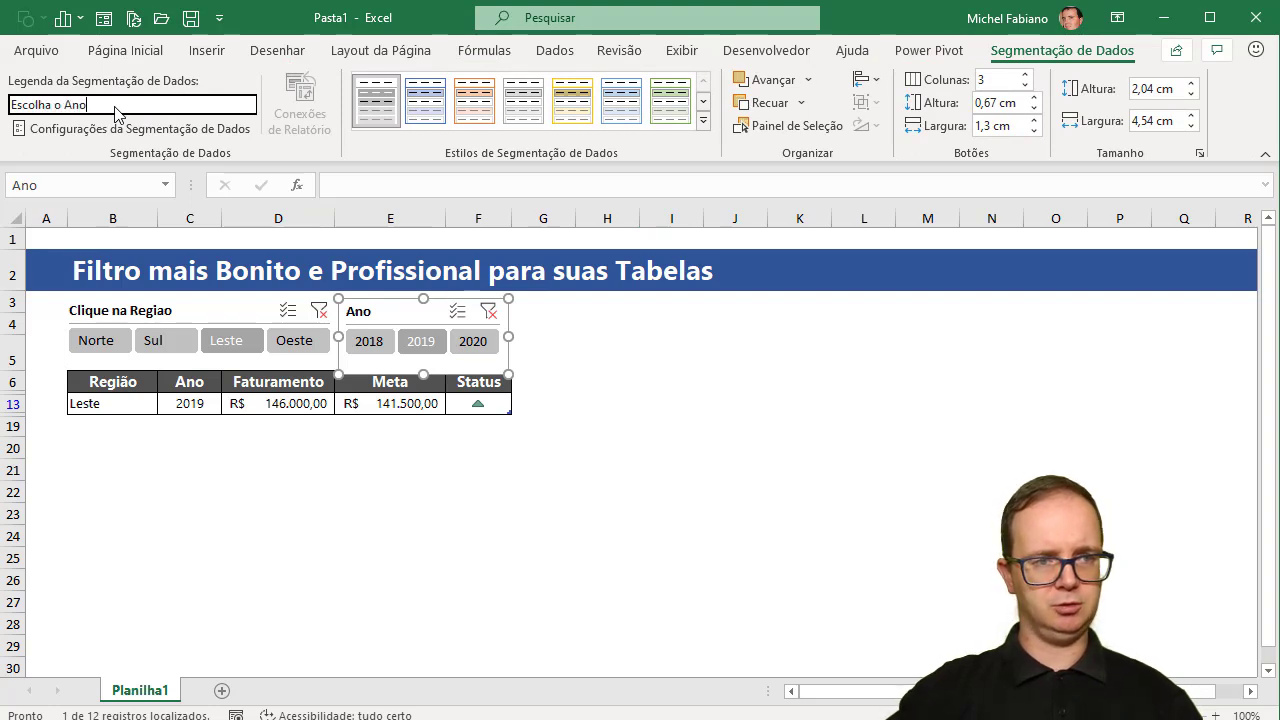
click(609, 450)
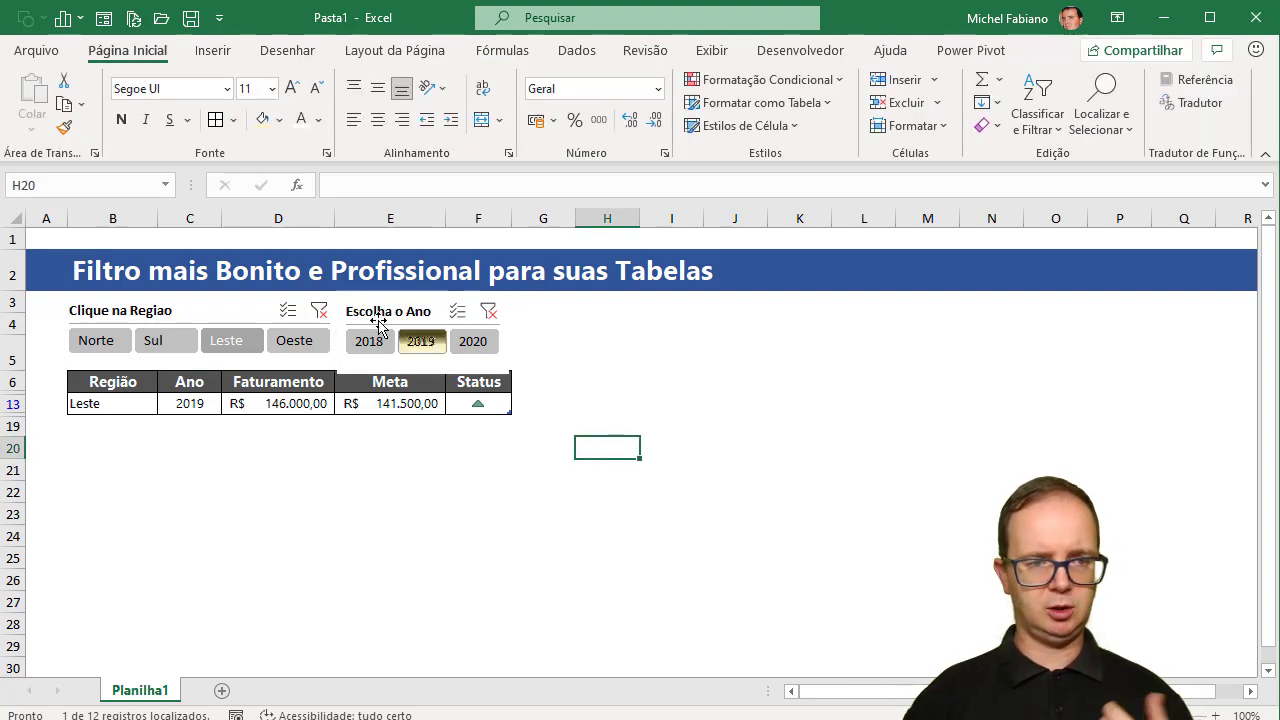
Fine-tune the height of the Escolha o Ano slicer slightly.
click(436, 296)
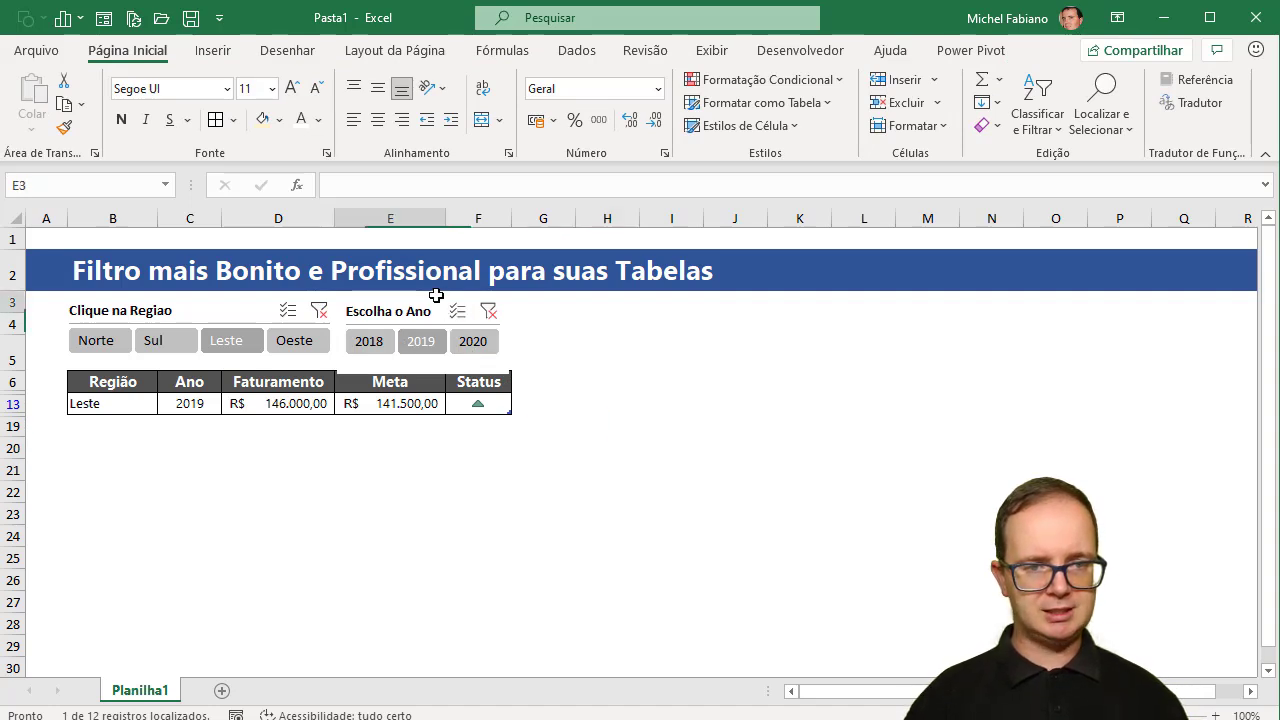
click(424, 363)
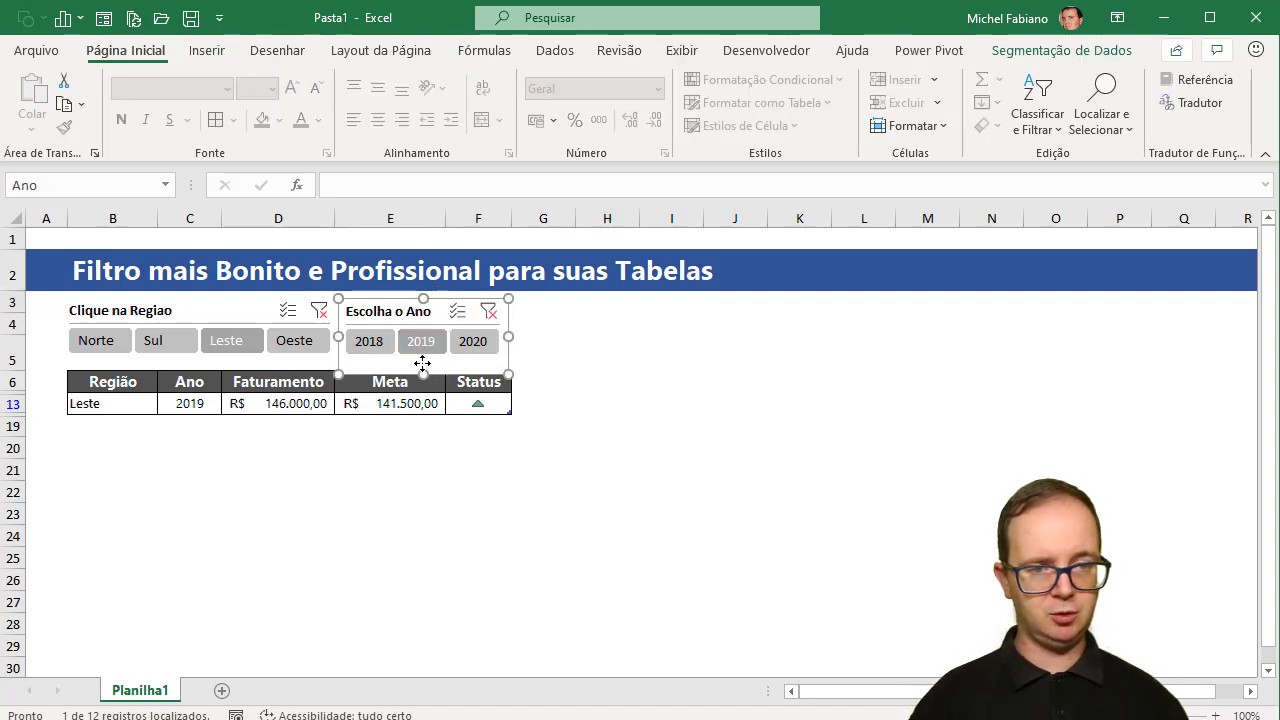
drag(424, 374, 424, 370)
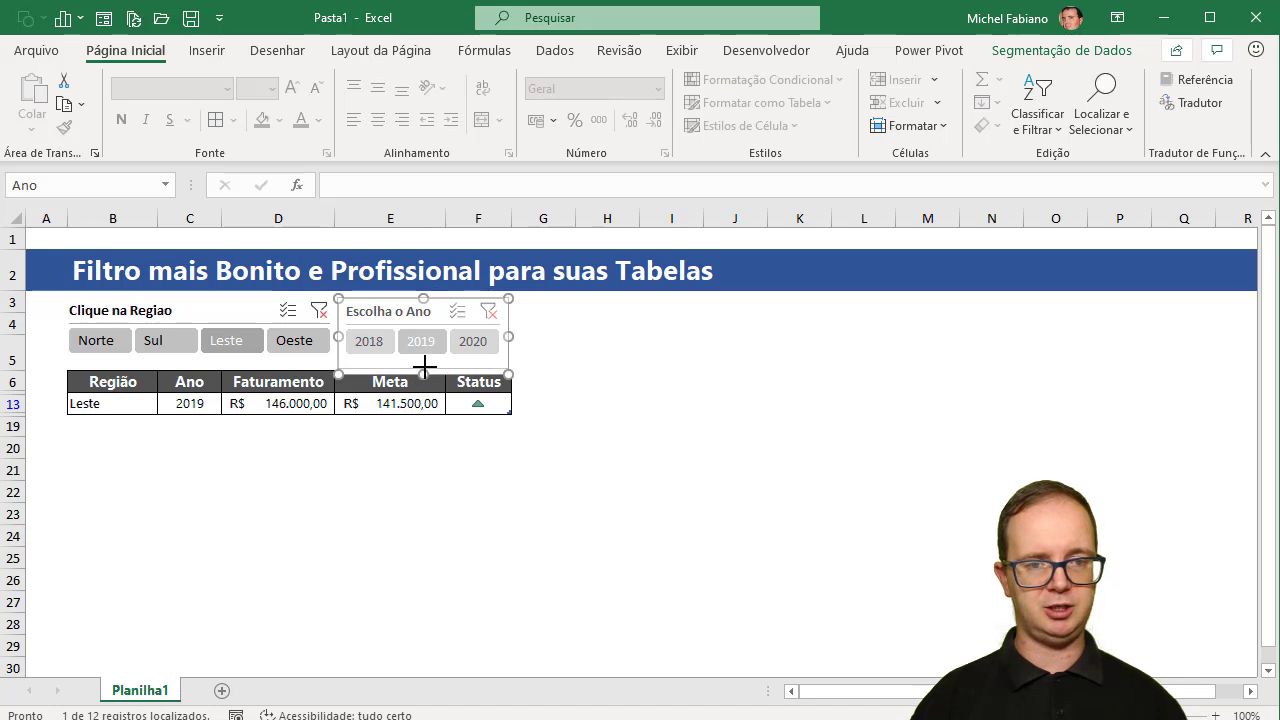
click(578, 381)
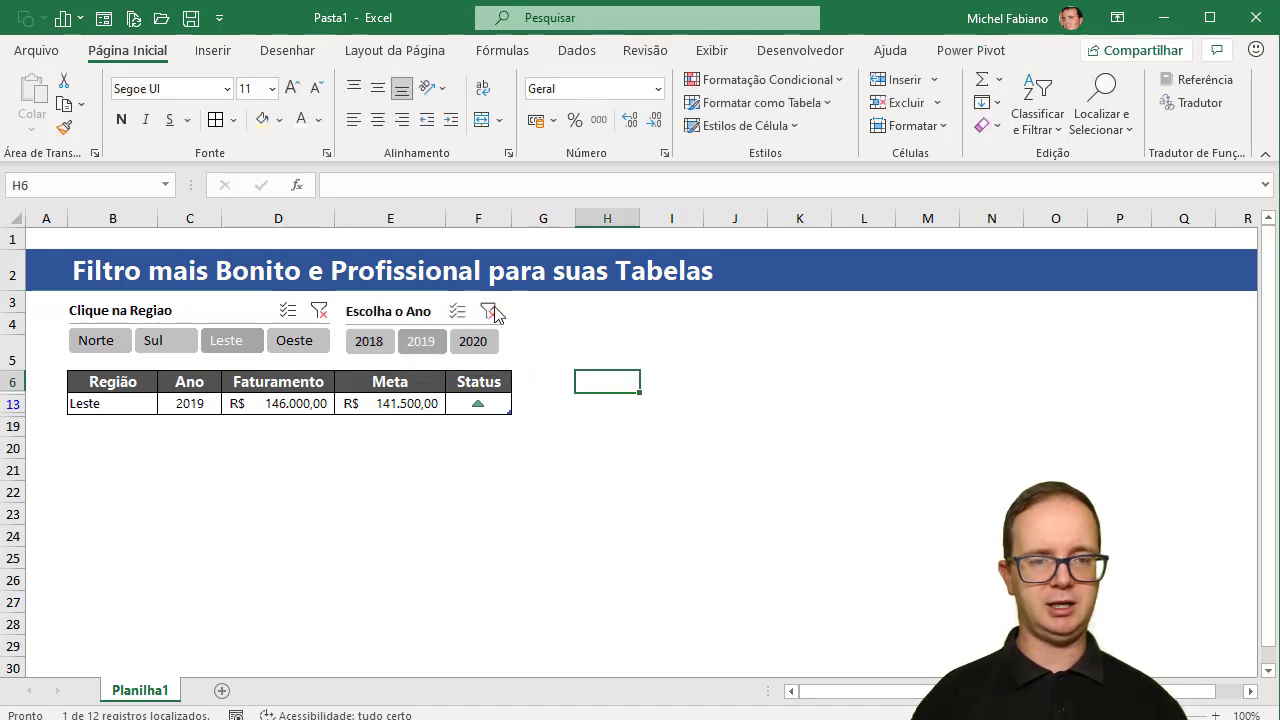
Clear the year and region slicer filters so all 12 sales rows show.
click(489, 313)
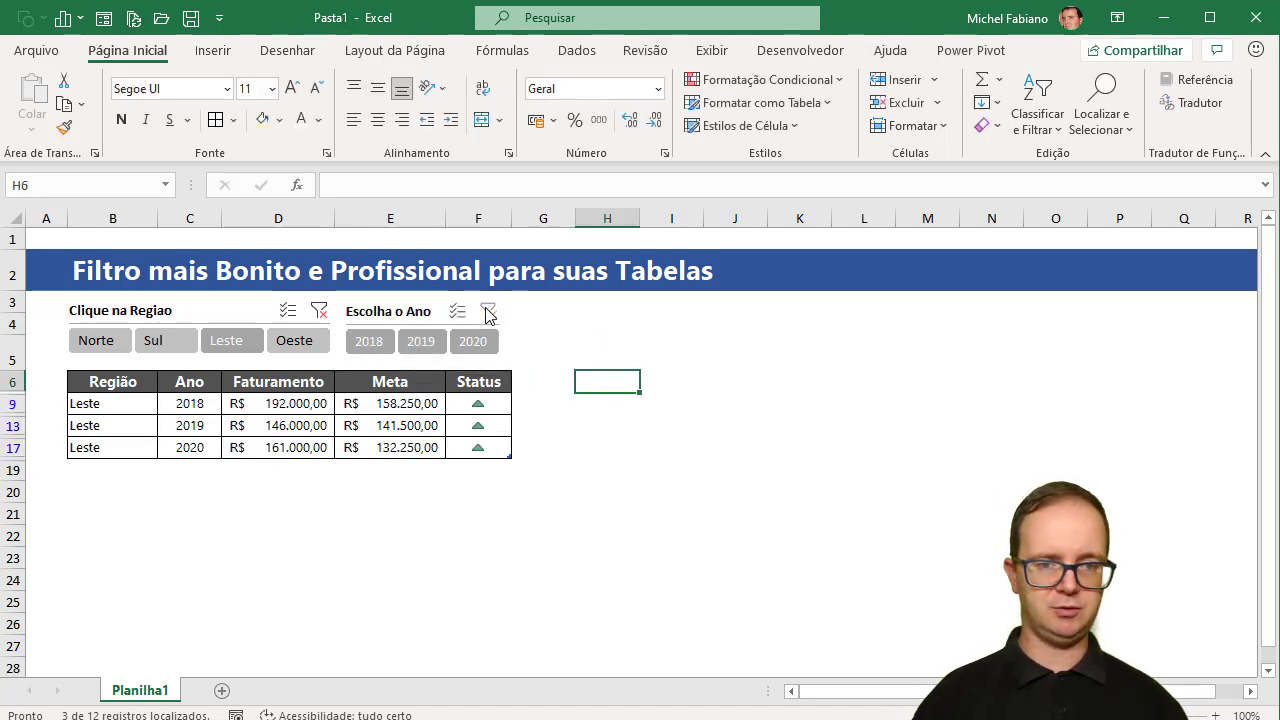
click(318, 313)
click(595, 429)
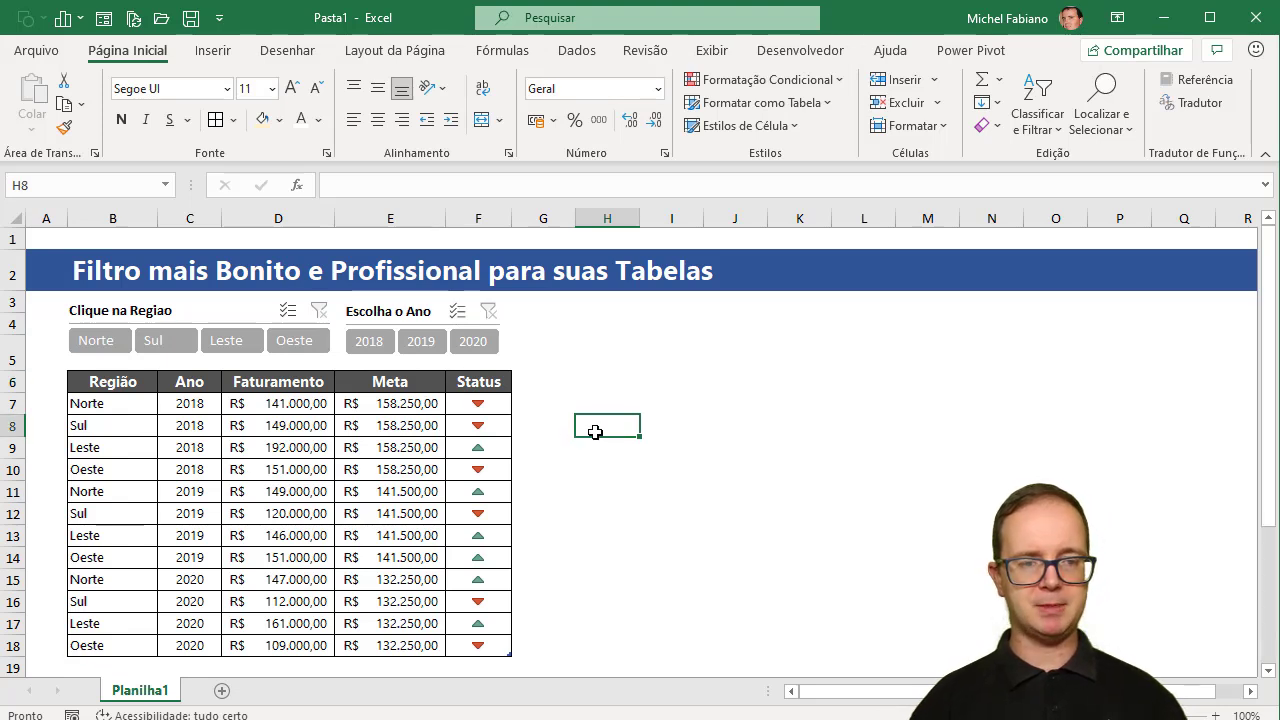